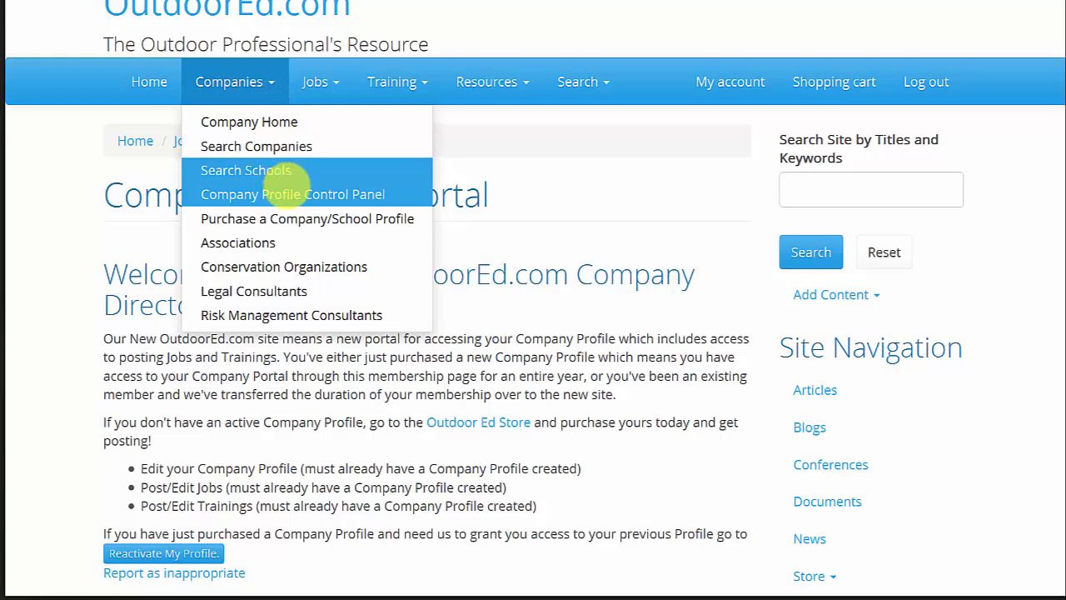
Open the Company Profile Control Panel and start posting a new training for the company.
{"action": "left_click", "coordinate": [288, 194]}
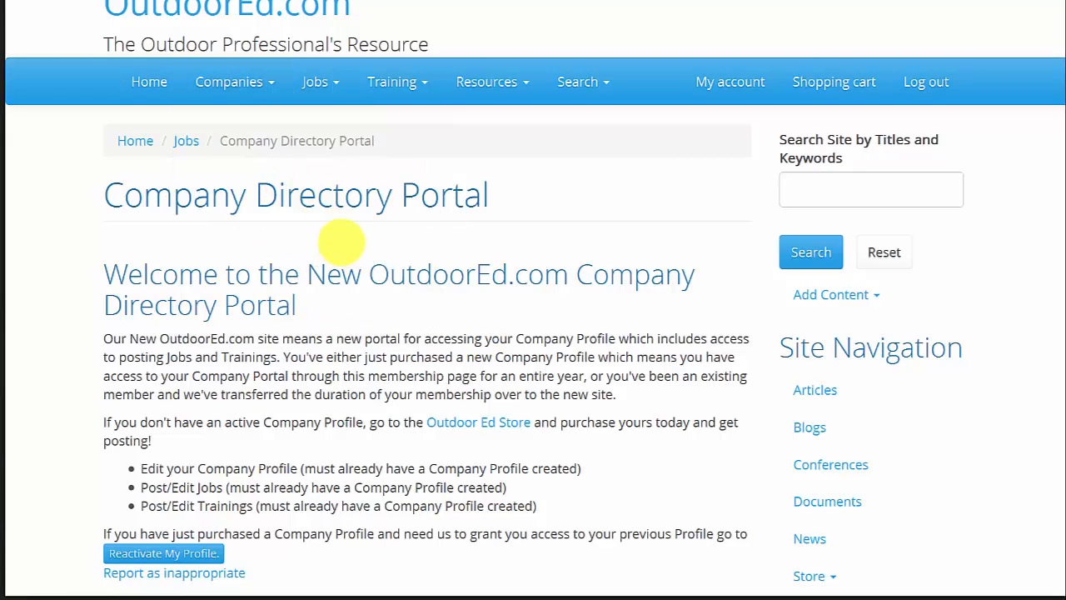
{"action": "scroll", "coordinate": [340, 227], "scroll_direction": "down", "scroll_amount": 3}
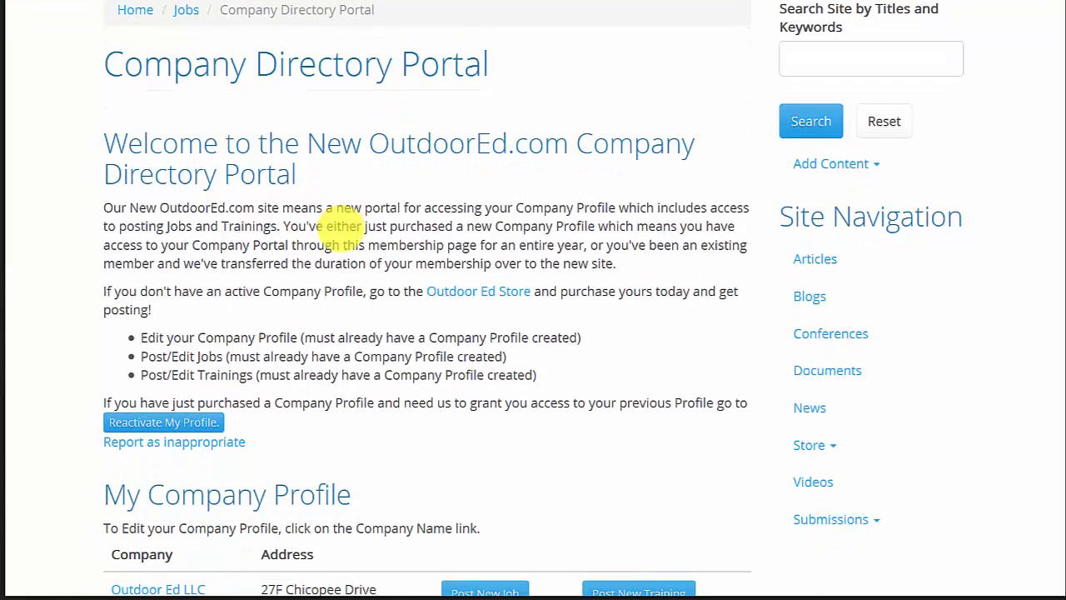
{"action": "scroll", "coordinate": [340, 221], "scroll_direction": "down", "scroll_amount": 1}
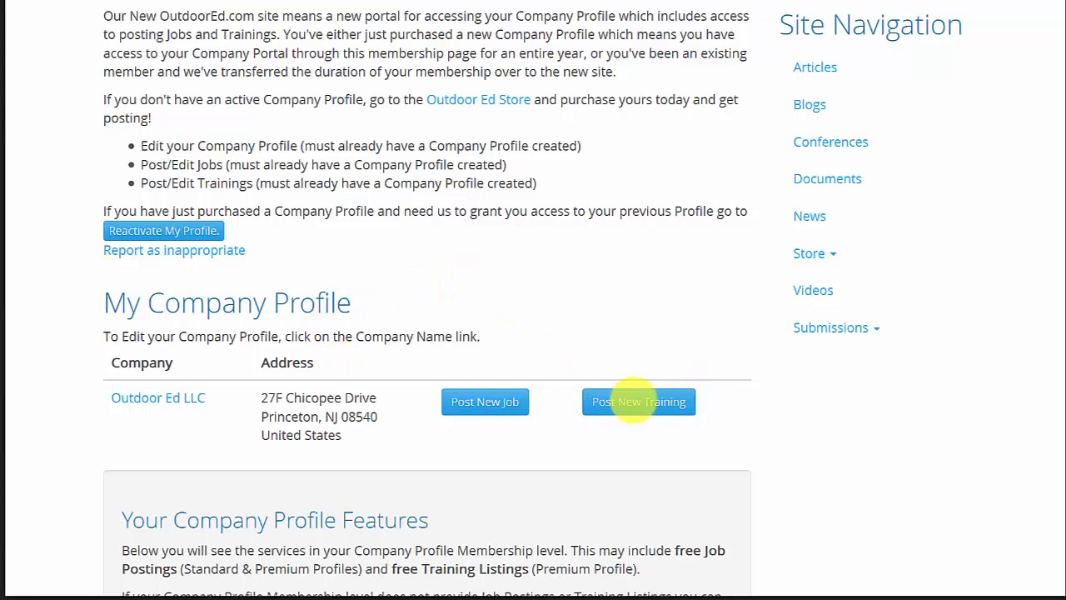
{"action": "left_click", "coordinate": [636, 401]}
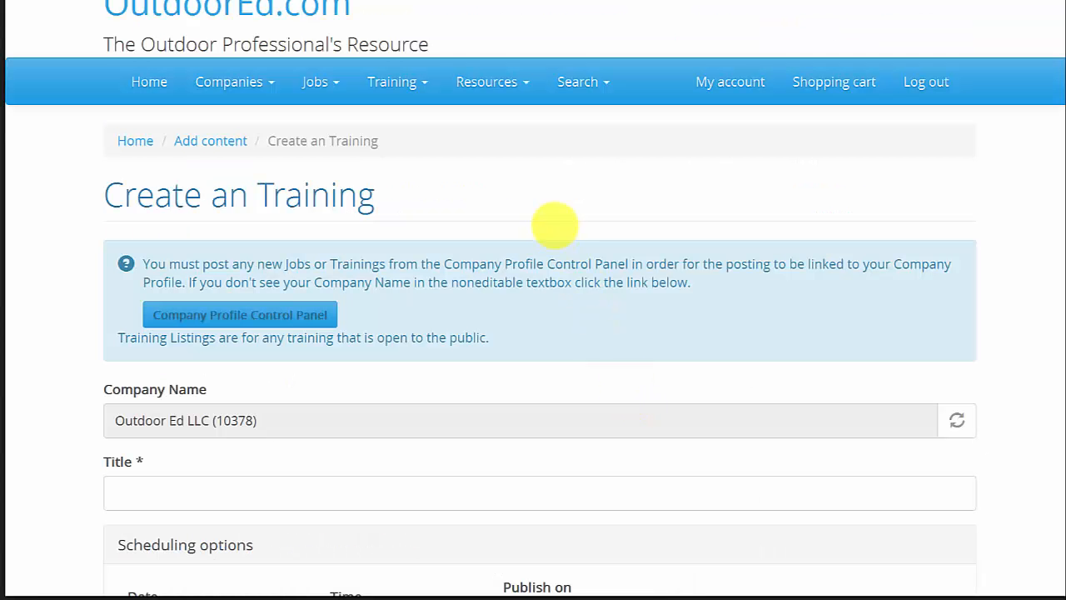
Paste Wilderness First Responder (WFR) as the training title.
{"action": "scroll", "coordinate": [578, 314], "scroll_direction": "down", "scroll_amount": 3}
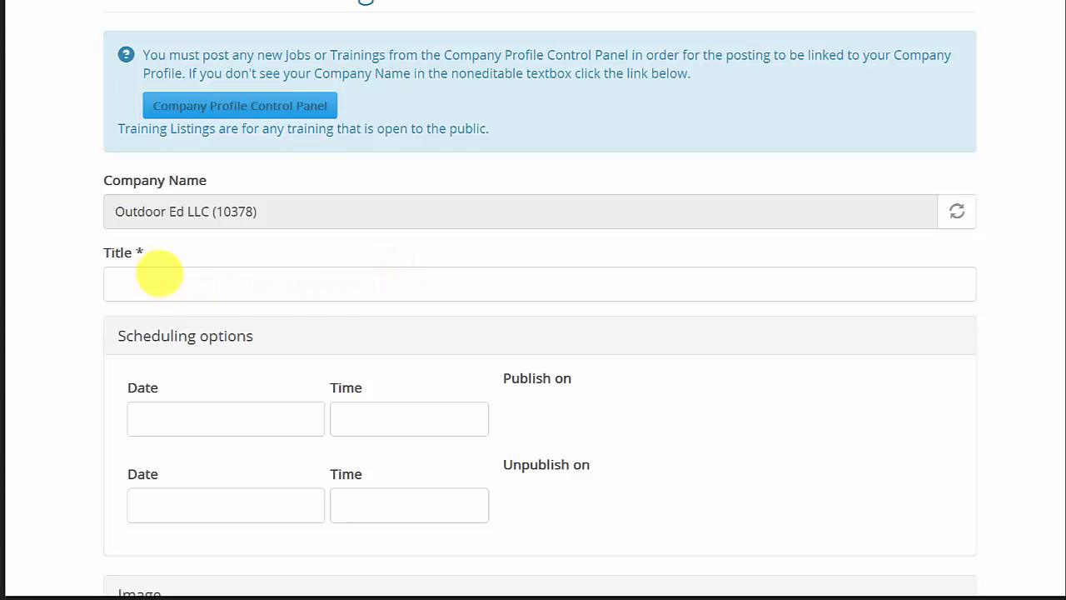
{"action": "left_click", "coordinate": [223, 281]}
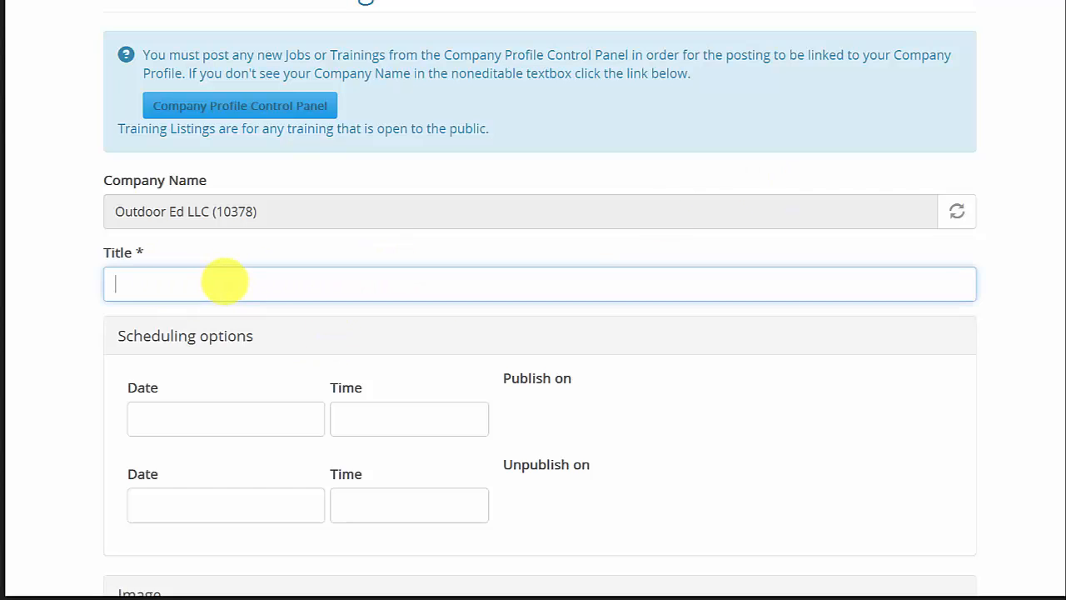
{"action": "type", "text": "Wilderness First Responder (WFR)"}
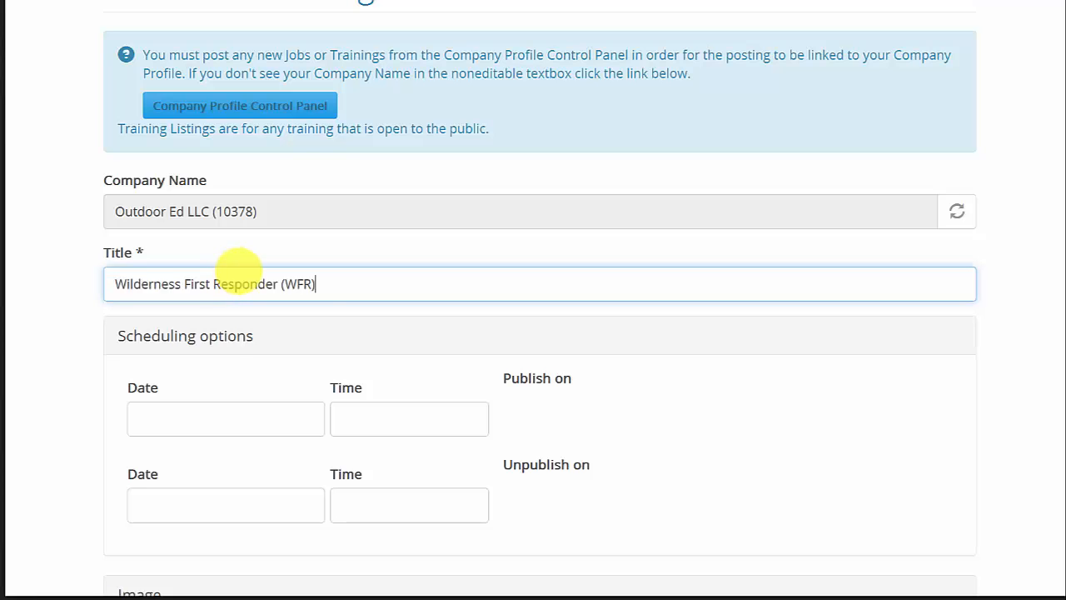
Set the publish-on date to 2014-05-06 with the time 12:54:28.
{"action": "scroll", "coordinate": [310, 284], "scroll_direction": "down", "scroll_amount": 3}
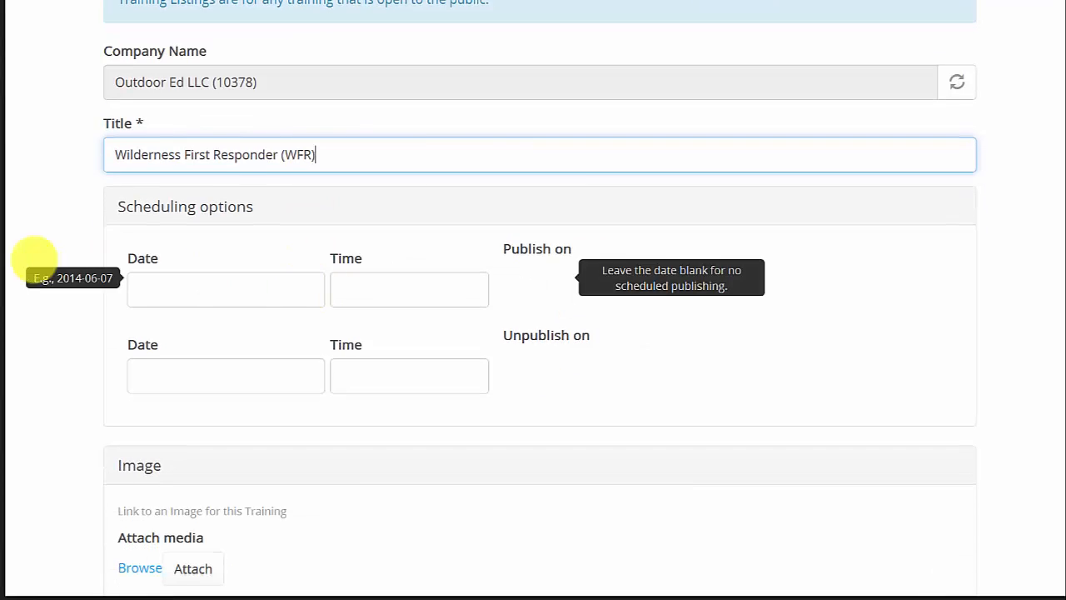
{"action": "left_click", "coordinate": [186, 285]}
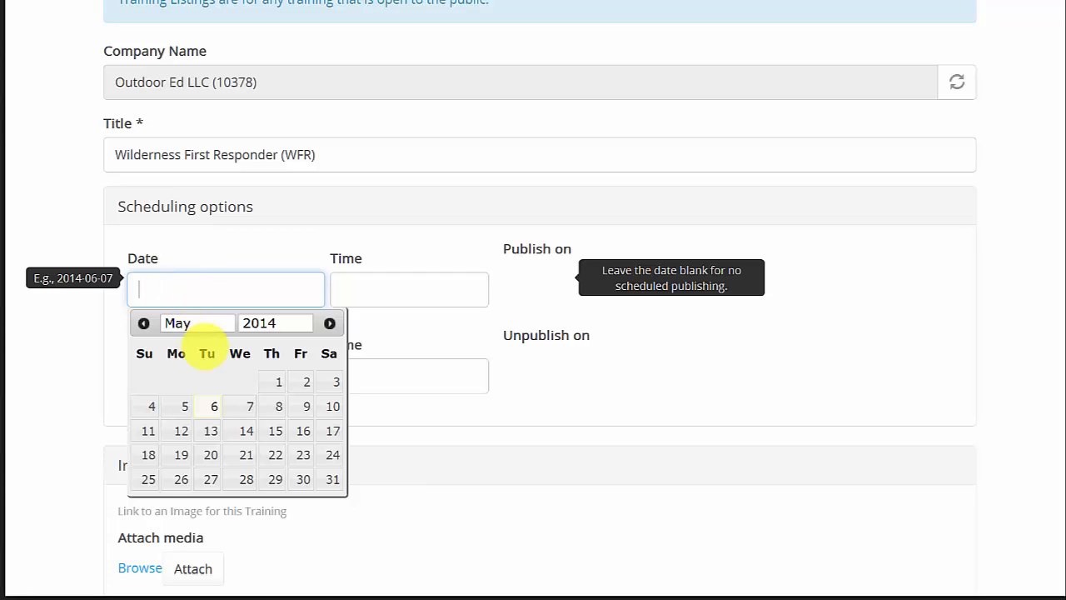
{"action": "left_click", "coordinate": [213, 406]}
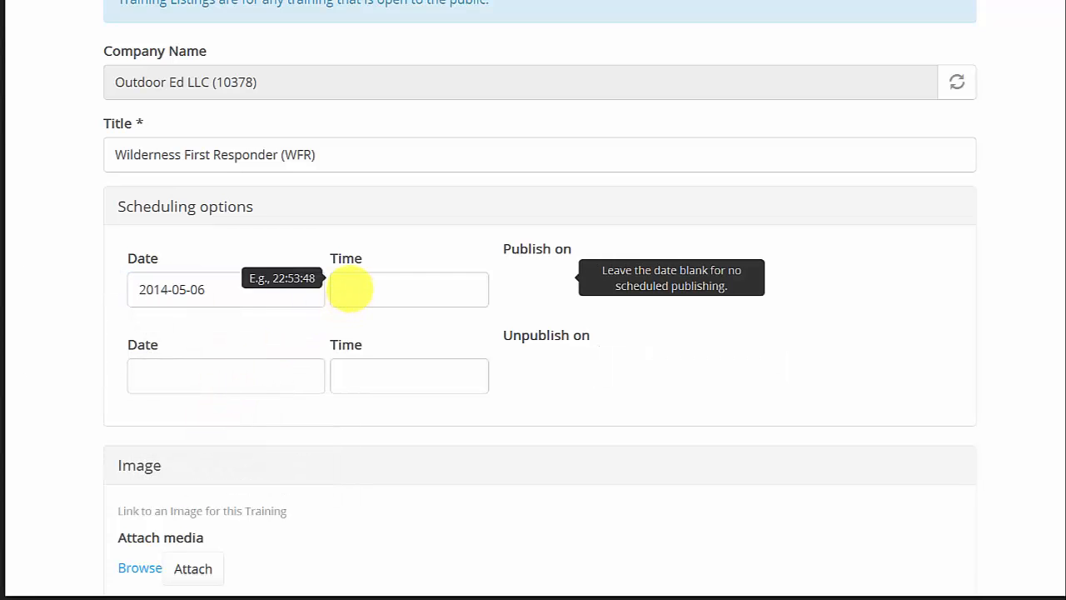
{"action": "left_click", "coordinate": [356, 289]}
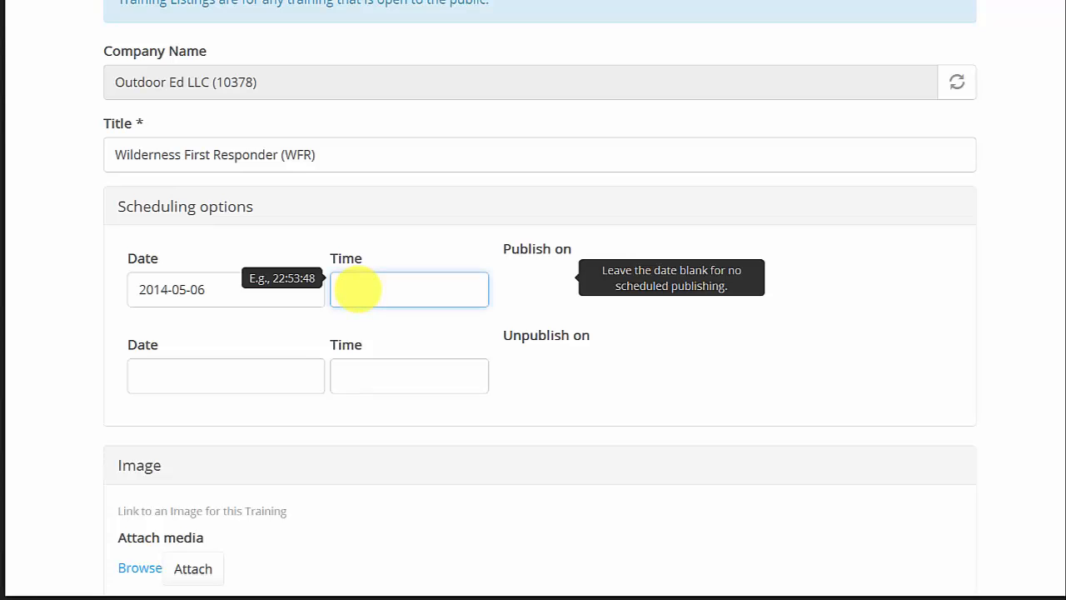
{"action": "left_click", "coordinate": [356, 289]}
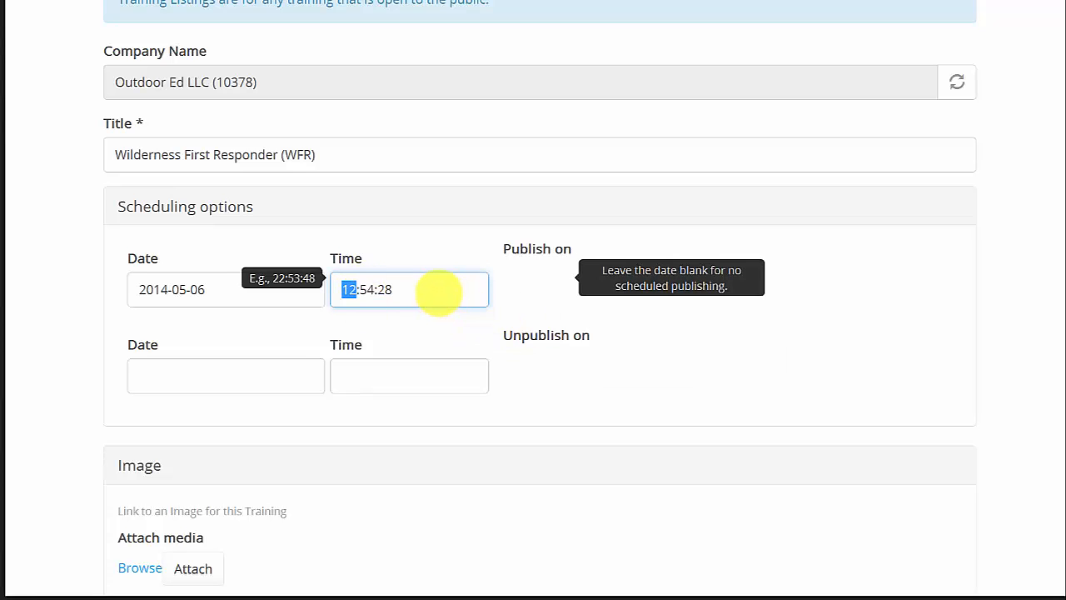
{"action": "left_click", "coordinate": [428, 287]}
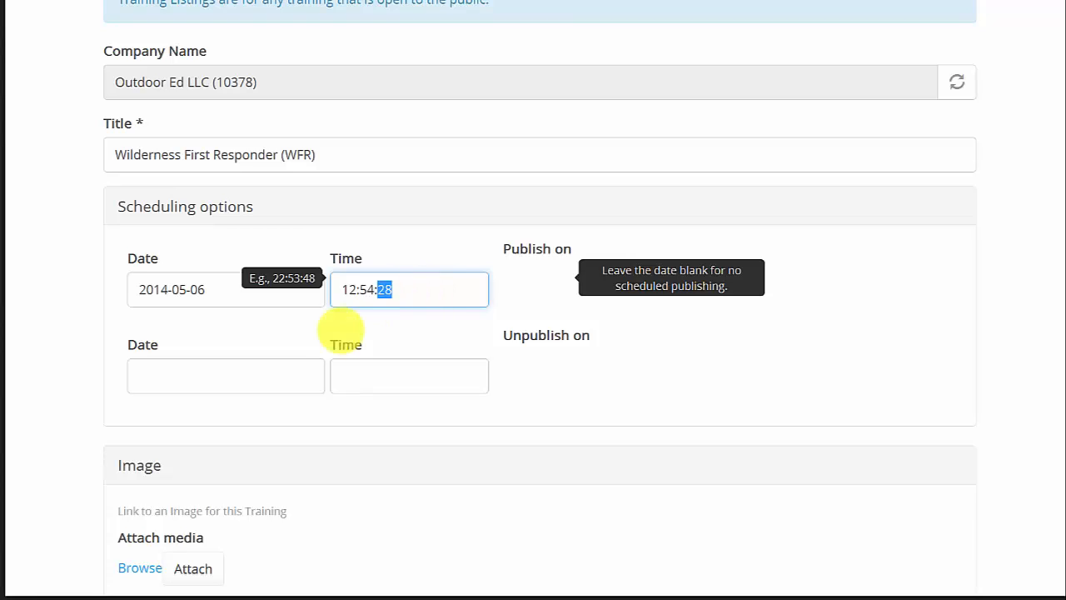
Set the unpublish-on date to 2014-08-10 with the time 12:54:54.
{"action": "left_click", "coordinate": [186, 374]}
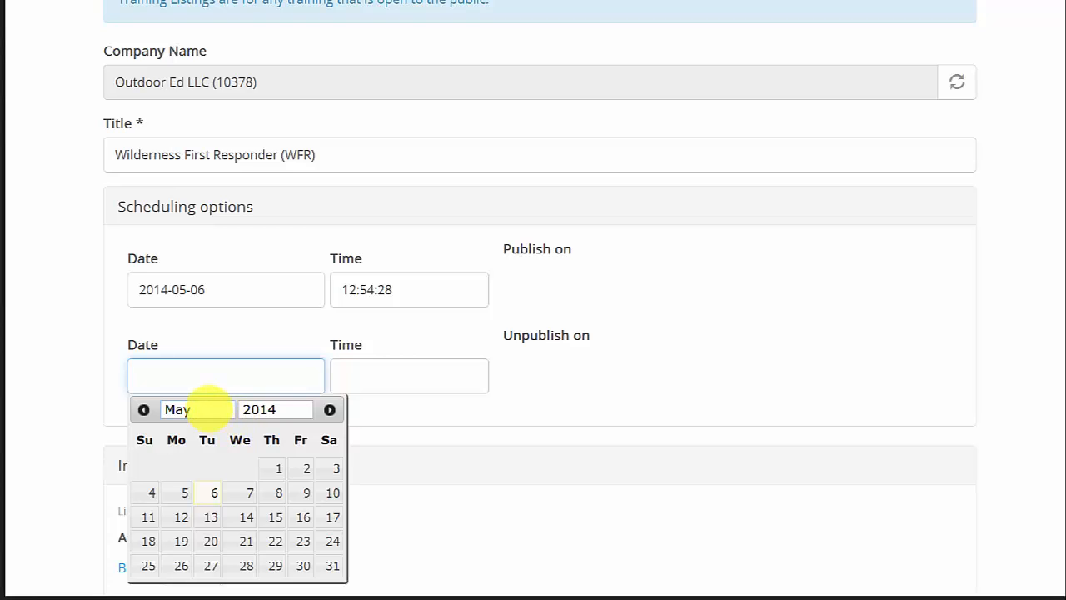
{"action": "left_click", "coordinate": [200, 409]}
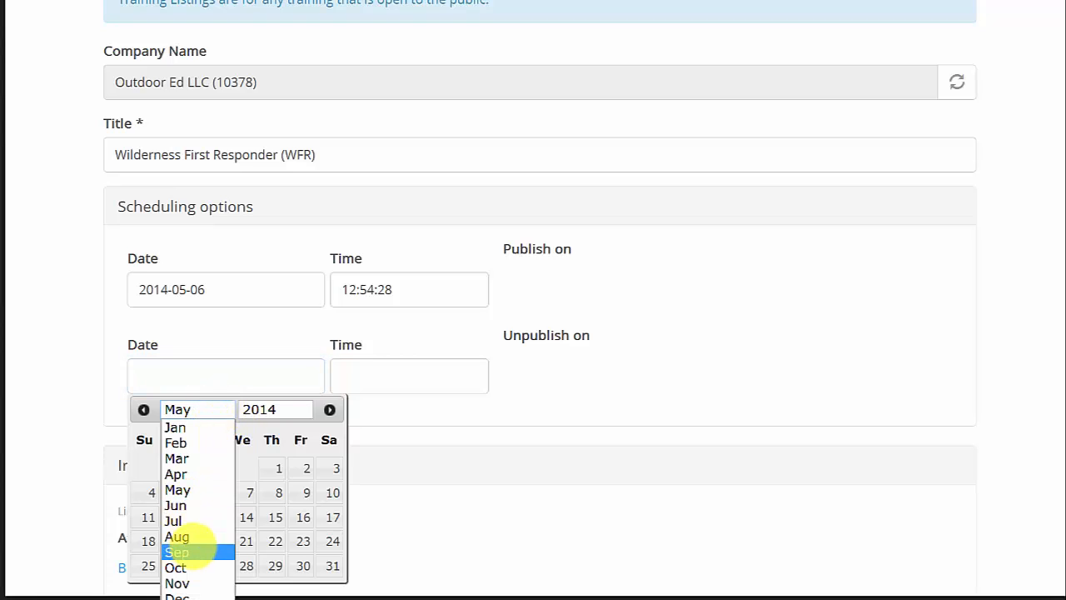
{"action": "left_click", "coordinate": [190, 537]}
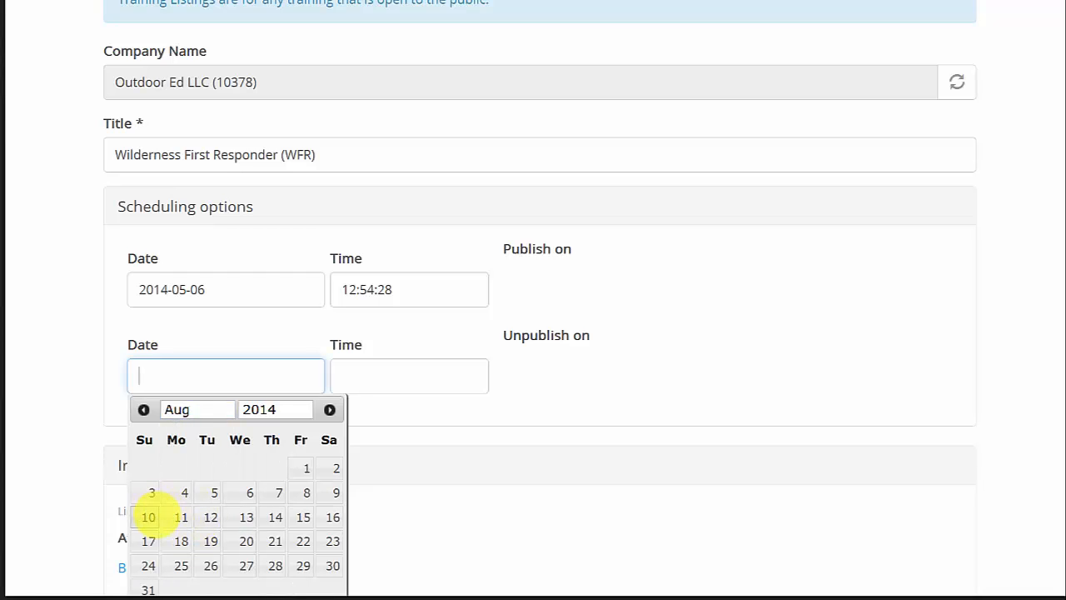
{"action": "left_click", "coordinate": [148, 517]}
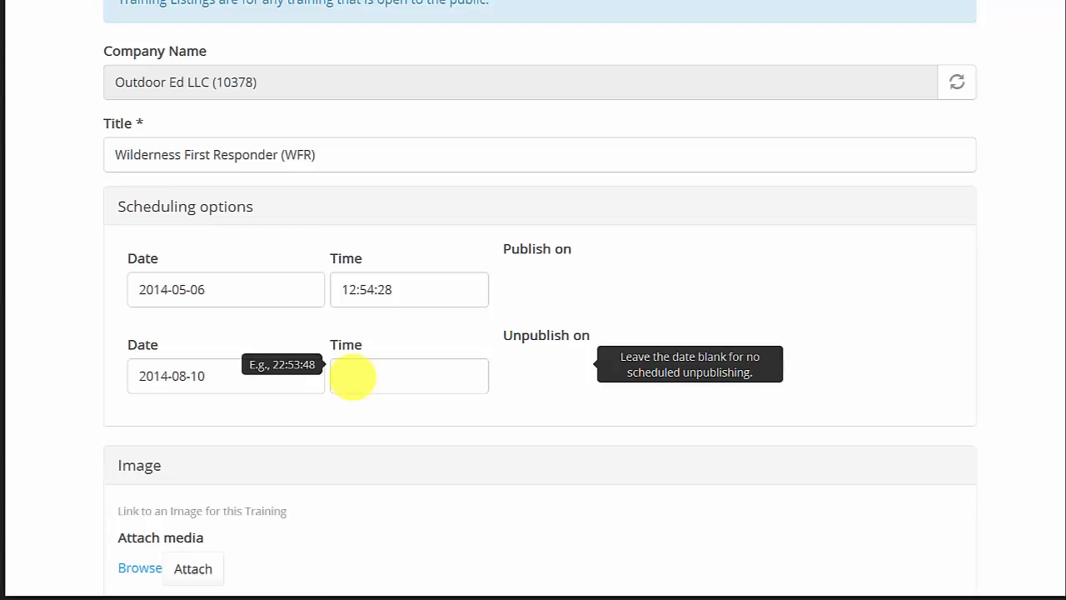
{"action": "left_click", "coordinate": [352, 377]}
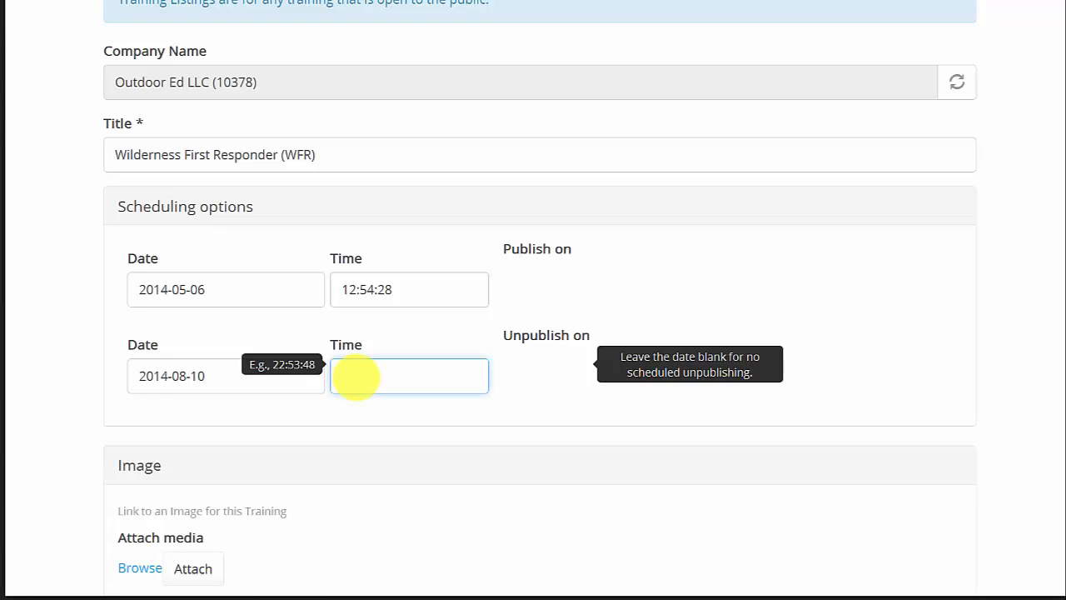
{"action": "left_click", "coordinate": [348, 376]}
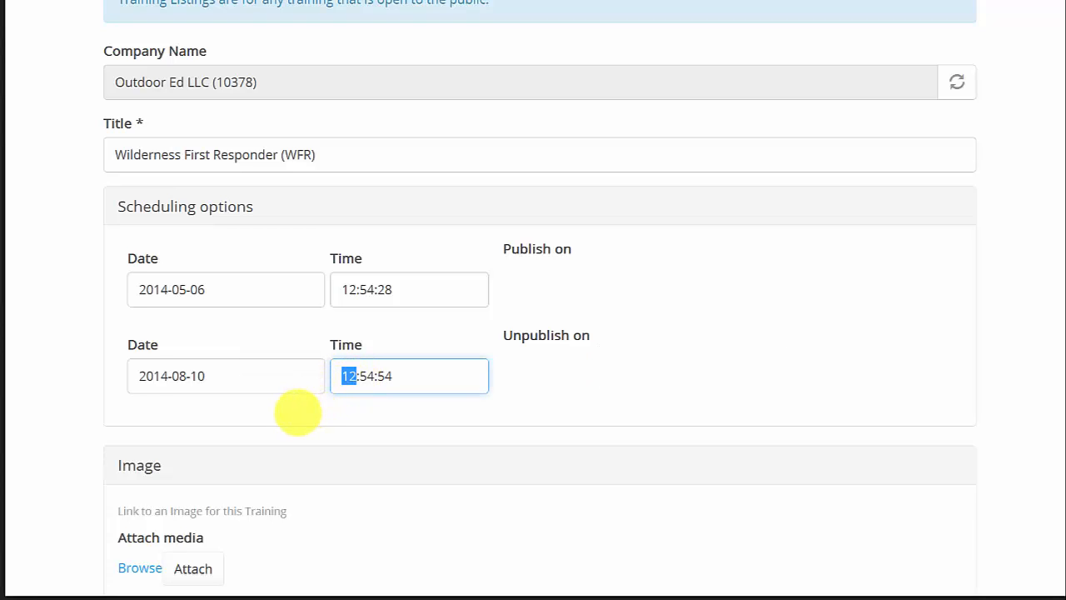
Attach the image first-aid-full.jpg to the training by pasting its URL into the media browser.
{"action": "scroll", "coordinate": [298, 408], "scroll_direction": "down", "scroll_amount": 3}
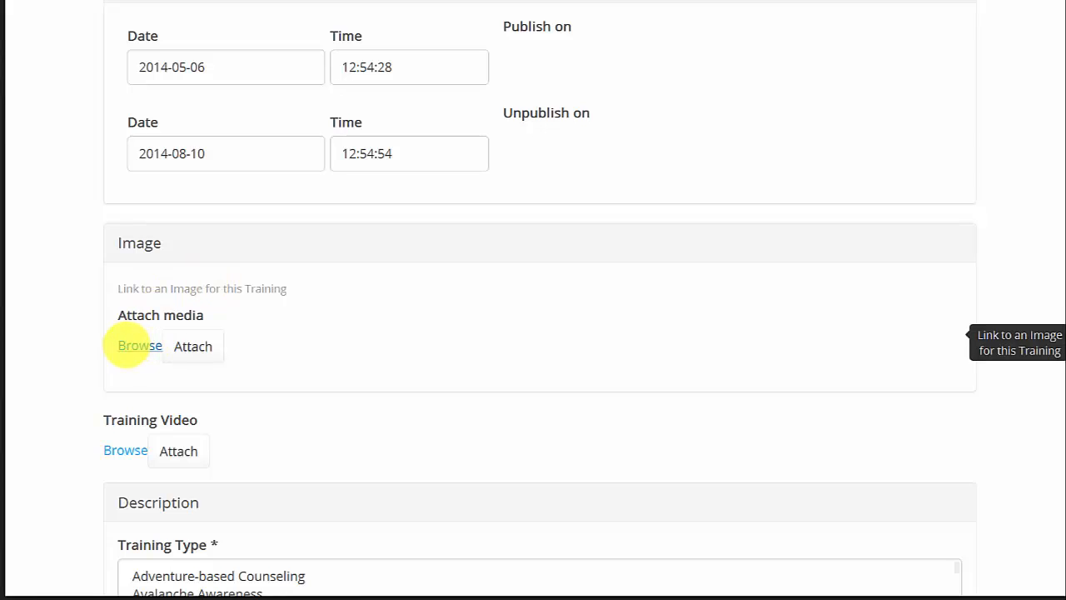
{"action": "left_click", "coordinate": [138, 346]}
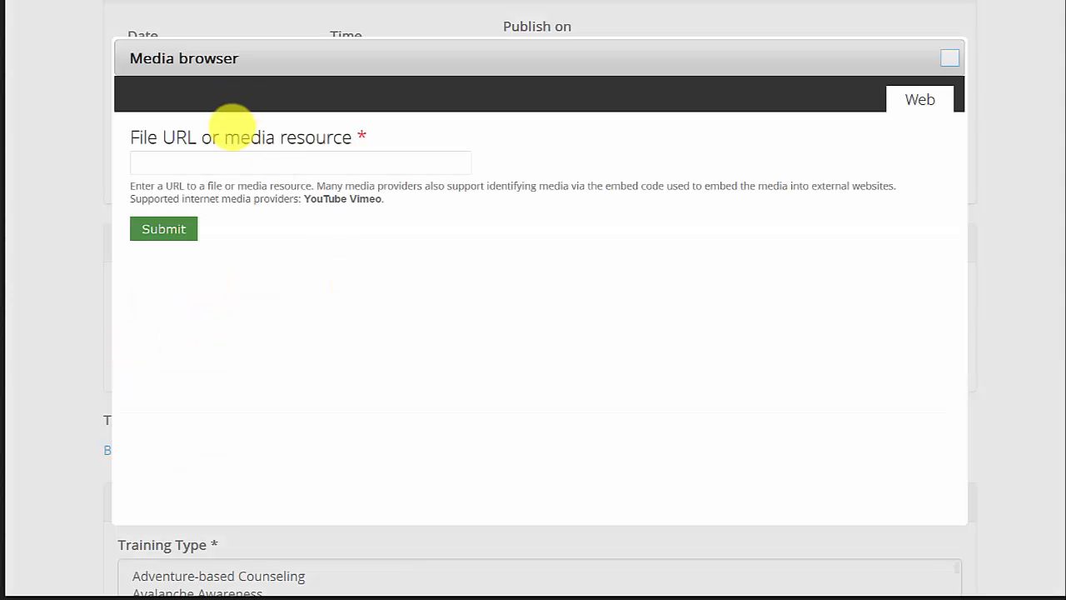
{"action": "left_click", "coordinate": [198, 162]}
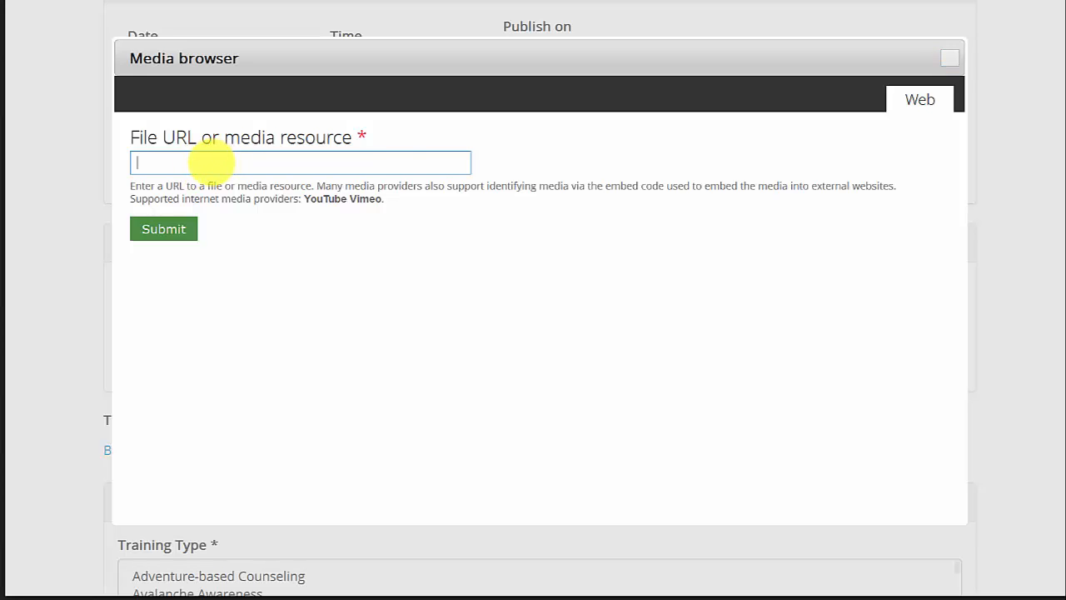
{"action": "type", "text": "http://www.princeton.edu/~oa/images/firstaid/first-aid-full.jpg"}
{"action": "left_click", "coordinate": [162, 228]}
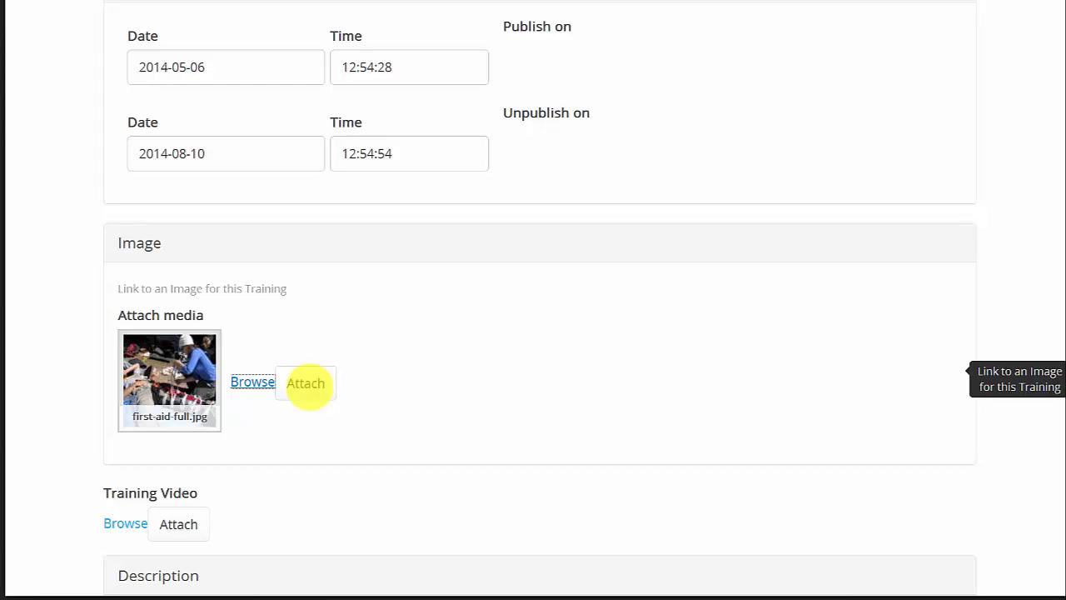
{"action": "left_click", "coordinate": [306, 383]}
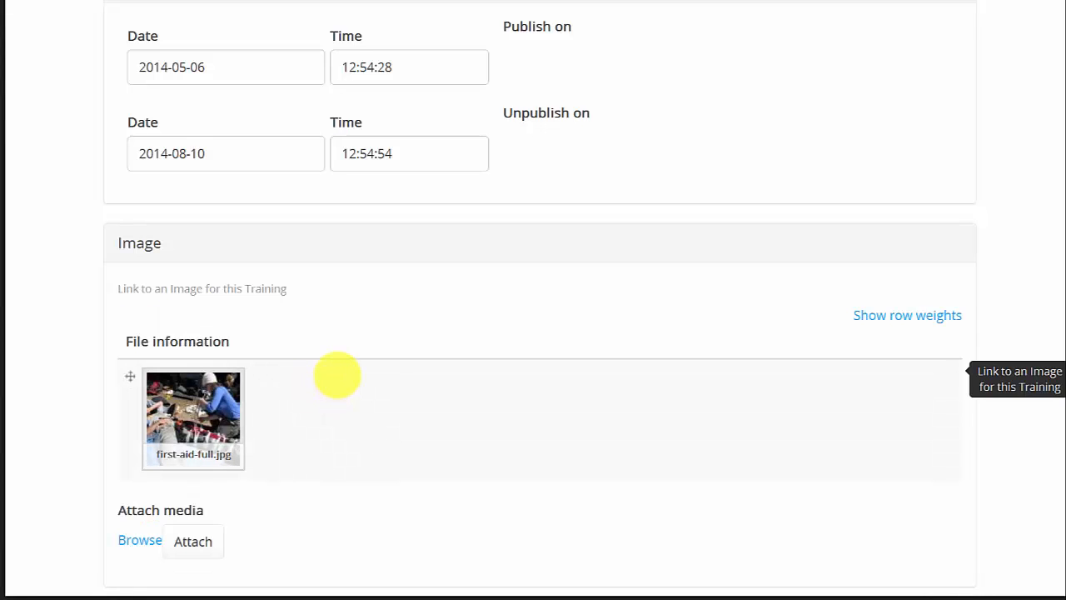
{"action": "scroll", "coordinate": [337, 377], "scroll_direction": "down", "scroll_amount": 2}
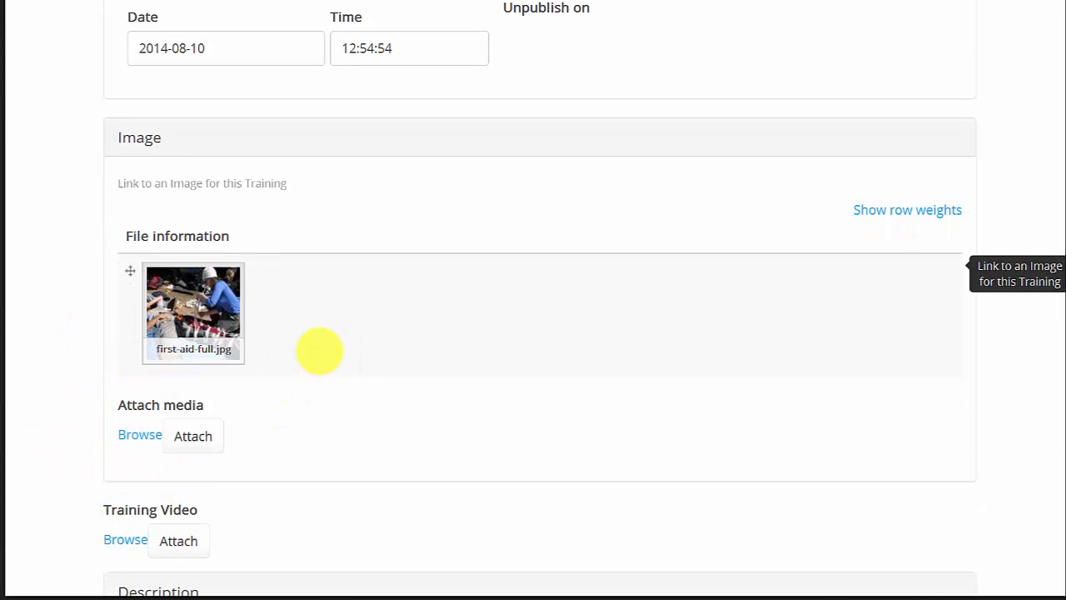
{"action": "scroll", "coordinate": [320, 352], "scroll_direction": "down", "scroll_amount": 2}
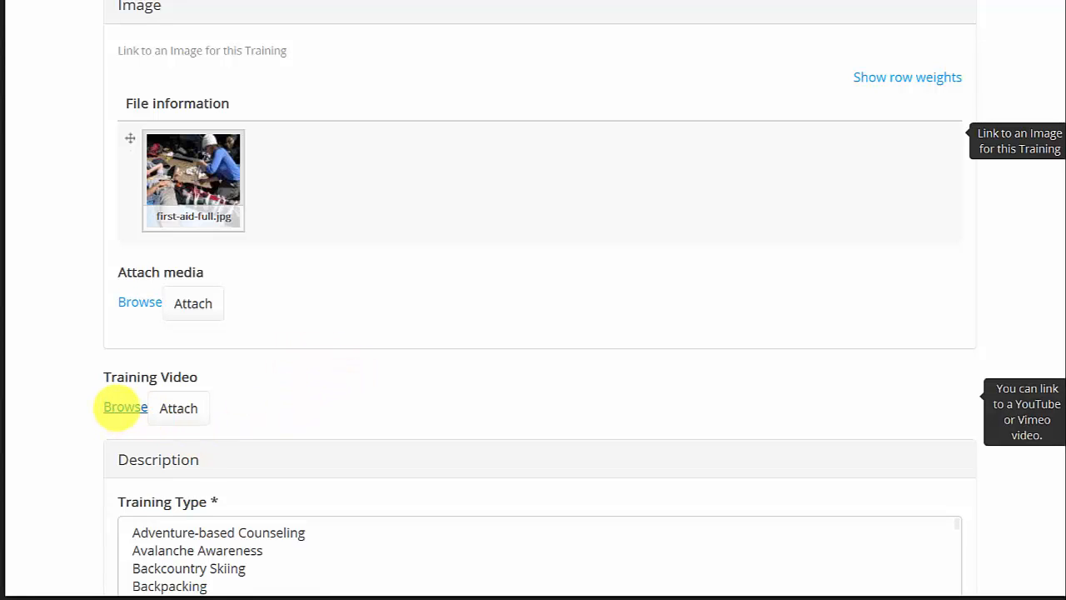
{"action": "left_click", "coordinate": [125, 408]}
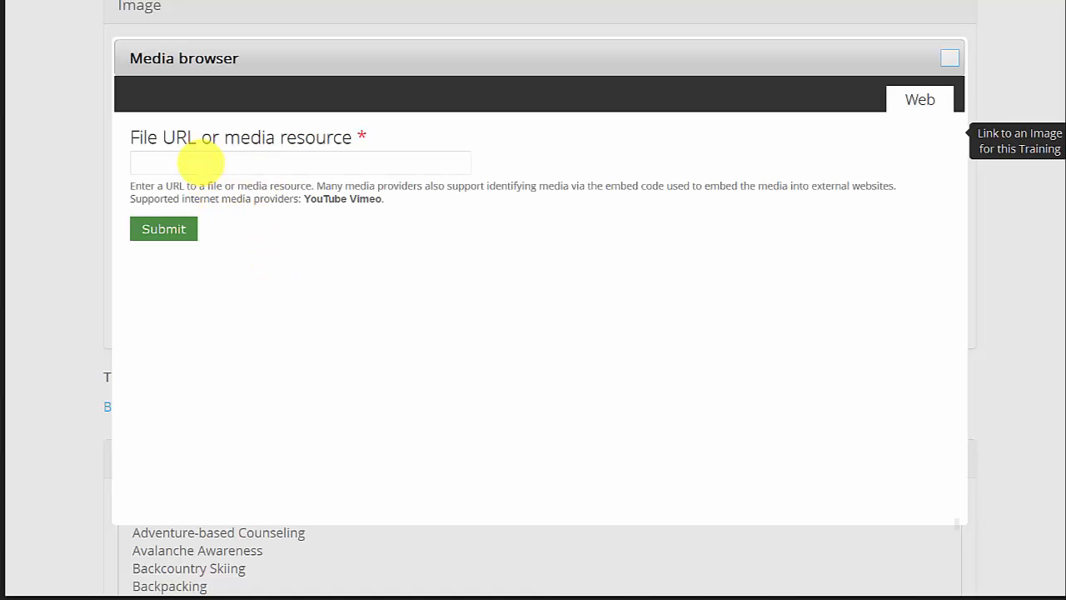
{"action": "left_click", "coordinate": [200, 164]}
{"action": "type", "text": "http://www.youtube.com/watch?v=Ml-rxMwcaf0"}
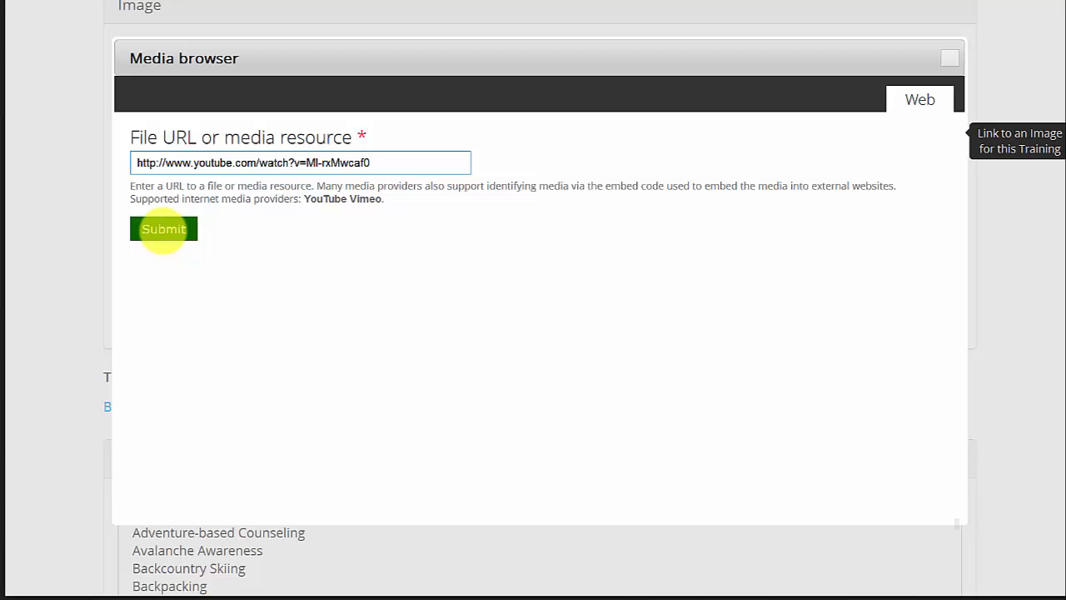
{"action": "left_click", "coordinate": [164, 230]}
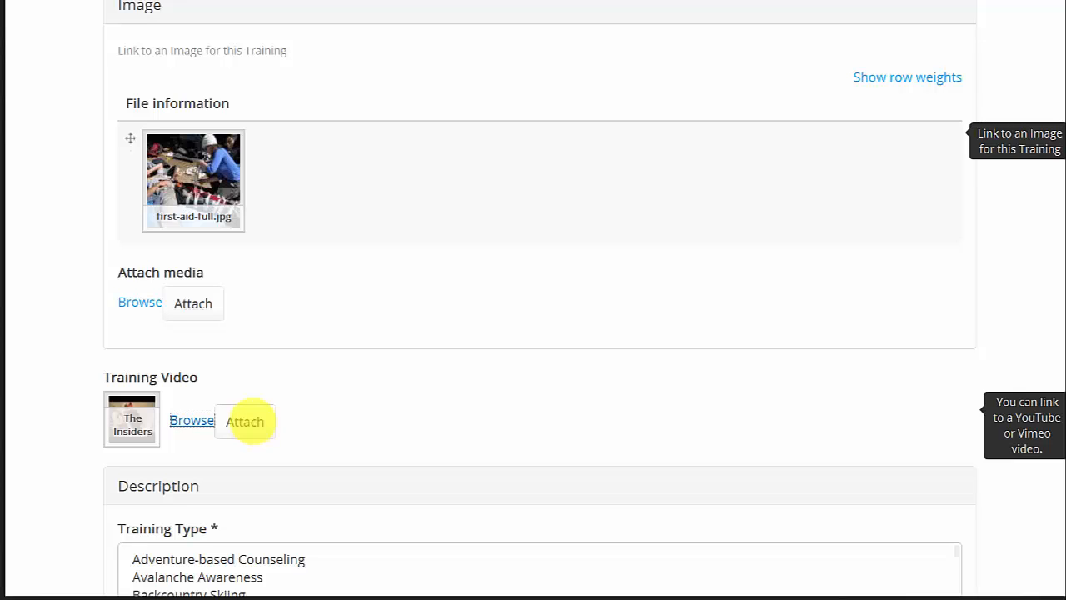
{"action": "left_click", "coordinate": [245, 421]}
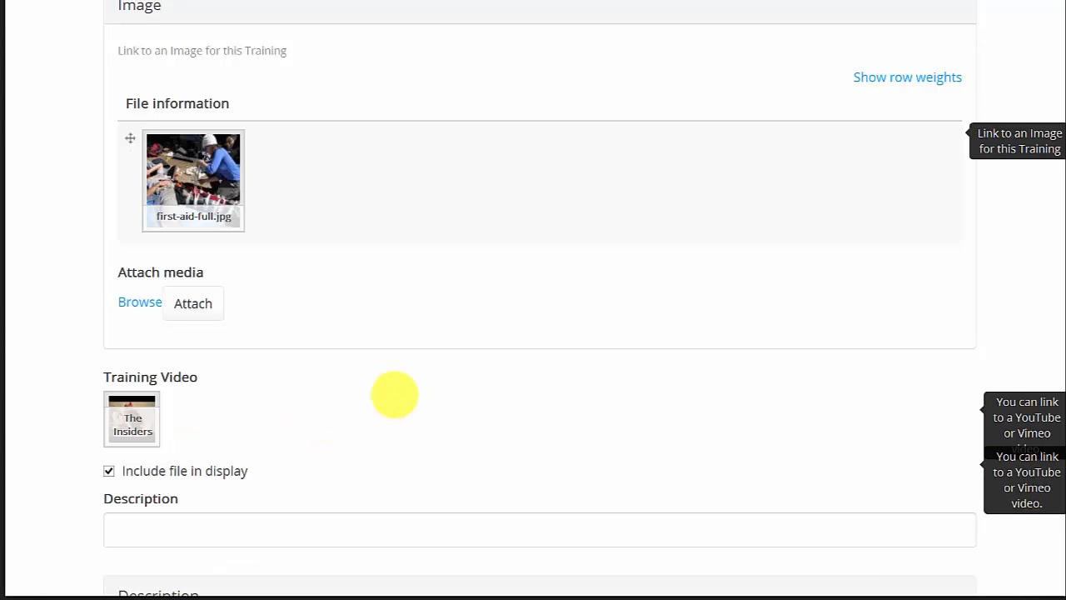
Enter First Aid Course as the training video's description.
{"action": "scroll", "coordinate": [395, 383], "scroll_direction": "down", "scroll_amount": 1}
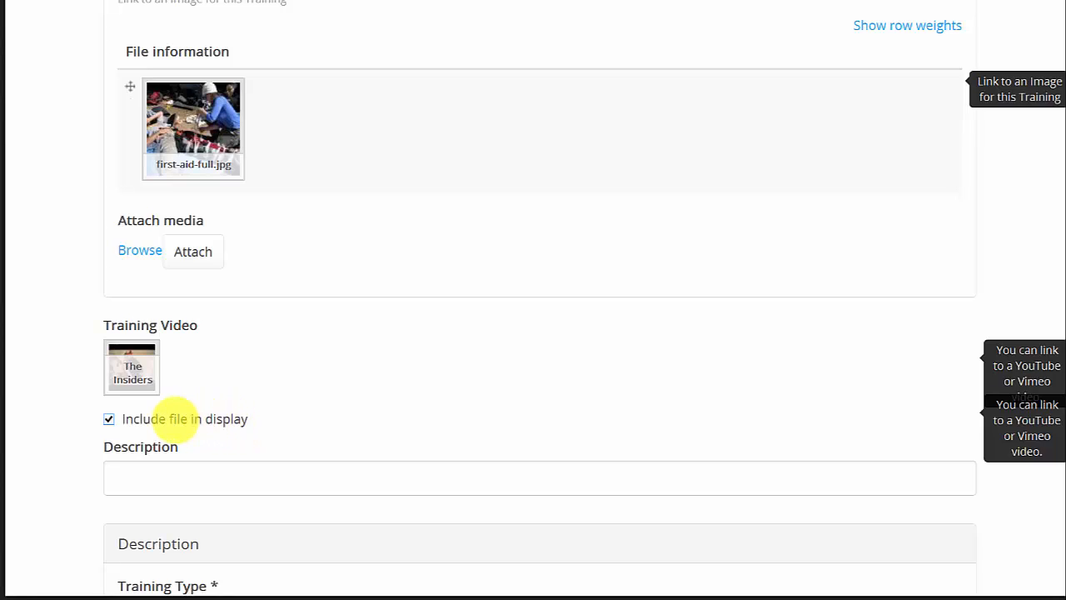
{"action": "left_click", "coordinate": [141, 482]}
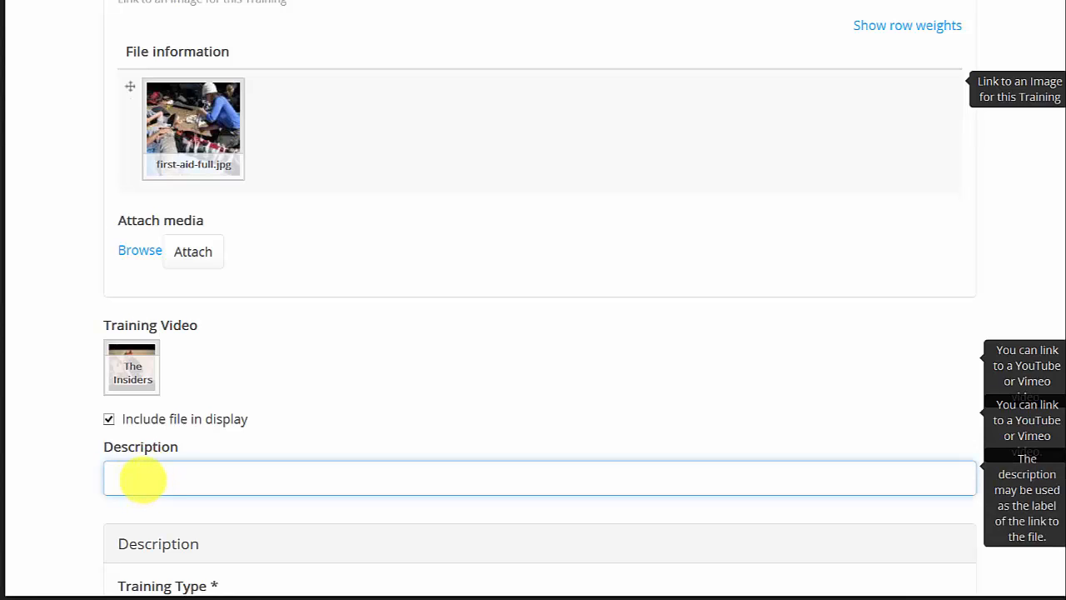
{"action": "type", "text": "First"}
{"action": "type", "text": "Aid Course"}
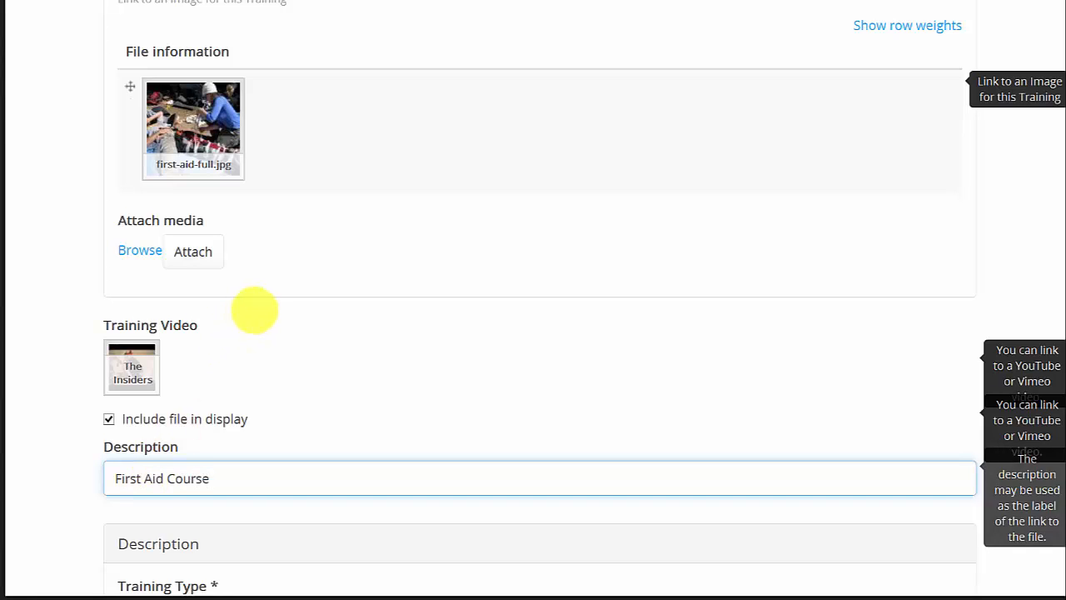
Select Water Safety Instructor and Wilderness First Aid/Medicine as the training types and Mid-Atlantic US as the region.
{"action": "scroll", "coordinate": [424, 369], "scroll_direction": "down", "scroll_amount": 3}
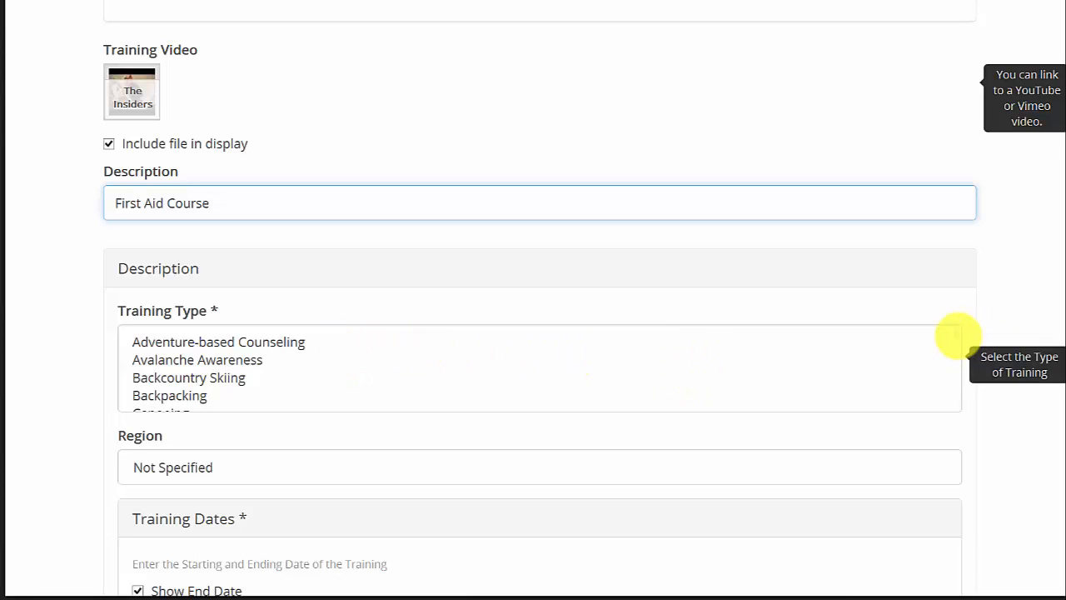
{"action": "left_click", "coordinate": [957, 336]}
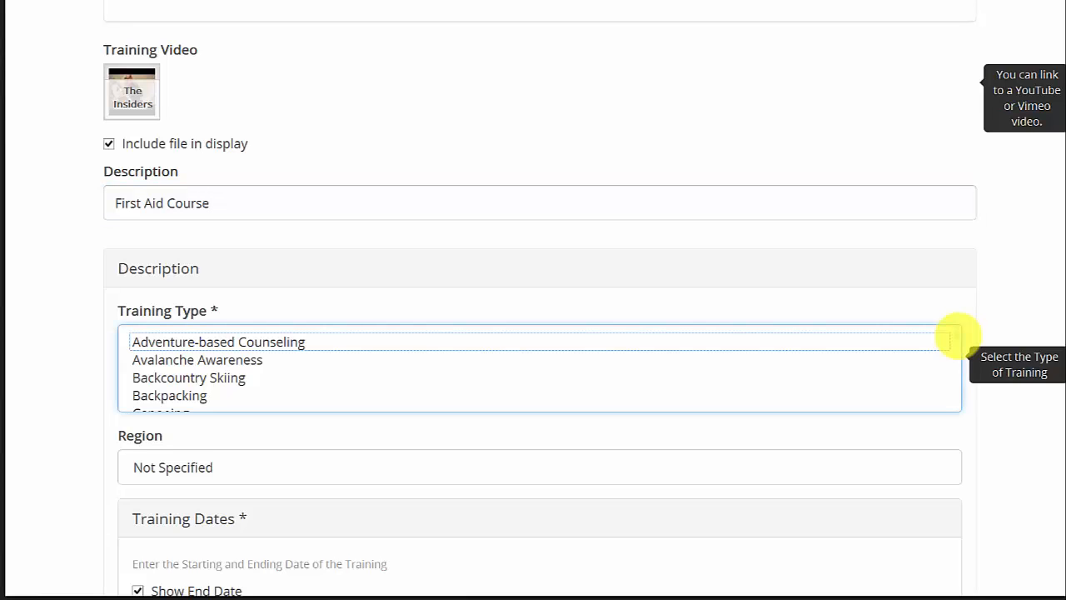
{"action": "scroll", "coordinate": [956, 336], "scroll_direction": "down", "scroll_amount": 1}
{"action": "scroll", "coordinate": [361, 364], "scroll_direction": "down", "scroll_amount": 4}
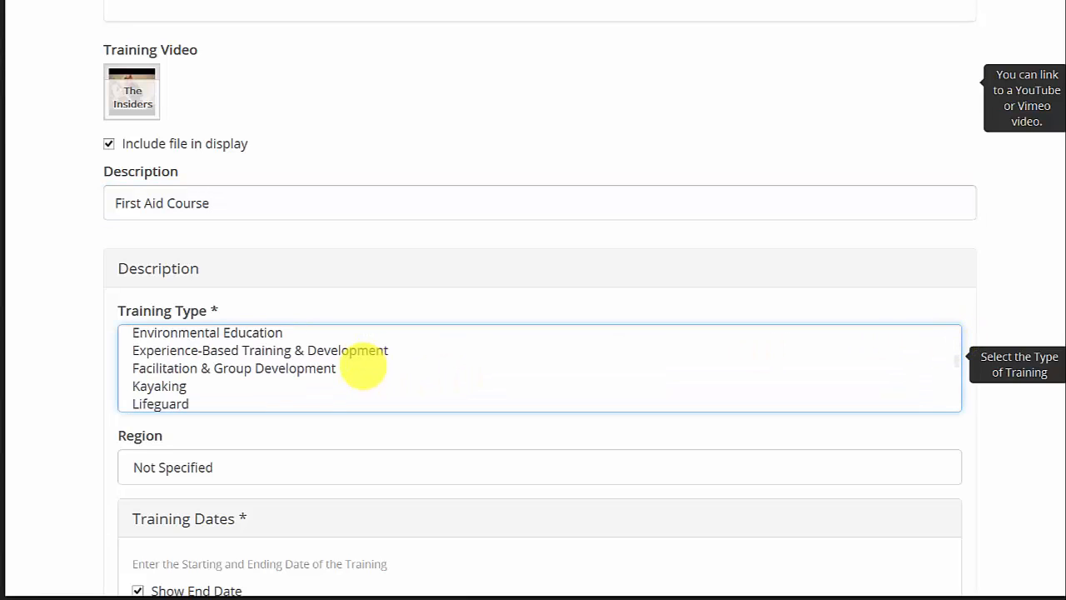
{"action": "scroll", "coordinate": [363, 366], "scroll_direction": "down", "scroll_amount": 2}
{"action": "scroll", "coordinate": [363, 367], "scroll_direction": "up", "scroll_amount": 3}
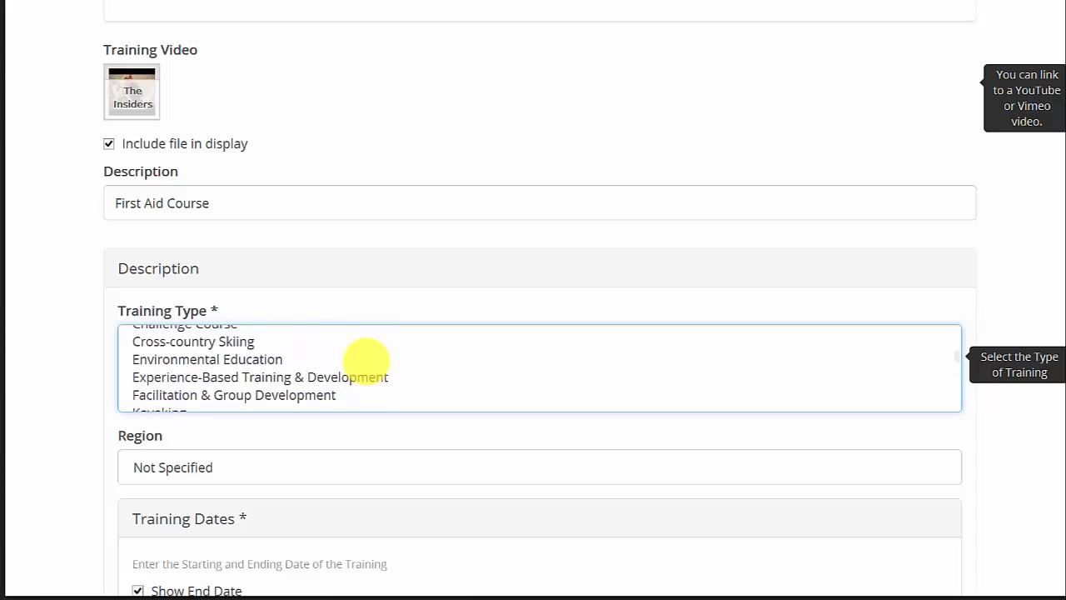
{"action": "scroll", "coordinate": [367, 360], "scroll_direction": "down", "scroll_amount": 7}
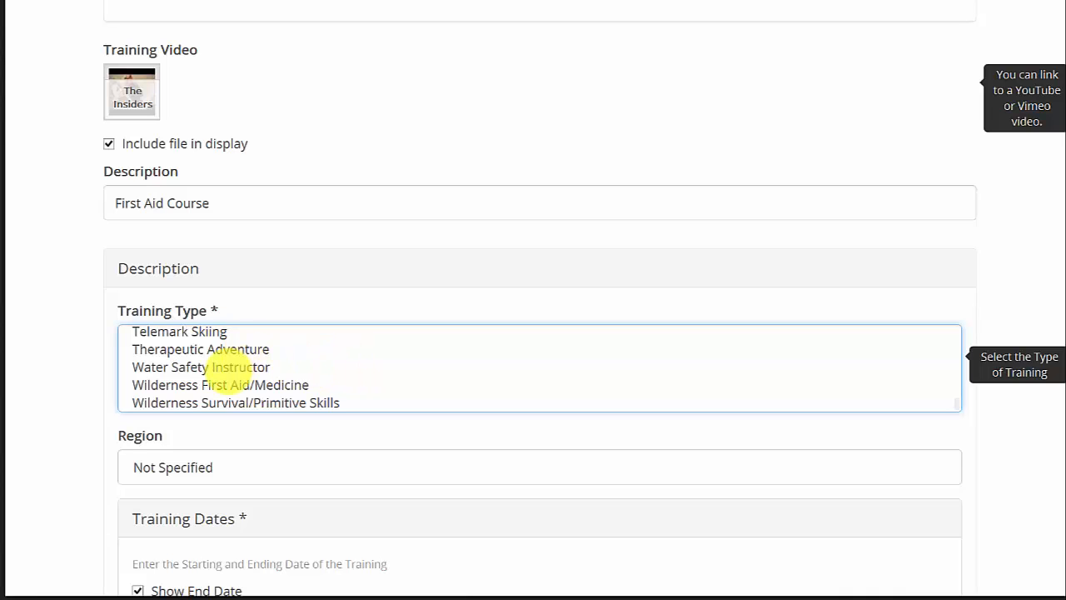
{"action": "left_click", "coordinate": [224, 367]}
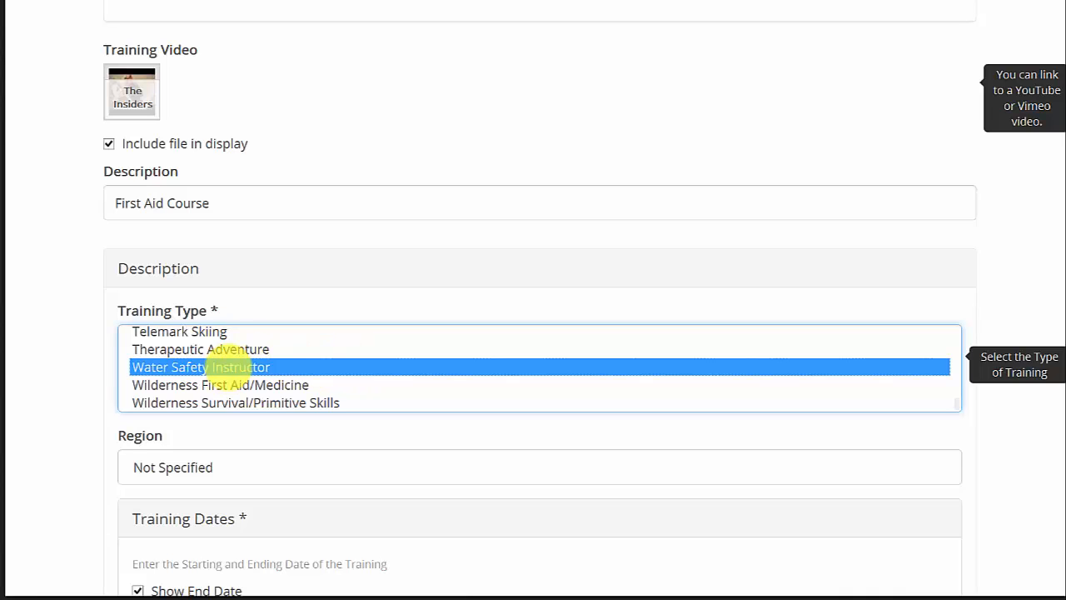
{"action": "left_click", "coordinate": [279, 385], "text": "ctrl"}
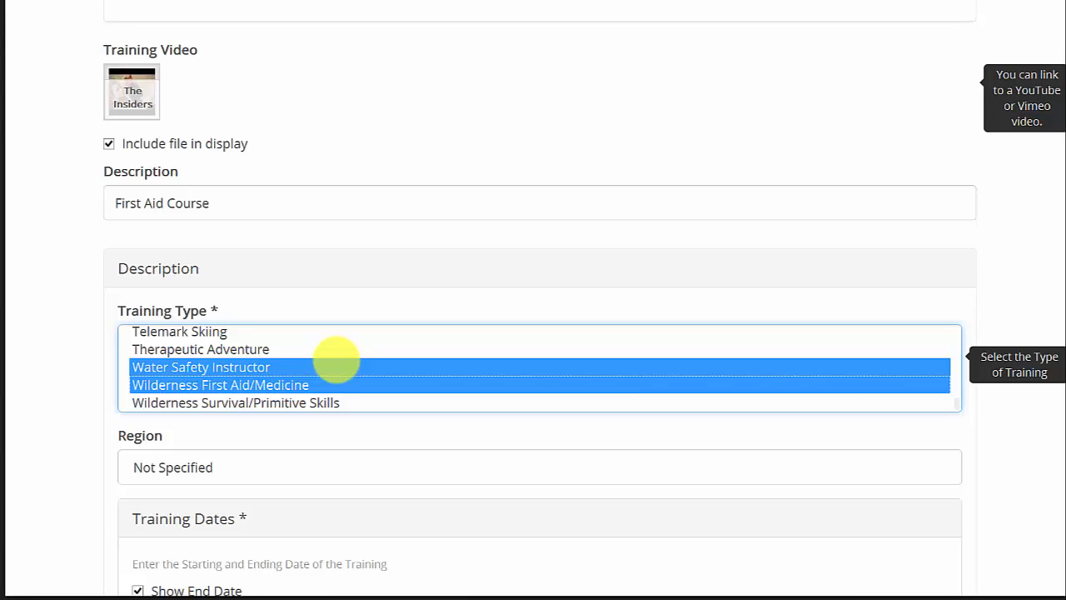
{"action": "left_click", "coordinate": [262, 466]}
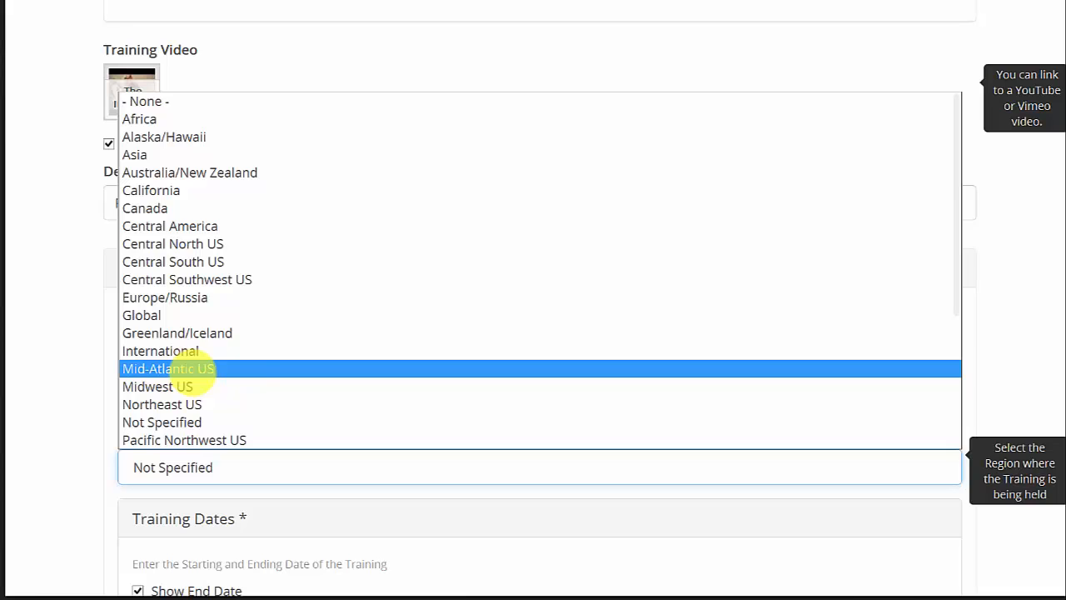
{"action": "left_click", "coordinate": [193, 372]}
Set the training dates to start on 08/10/2014 and end on 08/17/2014 using the date pickers.
{"action": "scroll", "coordinate": [64, 427], "scroll_direction": "down", "scroll_amount": 2}
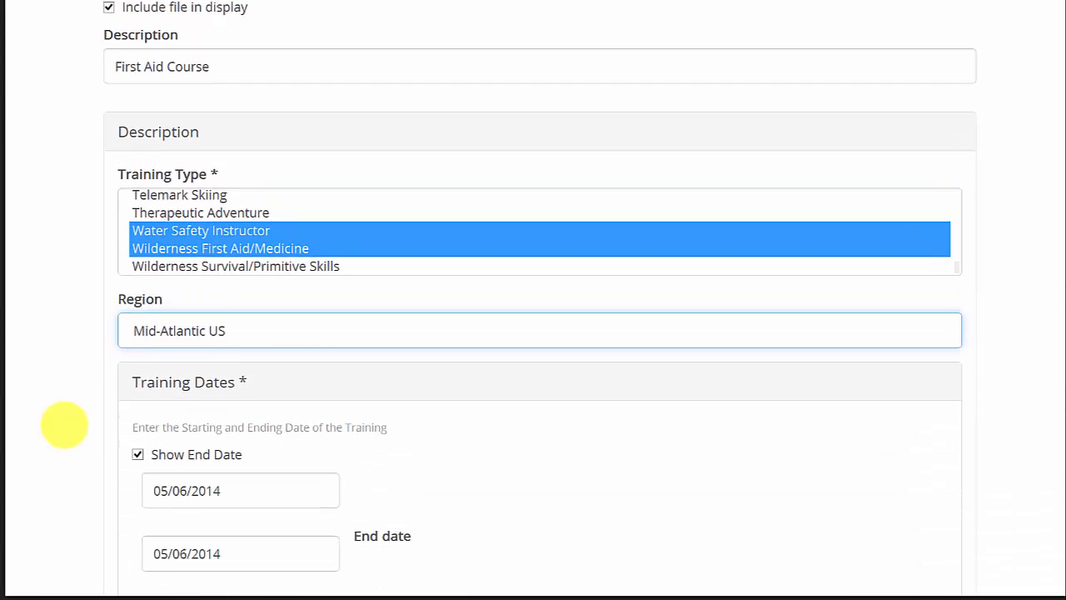
{"action": "scroll", "coordinate": [64, 425], "scroll_direction": "down", "scroll_amount": 1}
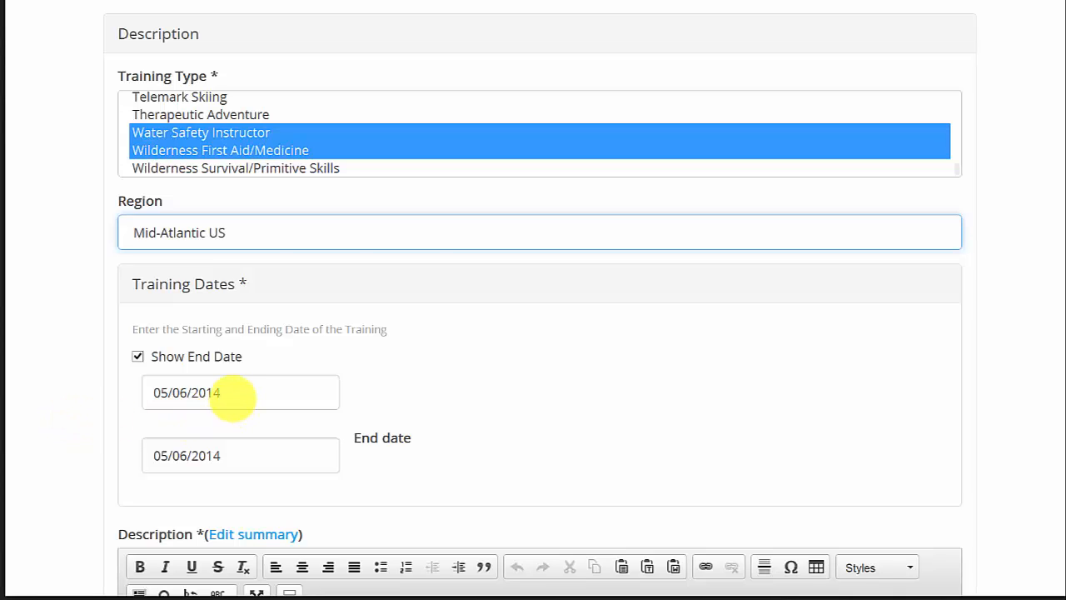
{"action": "left_click", "coordinate": [233, 393]}
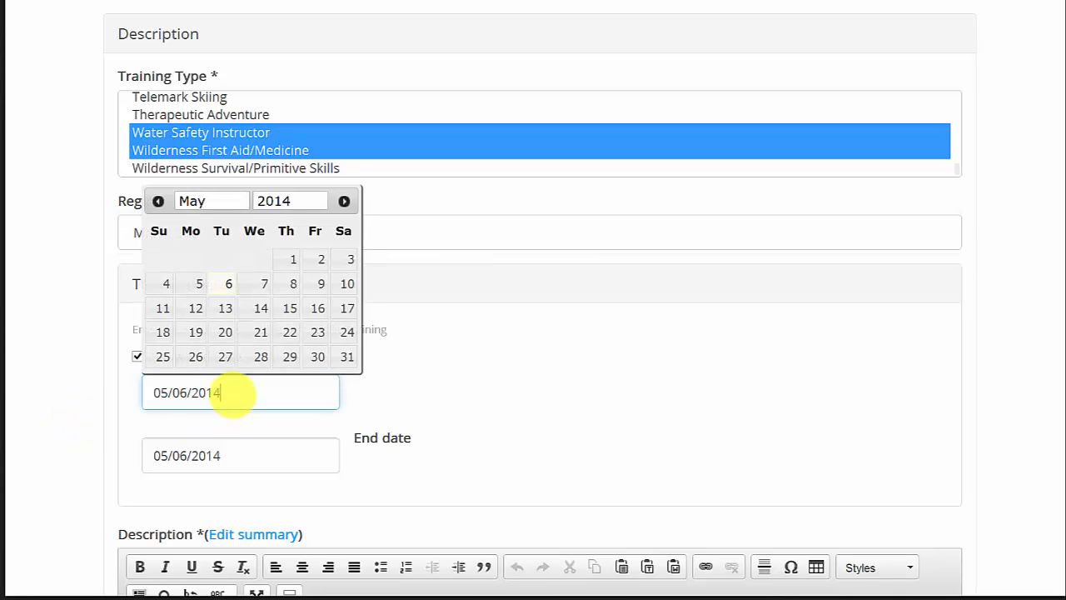
{"action": "left_click", "coordinate": [236, 200]}
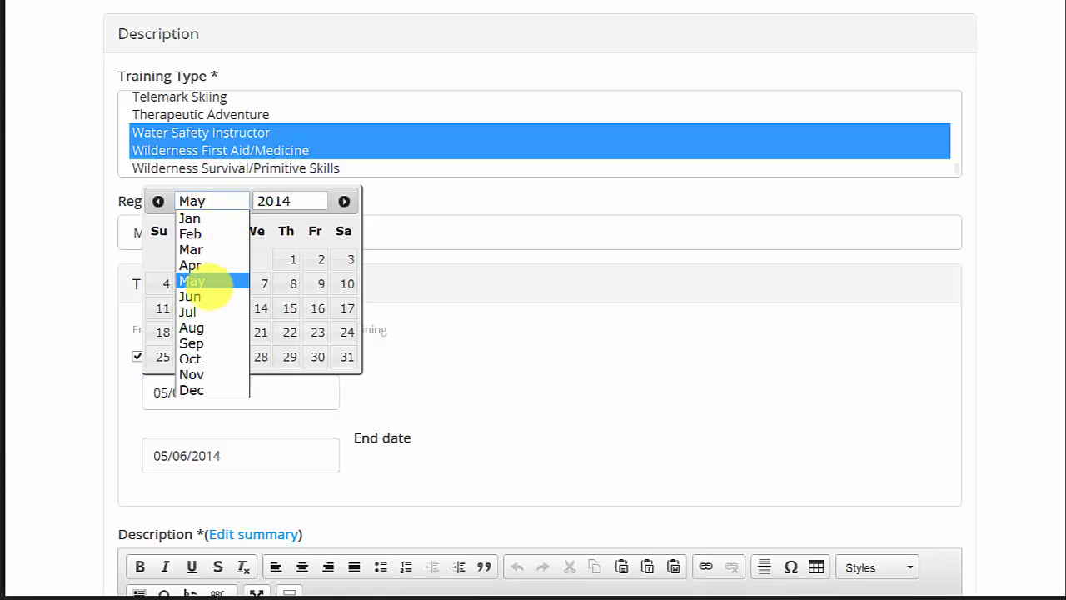
{"action": "left_click", "coordinate": [192, 327]}
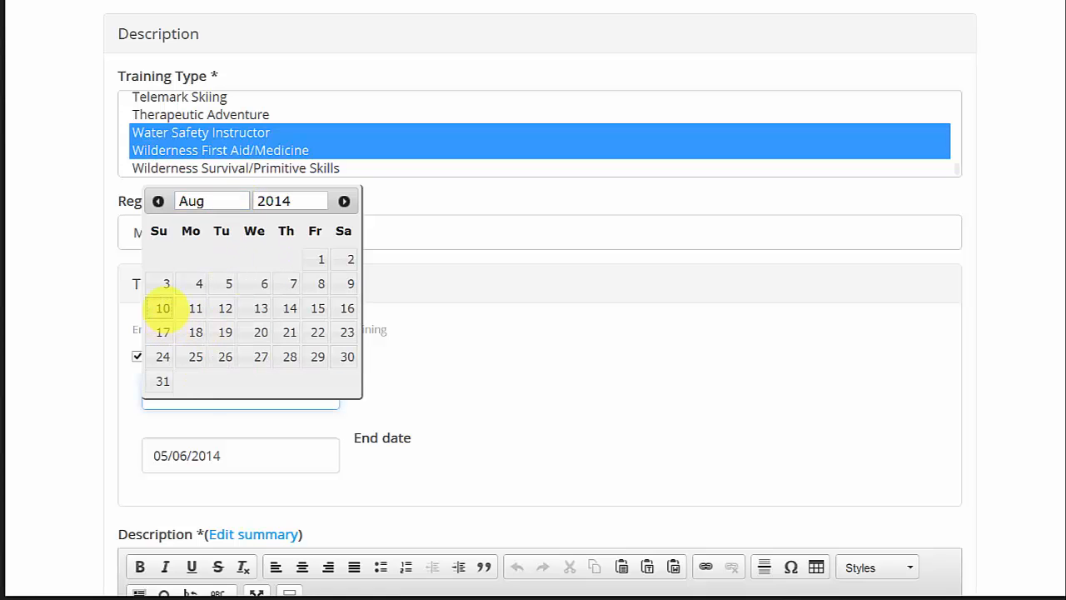
{"action": "left_click", "coordinate": [162, 309]}
{"action": "left_click", "coordinate": [246, 452]}
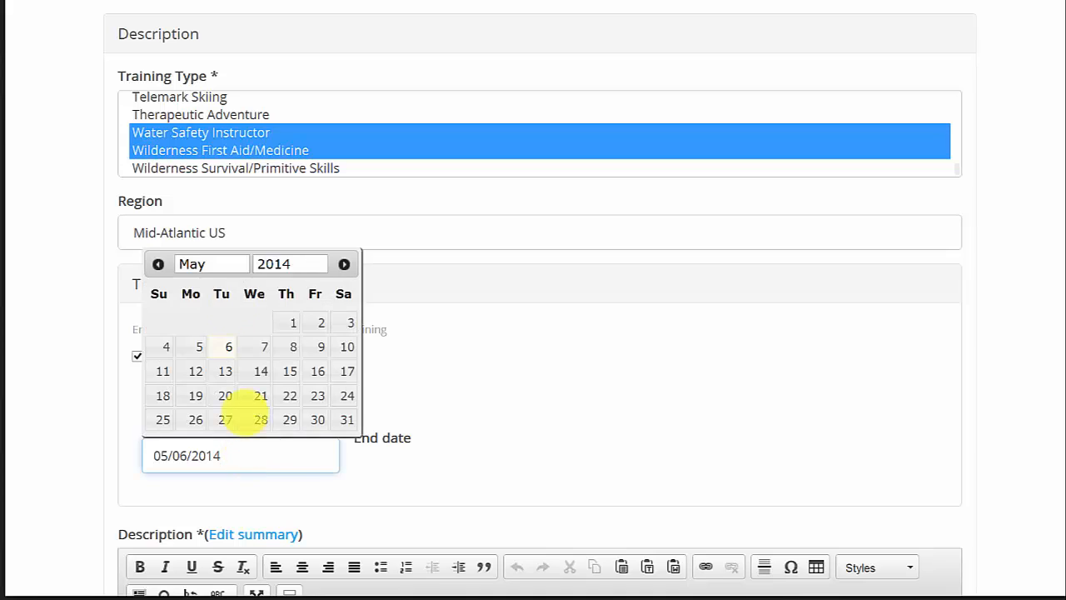
{"action": "left_click", "coordinate": [238, 263]}
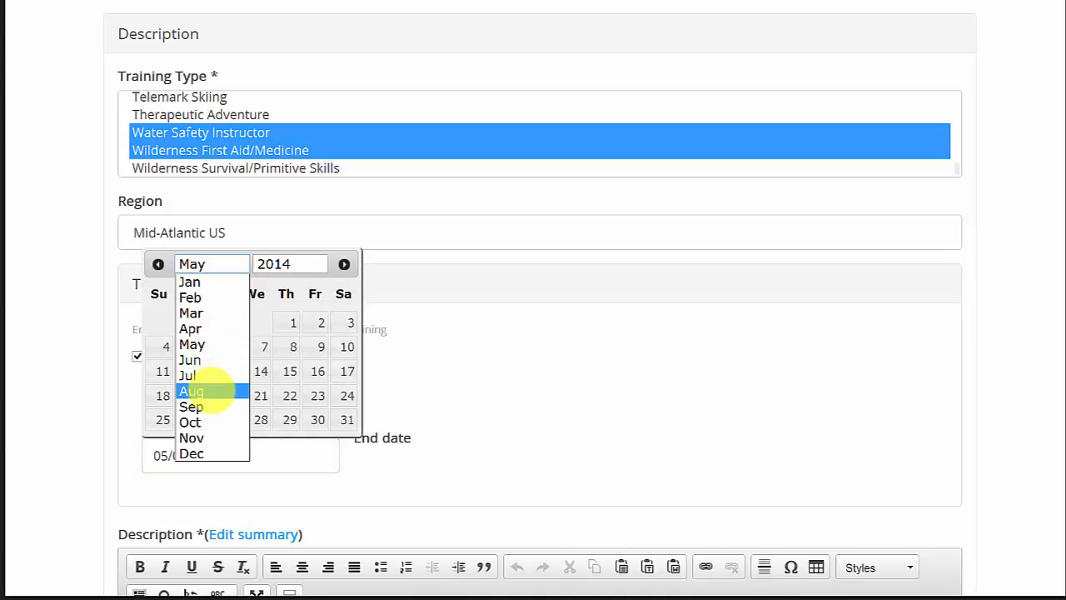
{"action": "left_click", "coordinate": [209, 391]}
{"action": "left_click", "coordinate": [162, 395]}
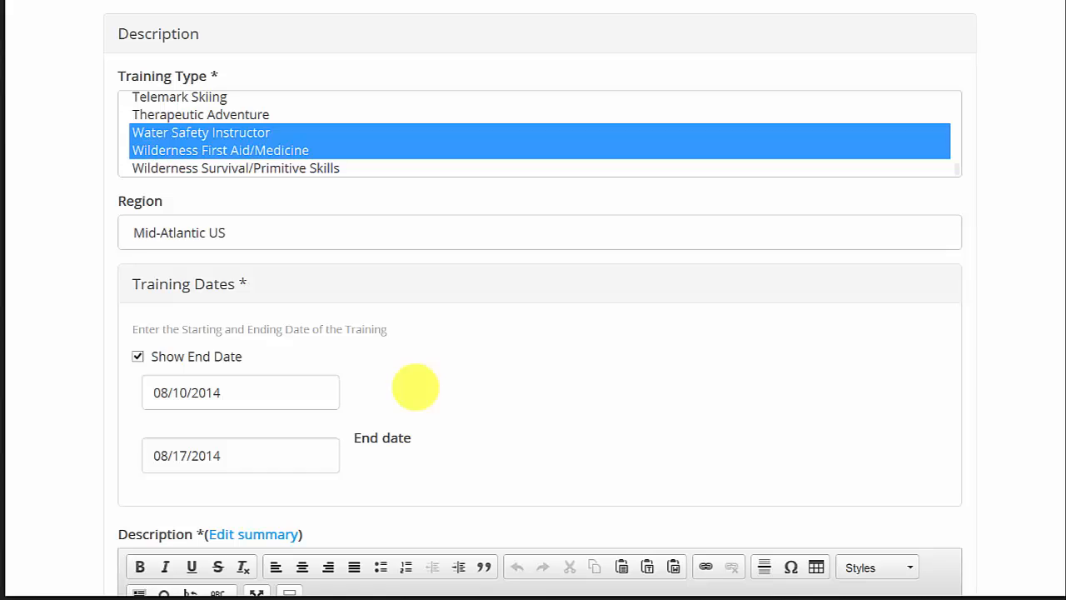
Paste the course description text into the Description editor and remove the extra blank line before Learn.
{"action": "scroll", "coordinate": [426, 381], "scroll_direction": "down", "scroll_amount": 3}
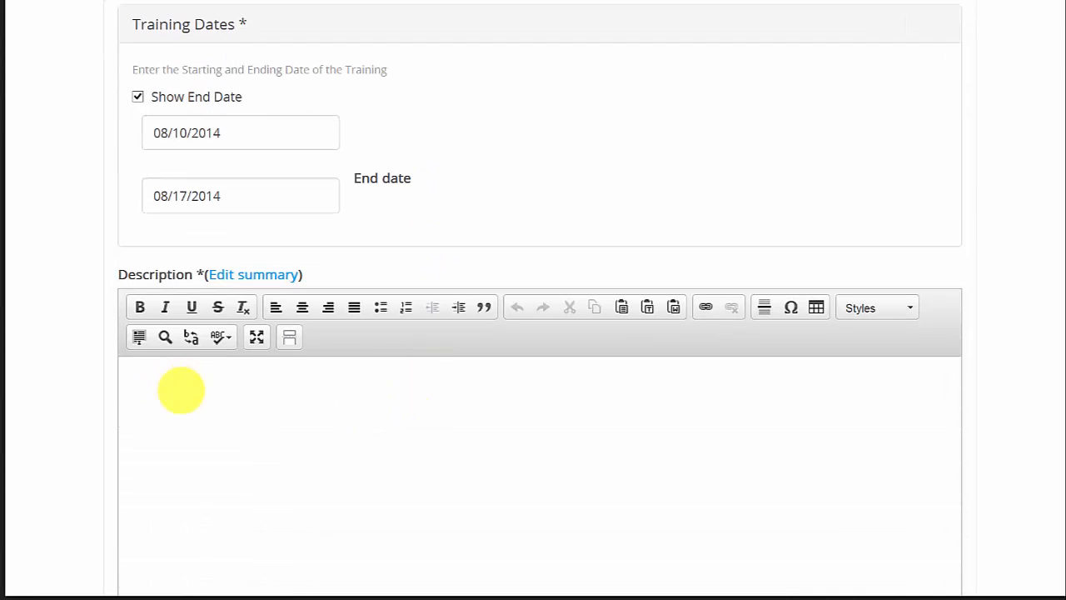
{"action": "left_click", "coordinate": [181, 389]}
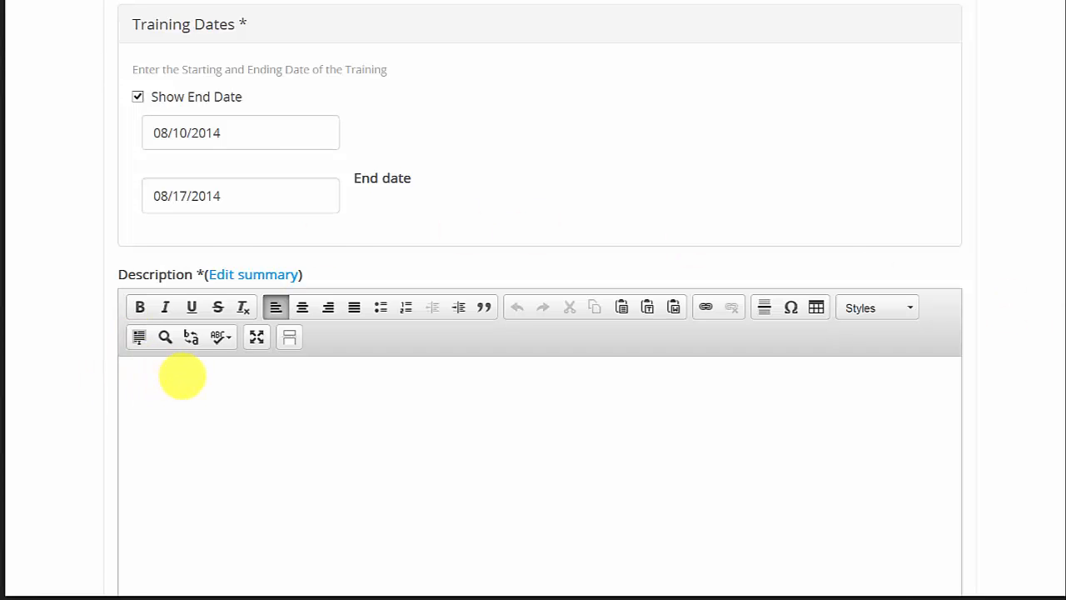
{"action": "key", "text": "ctrl+v"}
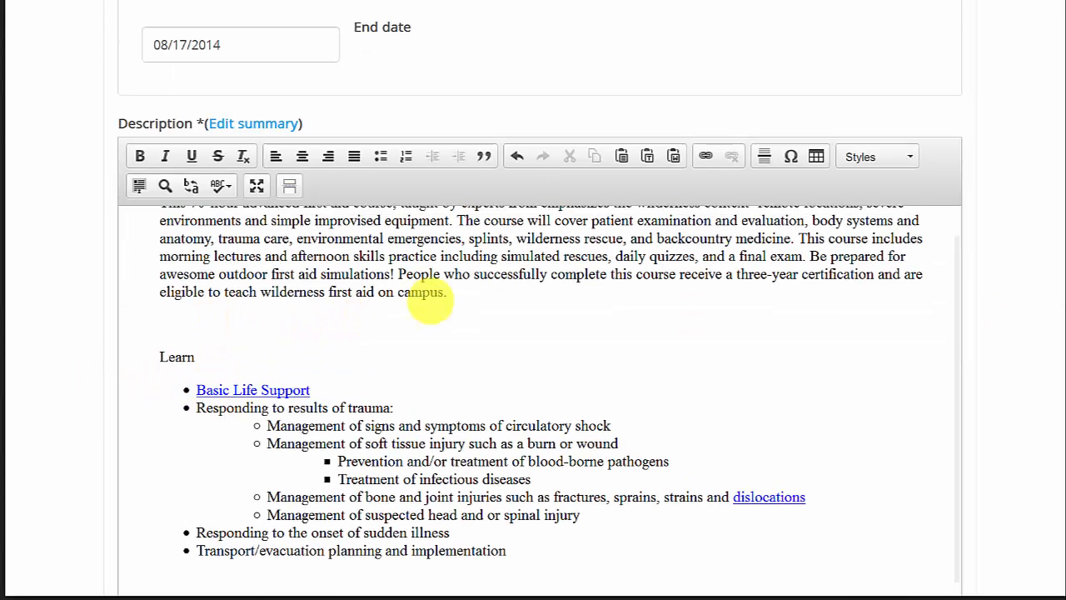
{"action": "scroll", "coordinate": [430, 301], "scroll_direction": "up", "scroll_amount": 1}
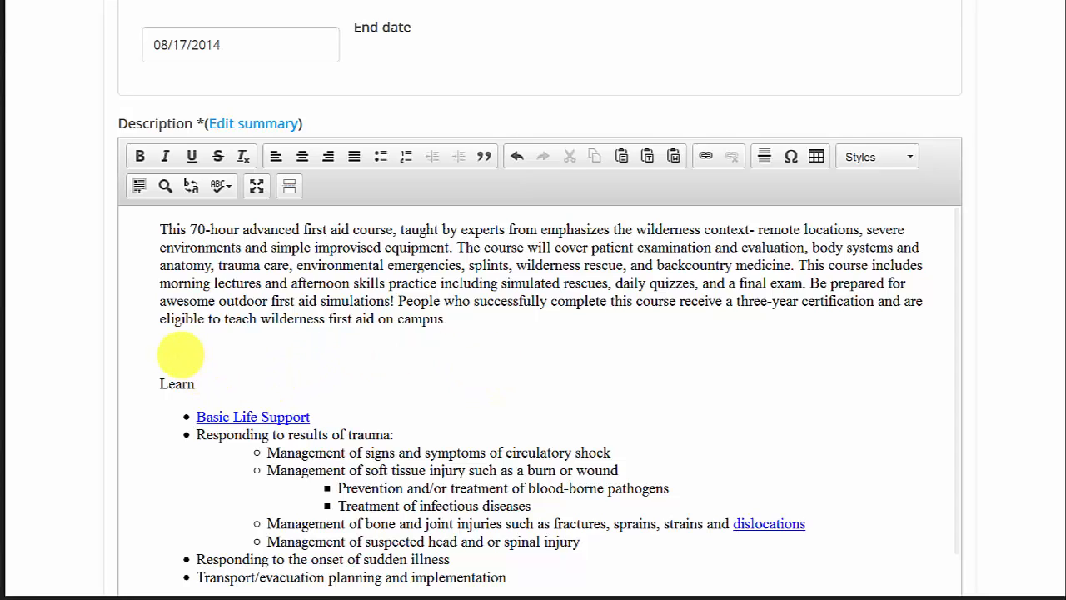
{"action": "left_click", "coordinate": [181, 354]}
{"action": "key", "text": "BackSpace"}
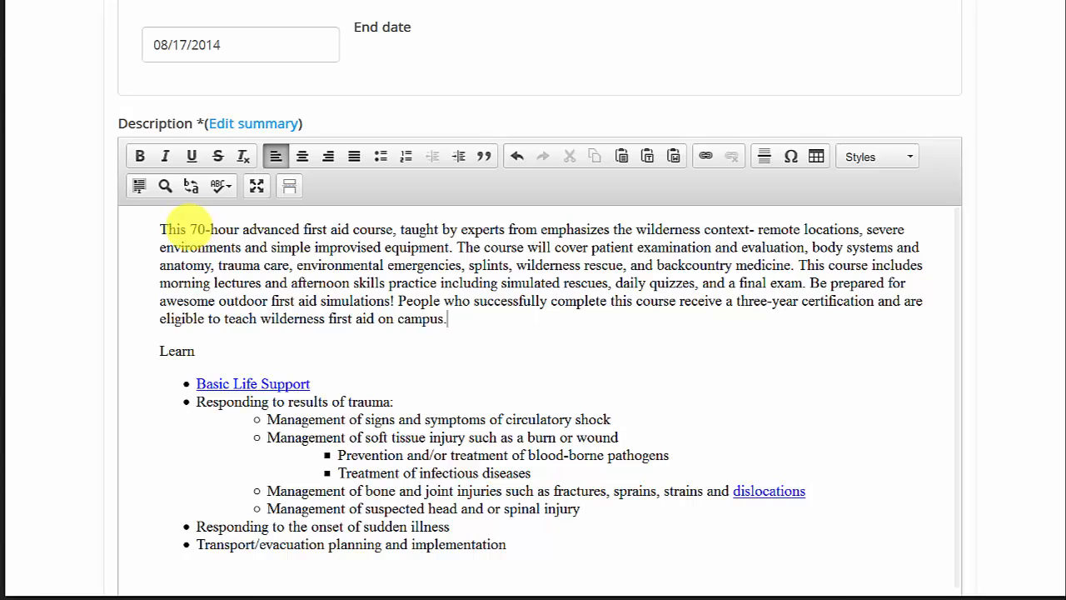
Make the phrase "70-hour advanced first aid course" bold in the description.
{"action": "left_click_drag", "start_coordinate": [190, 227], "coordinate": [392, 225]}
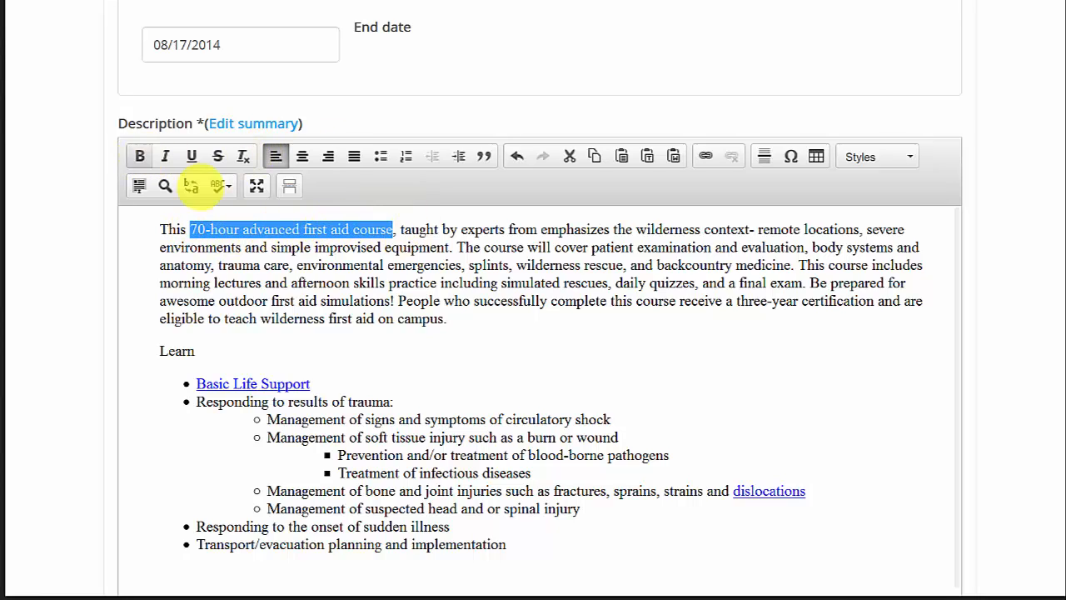
{"action": "left_click", "coordinate": [139, 156]}
{"action": "left_click", "coordinate": [372, 287]}
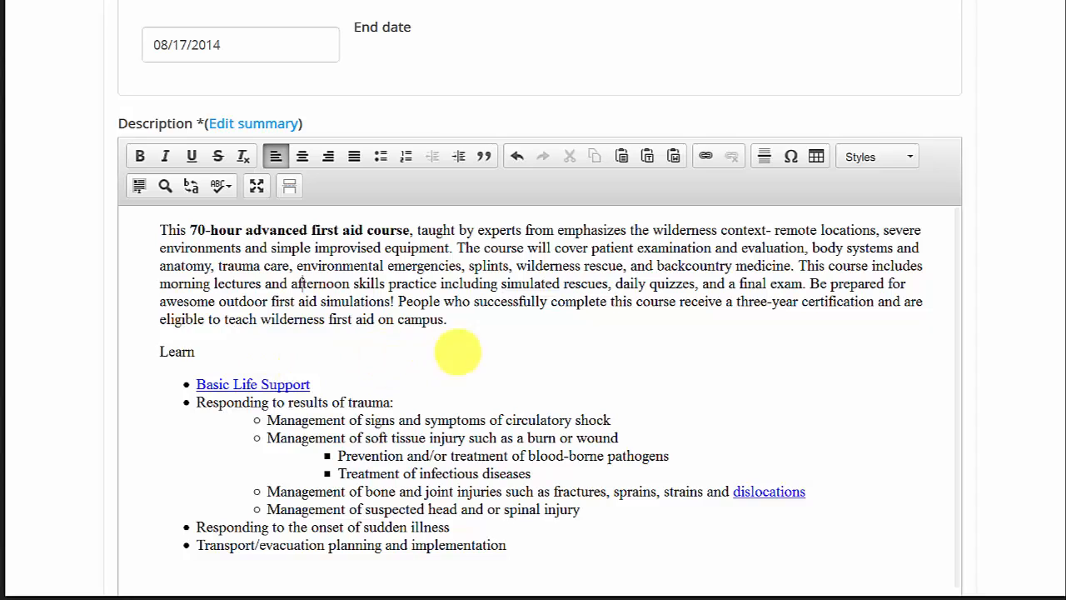
Enter Wilderness First Aid LLC as the first training provider.
{"action": "scroll", "coordinate": [486, 337], "scroll_direction": "down", "scroll_amount": 1}
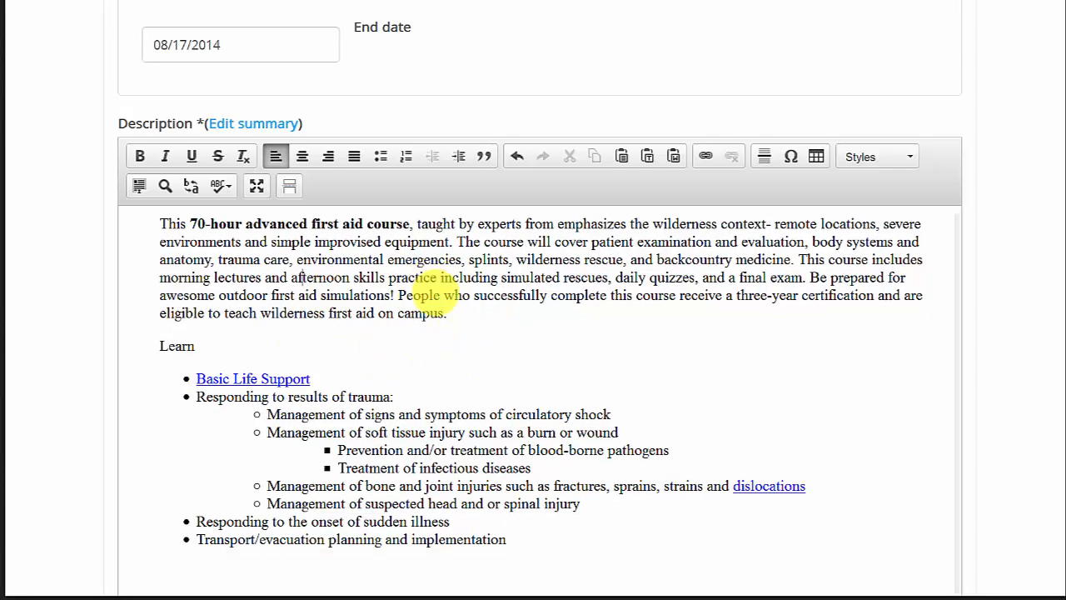
{"action": "scroll", "coordinate": [453, 331], "scroll_direction": "down", "scroll_amount": 1}
{"action": "scroll", "coordinate": [453, 332], "scroll_direction": "down", "scroll_amount": 1}
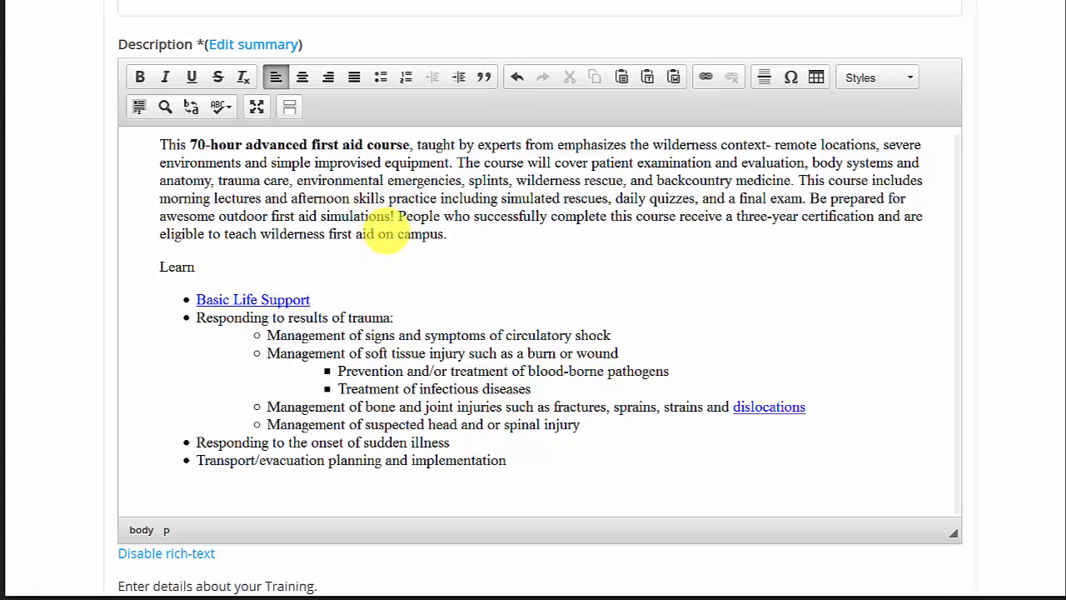
{"action": "scroll", "coordinate": [396, 237], "scroll_direction": "down", "scroll_amount": 2}
{"action": "scroll", "coordinate": [406, 237], "scroll_direction": "down", "scroll_amount": 2}
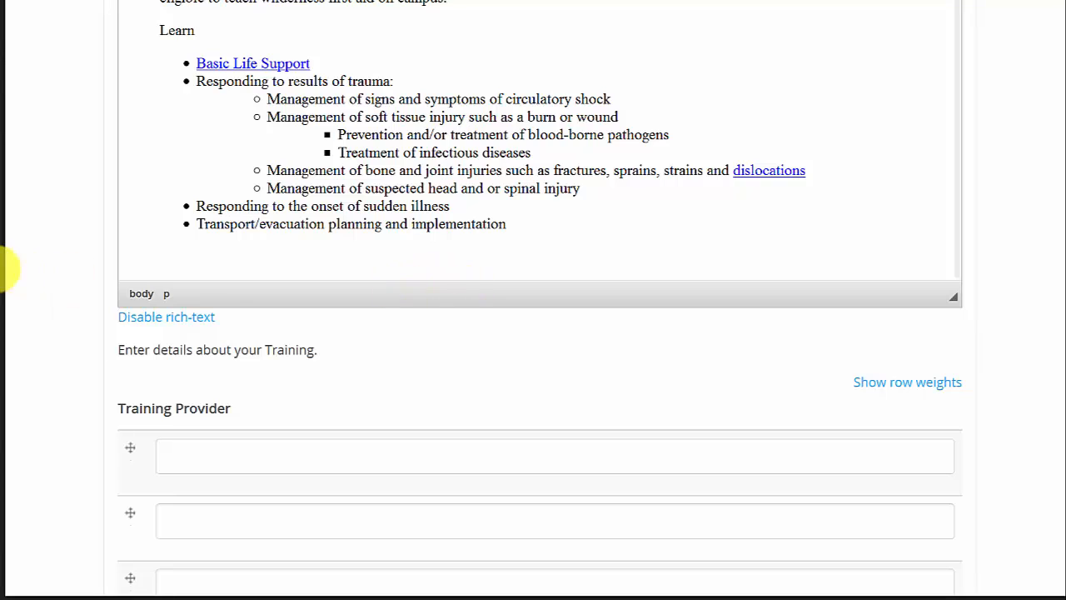
{"action": "scroll", "coordinate": [30, 289], "scroll_direction": "down", "scroll_amount": 1}
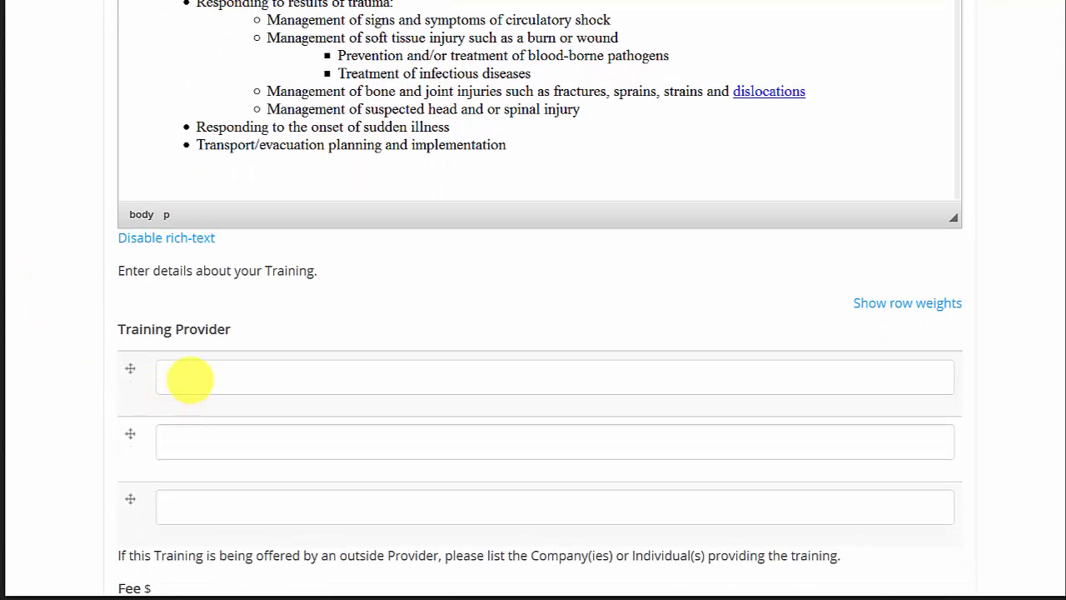
{"action": "left_click", "coordinate": [189, 379]}
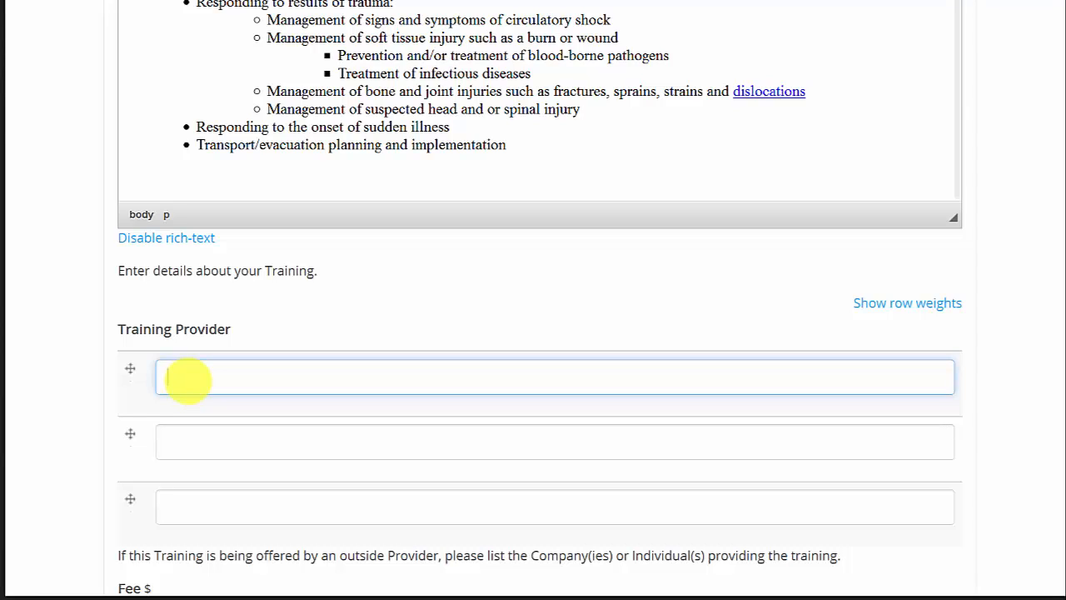
{"action": "type", "text": "Wilderness First Ai"}
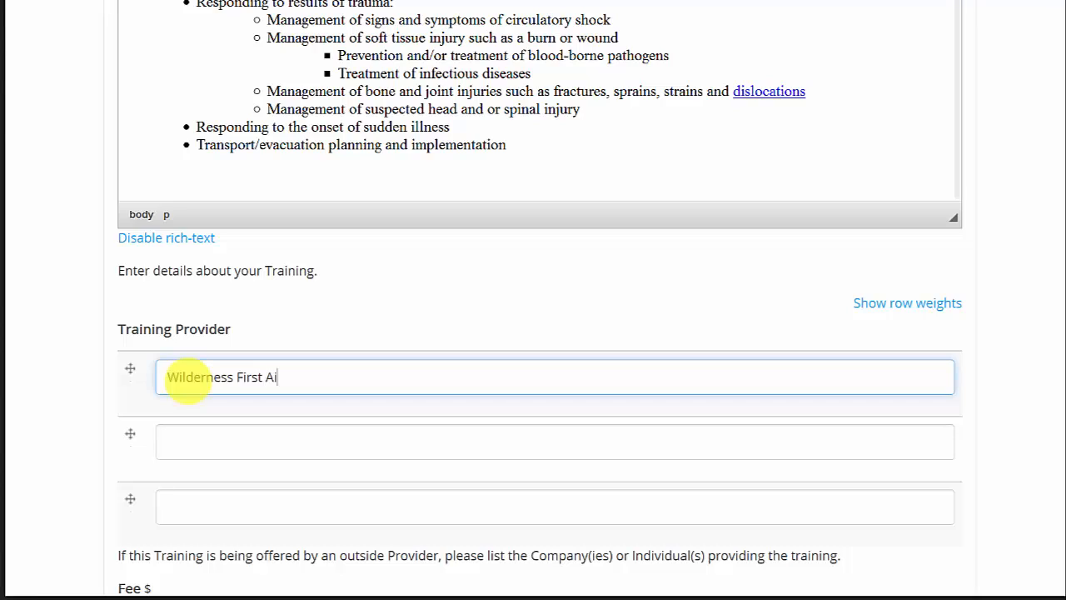
{"action": "type", "text": "d LLC"}
{"action": "left_click", "coordinate": [206, 440]}
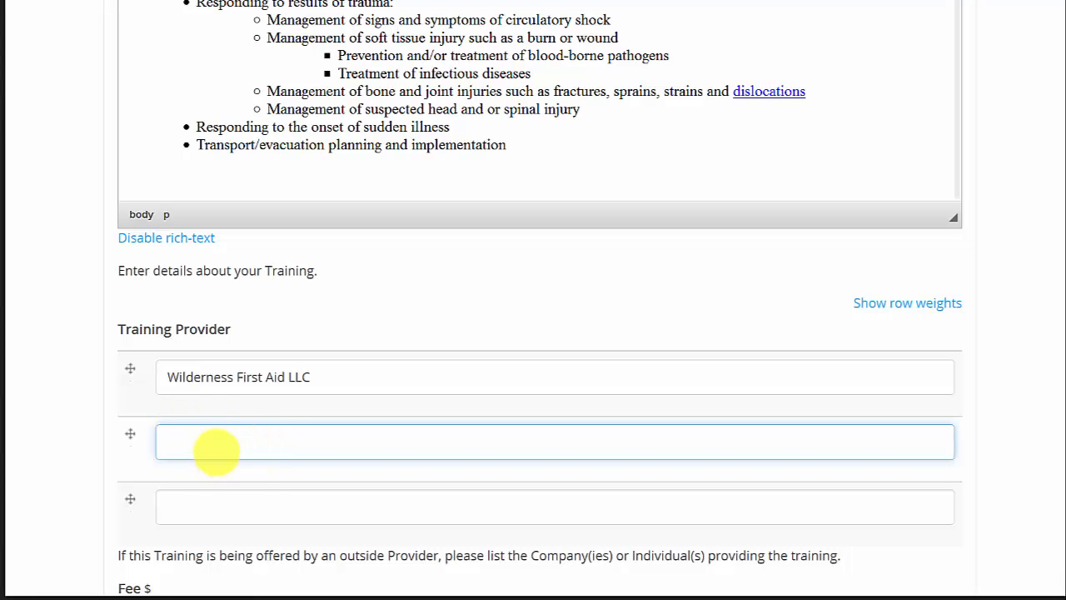
Enter a fee of 650 dollars and mark the training as sponsored.
{"action": "scroll", "coordinate": [215, 448], "scroll_direction": "down", "scroll_amount": 2}
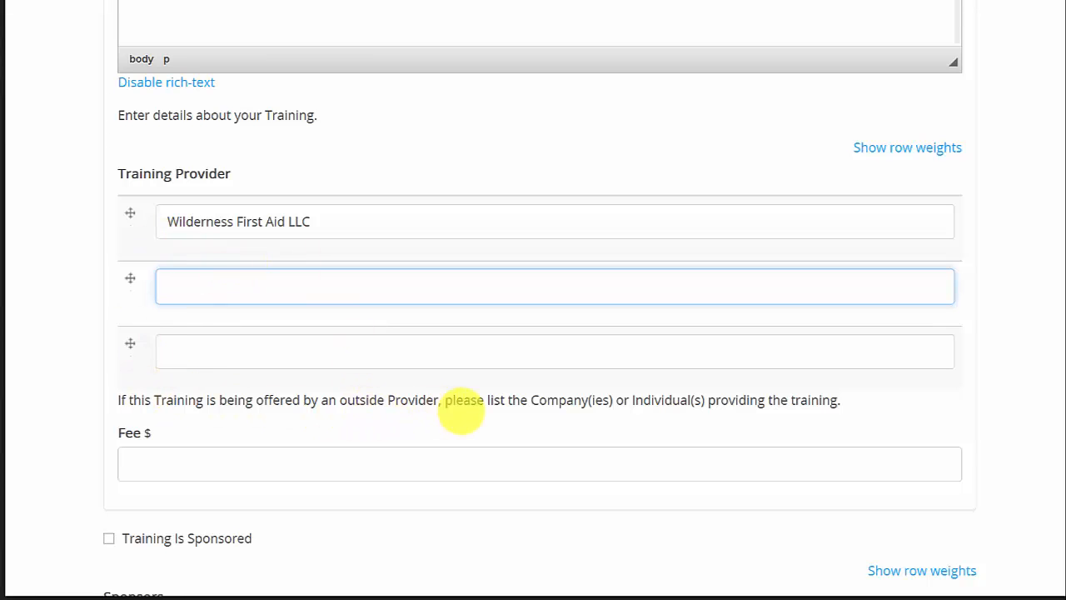
{"action": "left_click", "coordinate": [146, 461]}
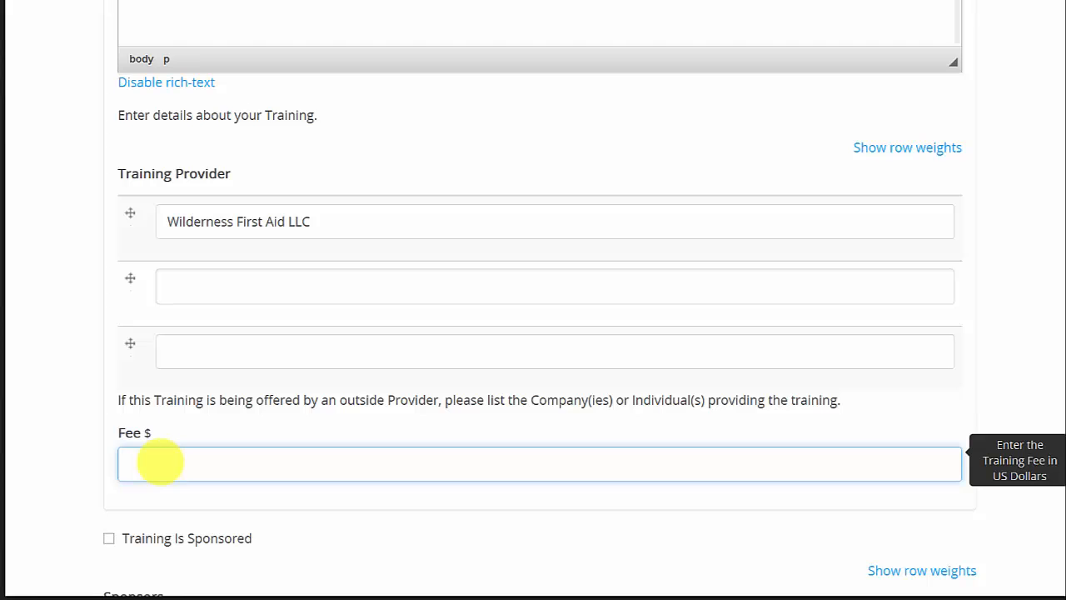
{"action": "type", "text": "650"}
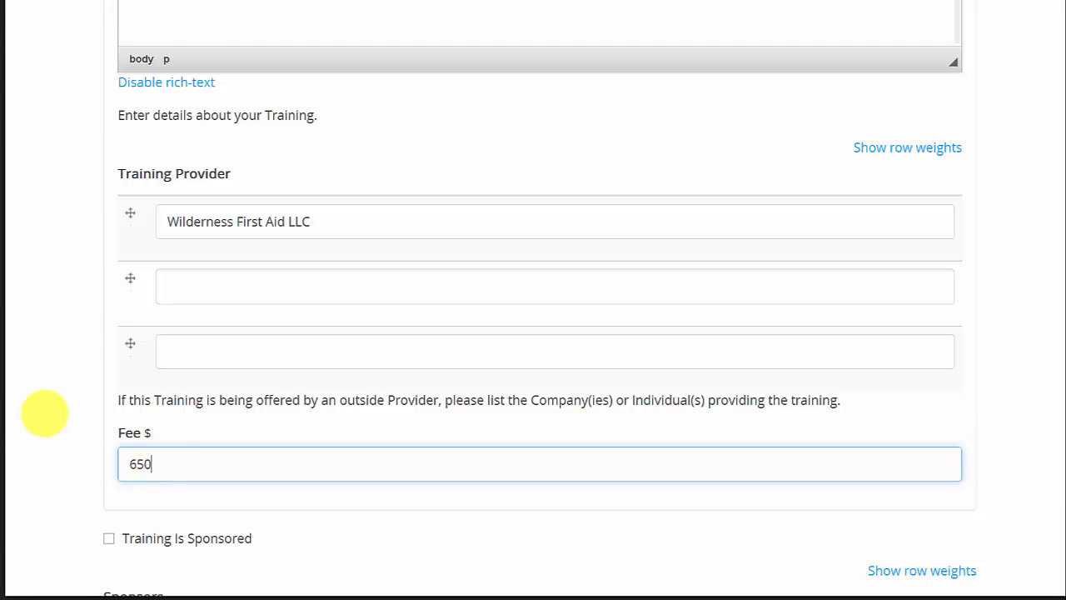
{"action": "left_click", "coordinate": [46, 408]}
{"action": "scroll", "coordinate": [46, 417], "scroll_direction": "down", "scroll_amount": 3}
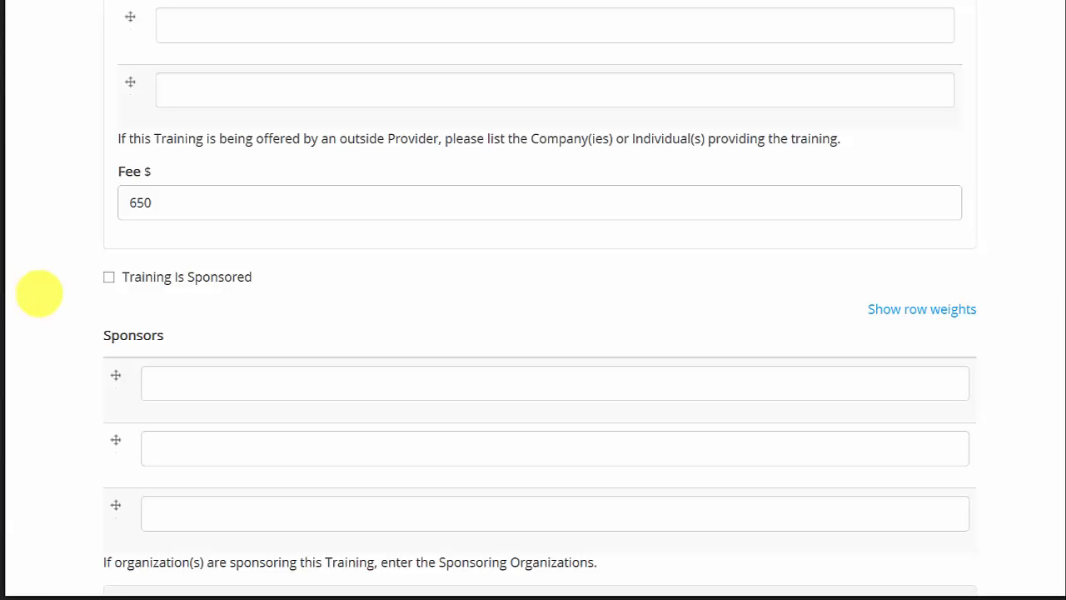
{"action": "left_click", "coordinate": [109, 278]}
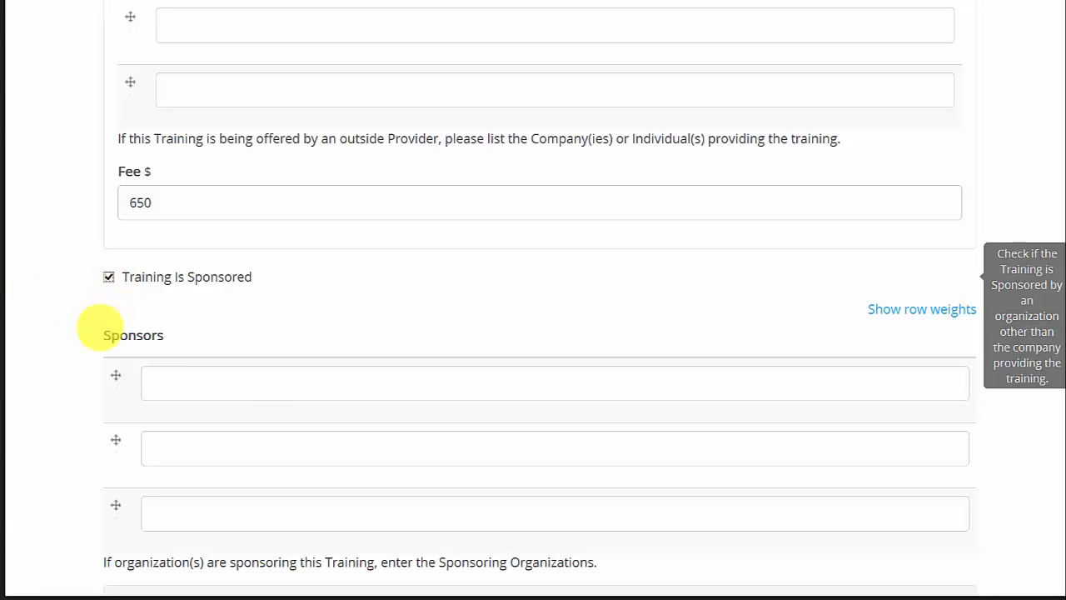
Enter Some University as the first sponsor.
{"action": "left_click", "coordinate": [194, 388]}
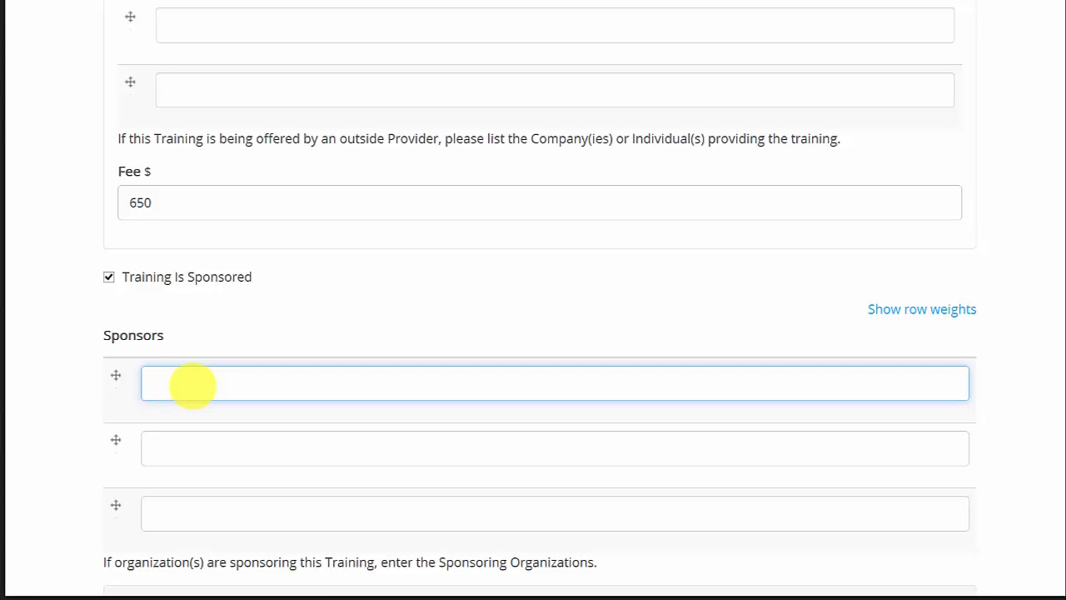
{"action": "type", "text": "Some University"}
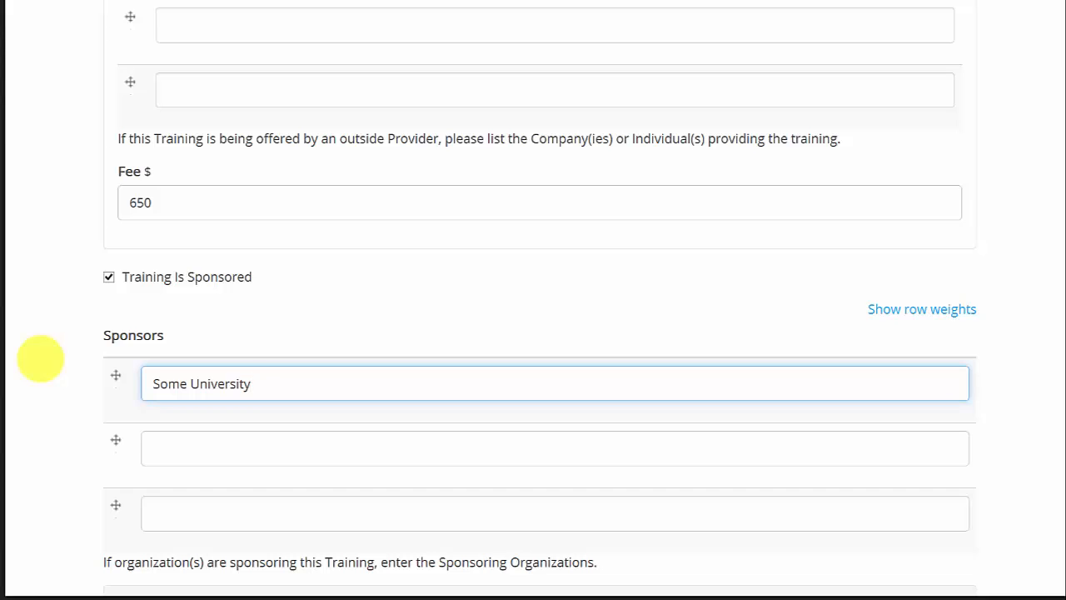
Enter Outdoor Ed LLC as the address company and fill in the sponsor's street address.
{"action": "scroll", "coordinate": [39, 358], "scroll_direction": "down", "scroll_amount": 1}
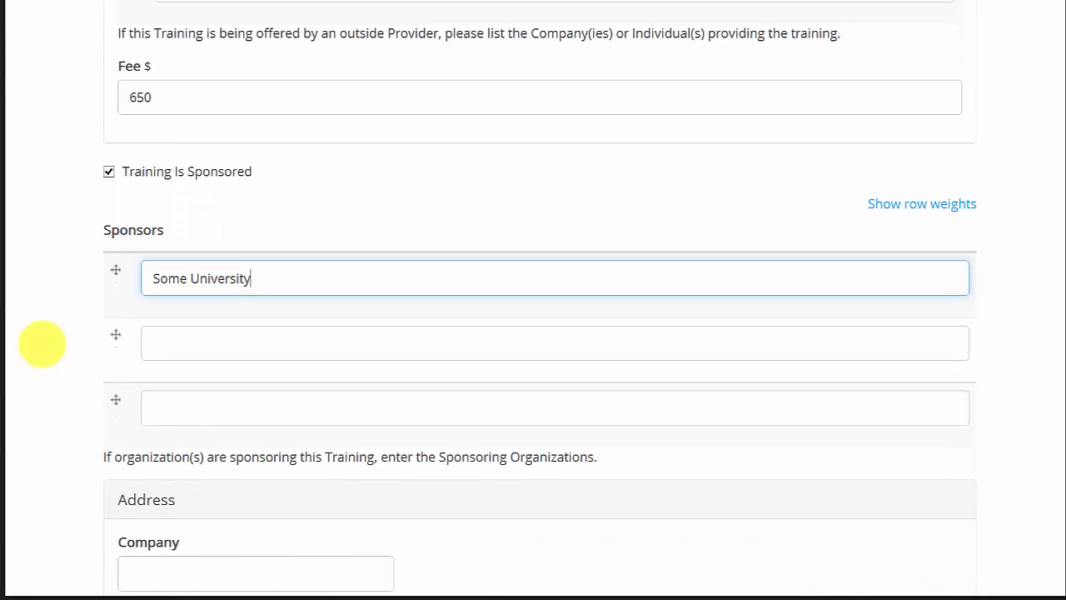
{"action": "scroll", "coordinate": [40, 334], "scroll_direction": "down", "scroll_amount": 1}
{"action": "scroll", "coordinate": [40, 333], "scroll_direction": "down", "scroll_amount": 2}
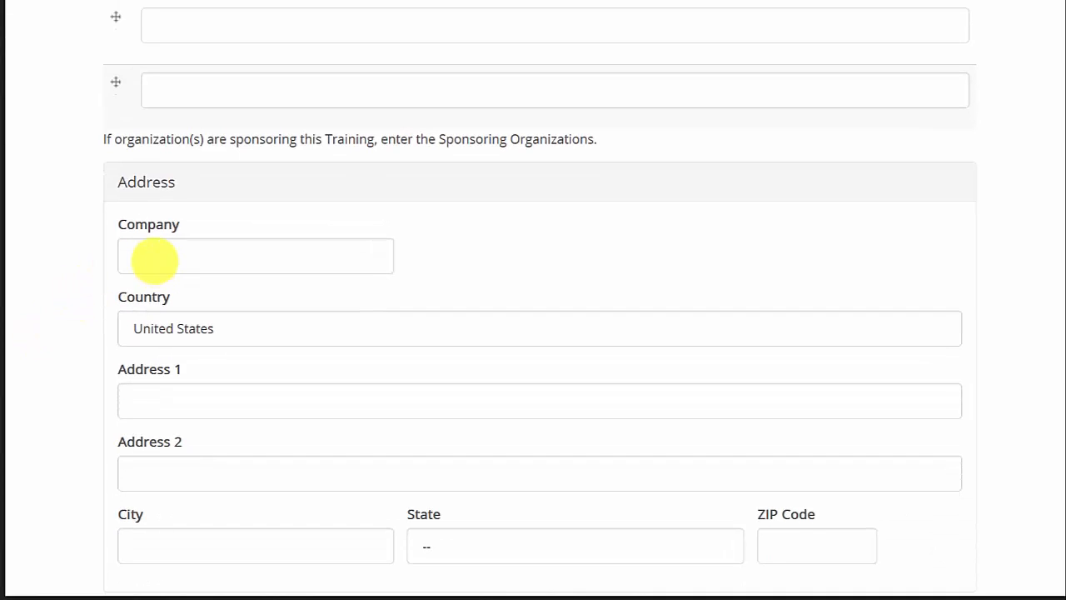
{"action": "left_click", "coordinate": [155, 258]}
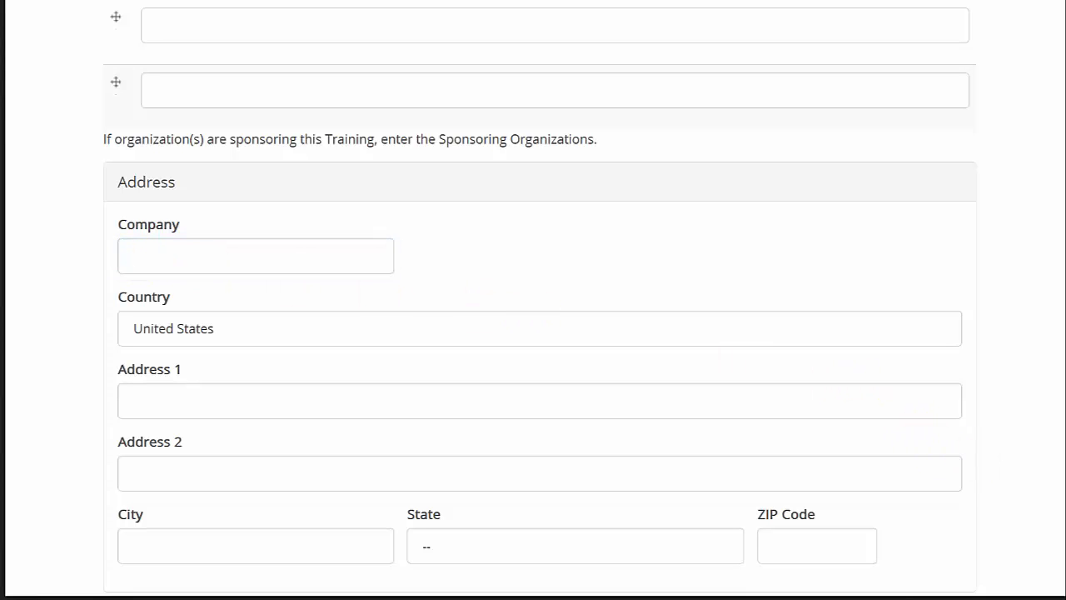
{"action": "left_click", "coordinate": [143, 260]}
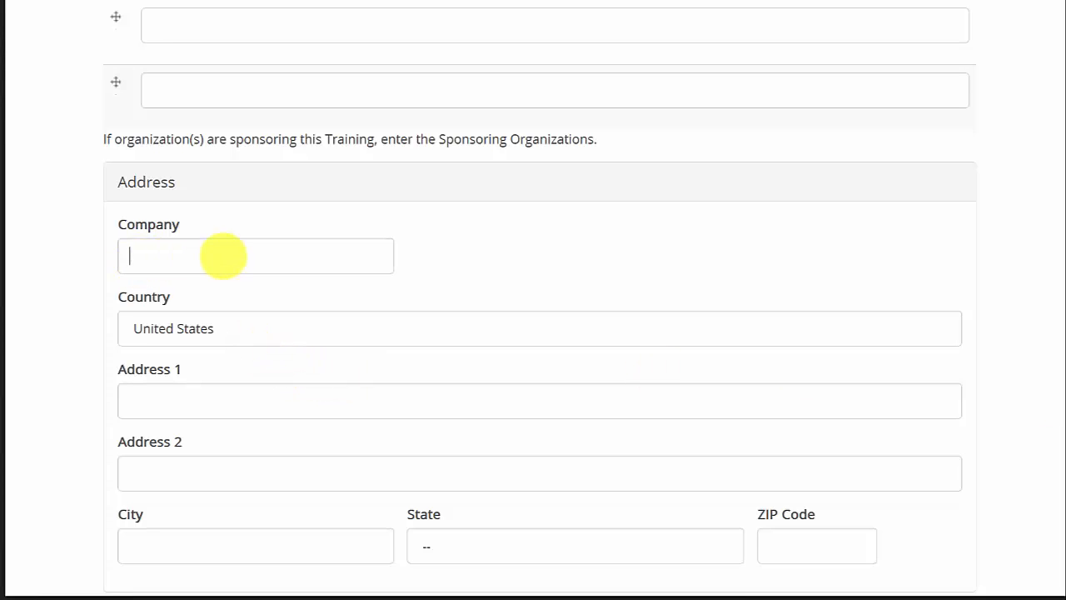
{"action": "type", "text": "Outdoor Ed LLC"}
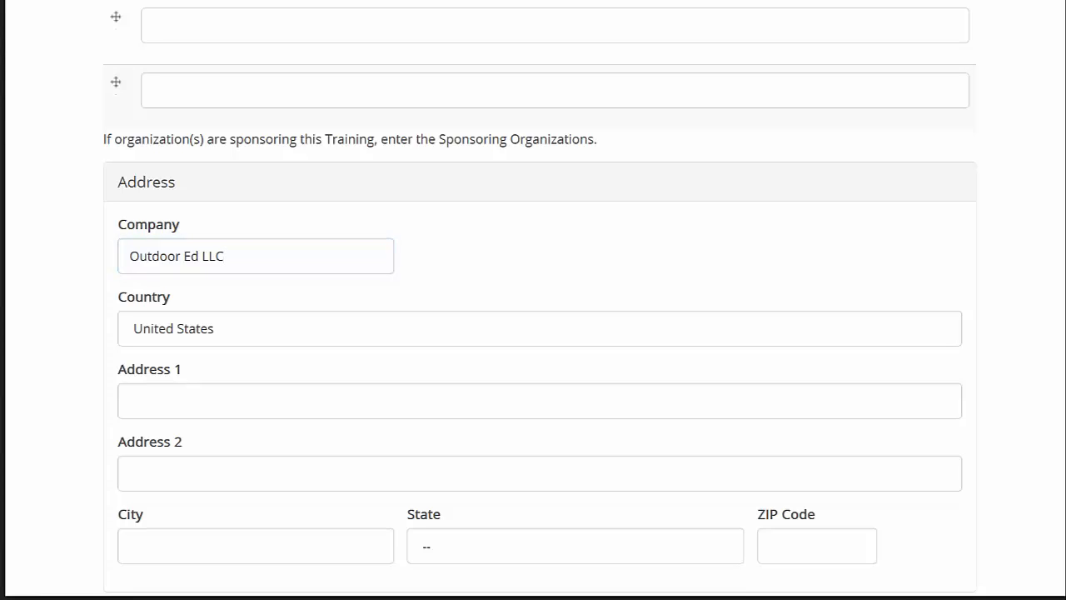
{"action": "left_click", "coordinate": [200, 404]}
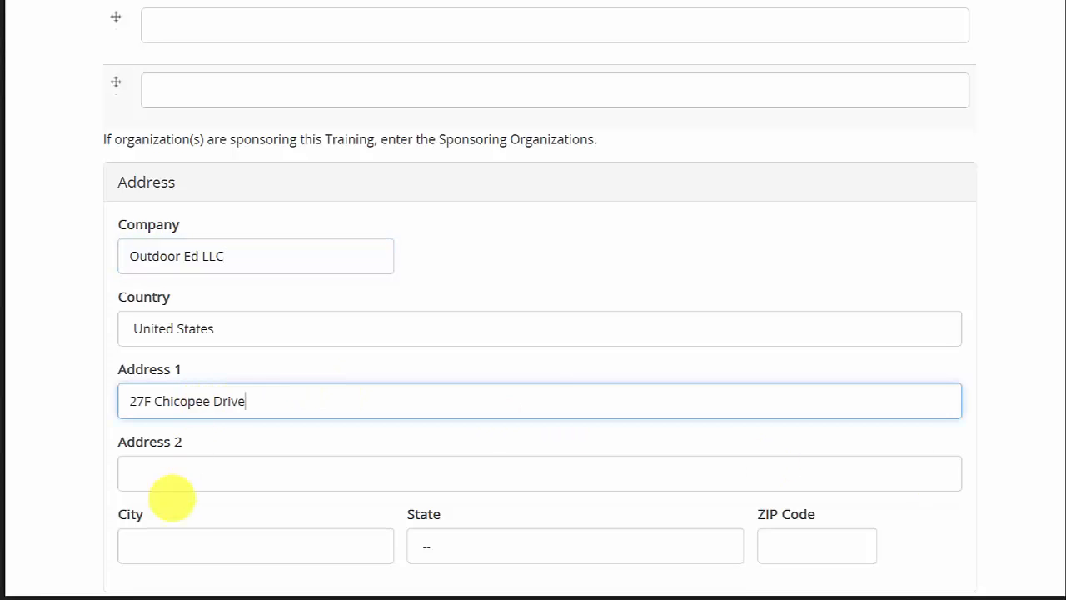
Fill in the address city, choose New Jersey as the state, and enter the ZIP code.
{"action": "left_click", "coordinate": [166, 543]}
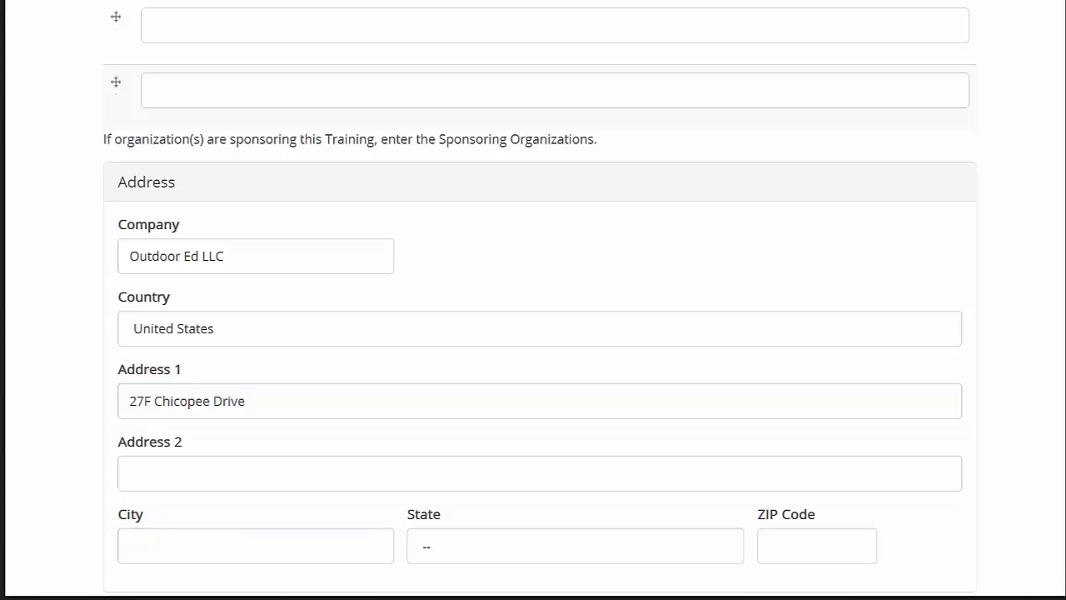
{"action": "left_click", "coordinate": [183, 545]}
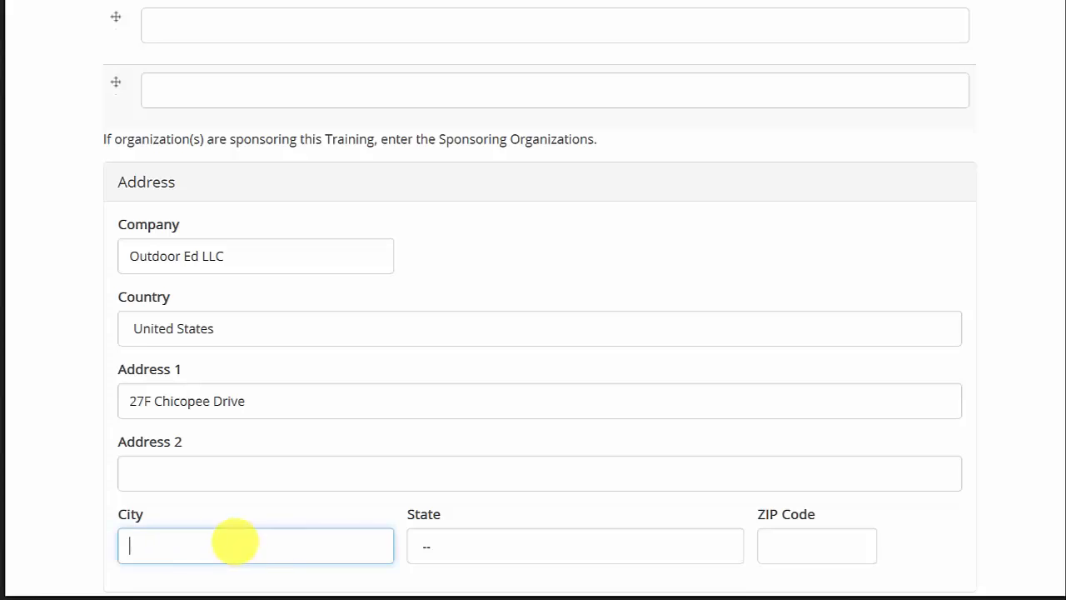
{"action": "type", "text": "Princeton"}
{"action": "left_click", "coordinate": [478, 552]}
{"action": "scroll", "coordinate": [454, 411], "scroll_direction": "down", "scroll_amount": 6}
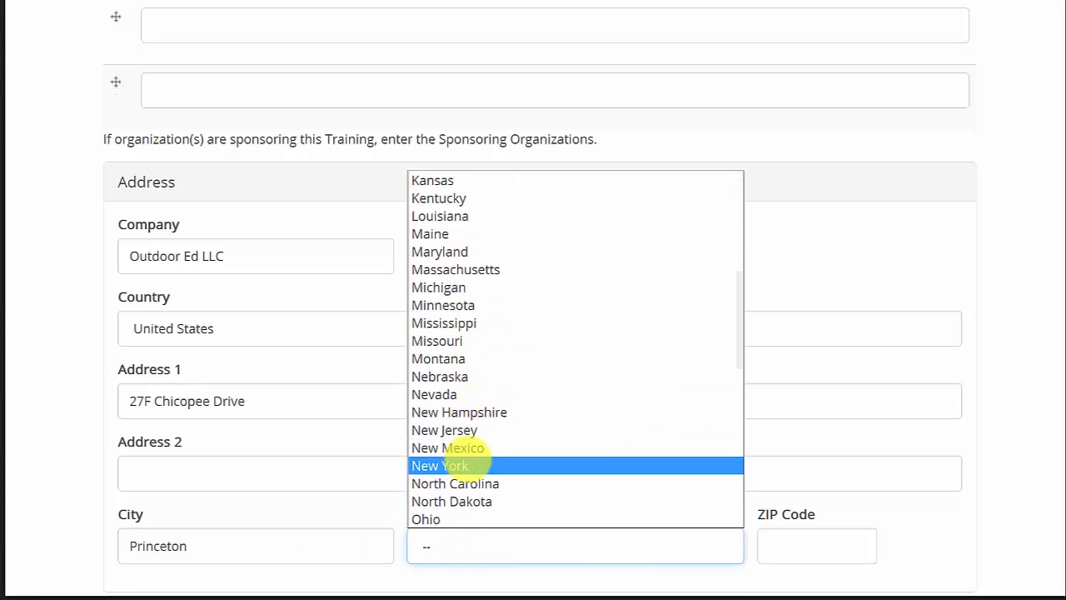
{"action": "left_click", "coordinate": [460, 430]}
{"action": "left_click", "coordinate": [816, 548]}
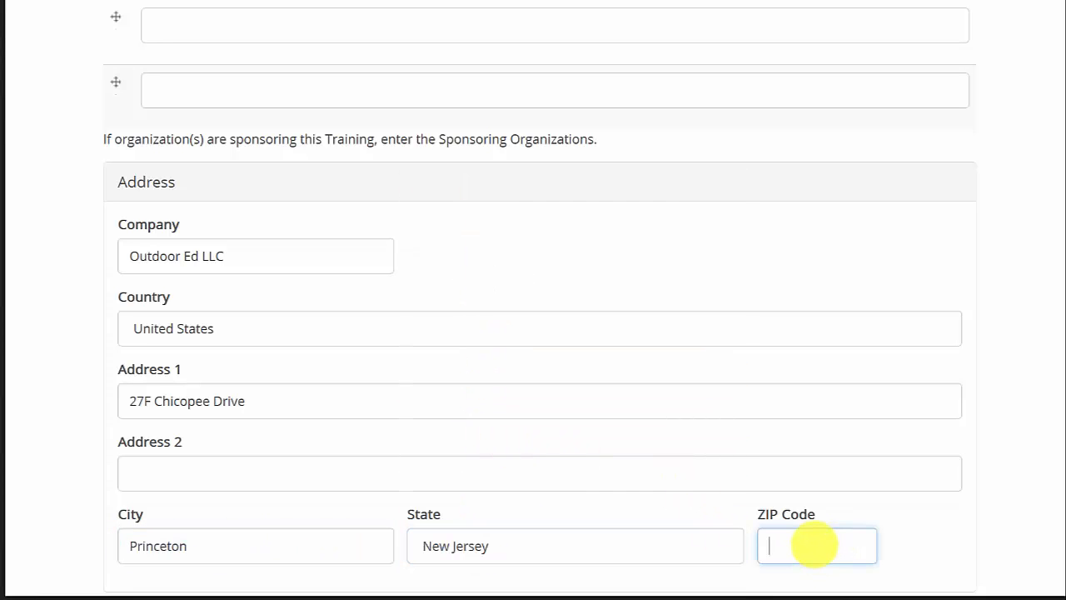
{"action": "type", "text": "08540"}
{"action": "scroll", "coordinate": [476, 131], "scroll_direction": "down", "scroll_amount": 5}
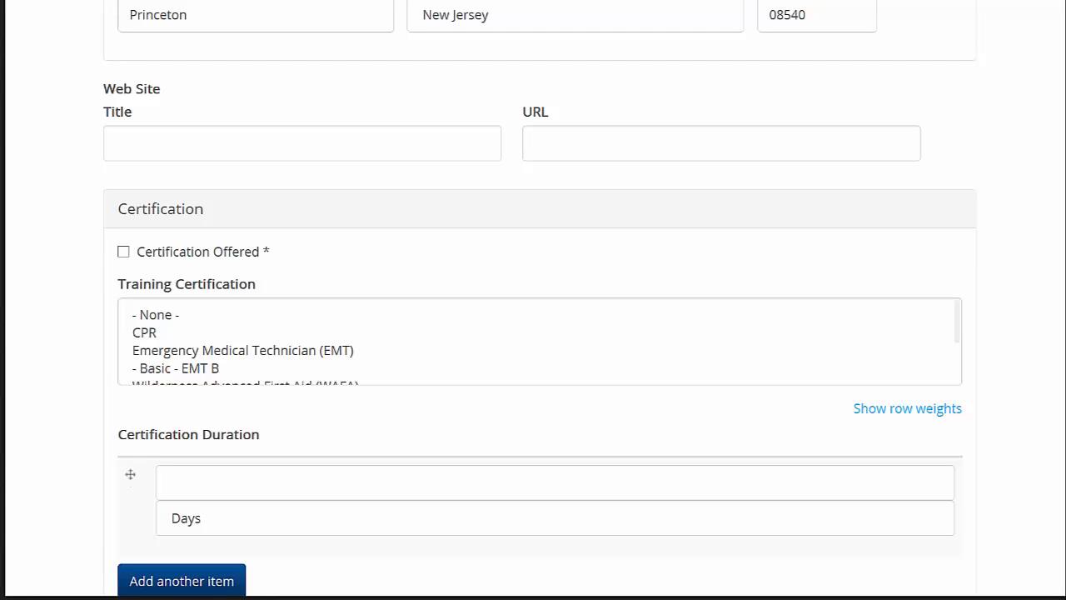
{"action": "left_click", "coordinate": [126, 144]}
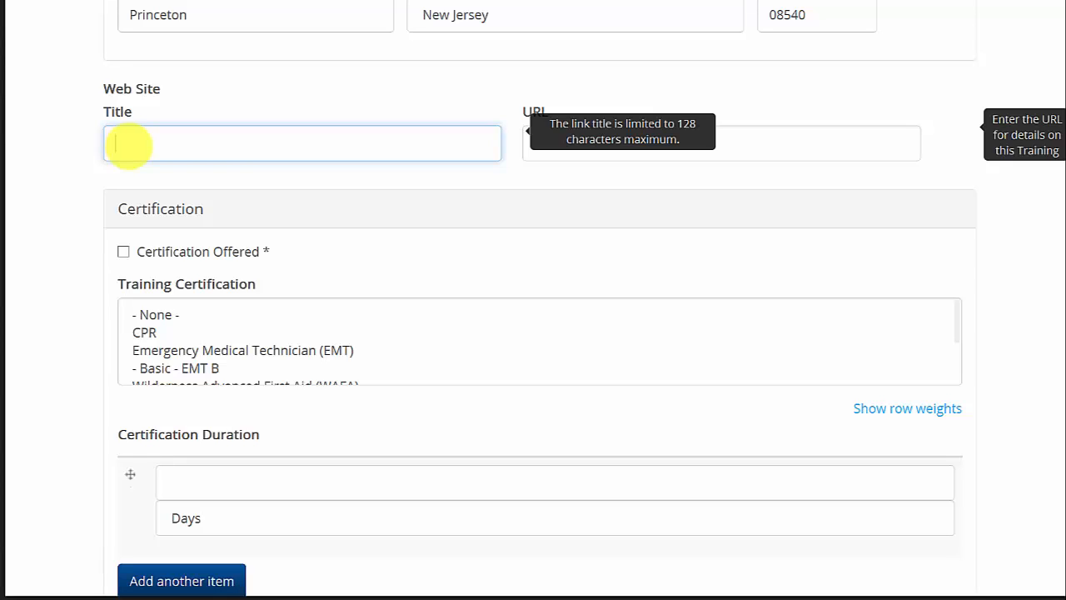
{"action": "type", "text": "Training Site"}
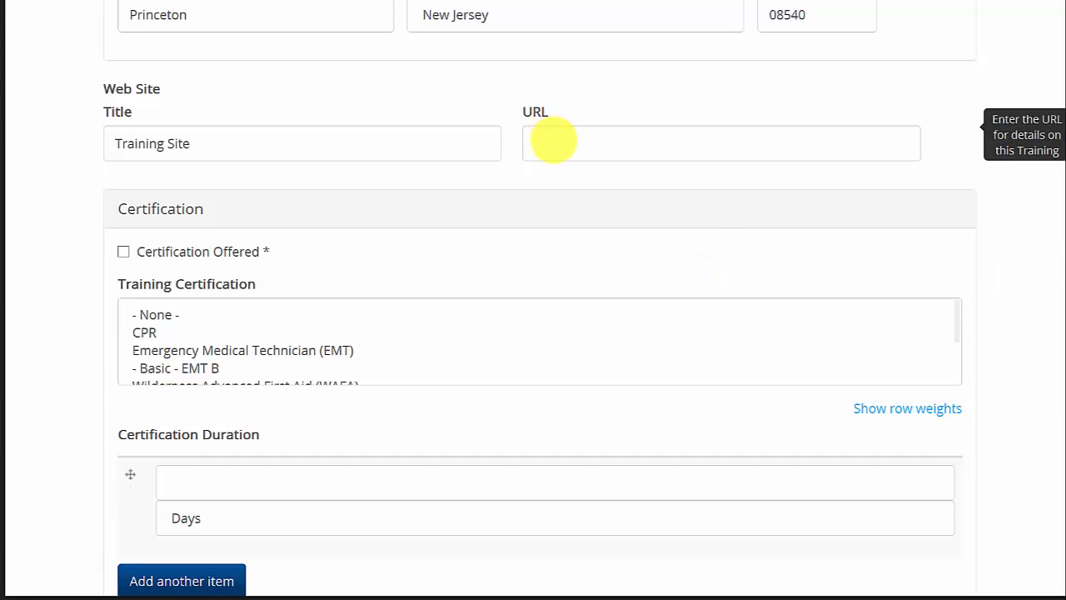
{"action": "left_click", "coordinate": [556, 140]}
{"action": "type", "text": "http://www.outdoored.com"}
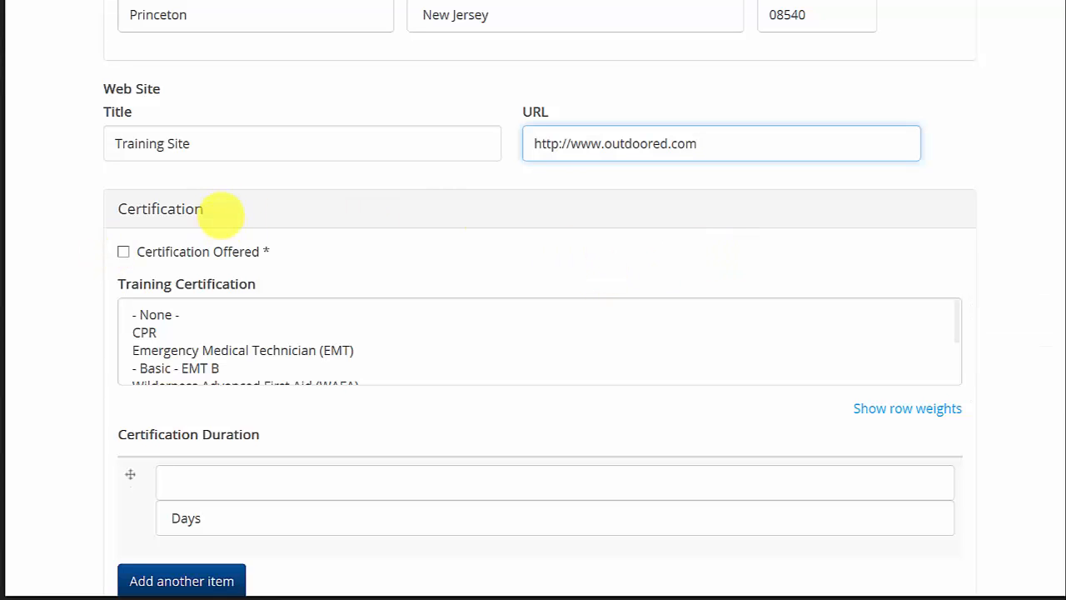
Mark certification as offered and select Wilderness First Responder (WFR) as the training certification.
{"action": "scroll", "coordinate": [63, 247], "scroll_direction": "down", "scroll_amount": 1}
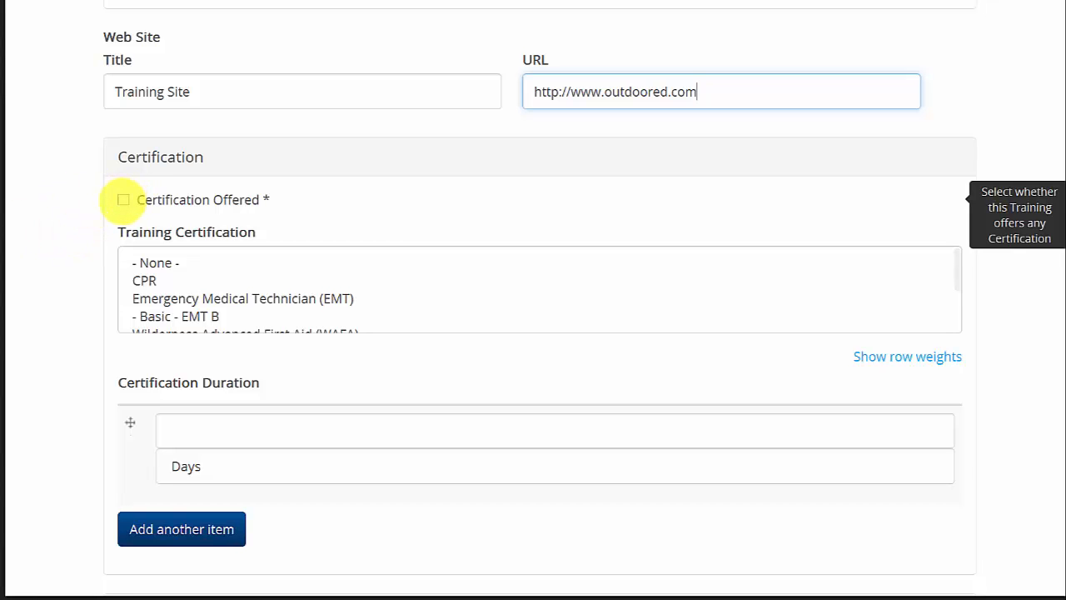
{"action": "left_click", "coordinate": [123, 200]}
{"action": "scroll", "coordinate": [43, 219], "scroll_direction": "down", "scroll_amount": 1}
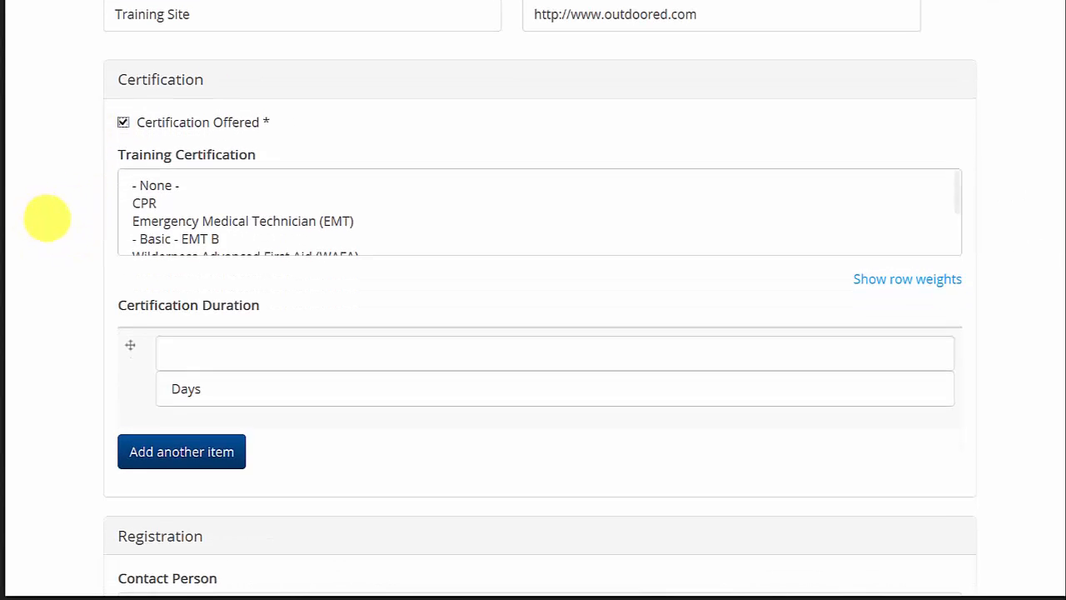
{"action": "left_click", "coordinate": [940, 190]}
{"action": "scroll", "coordinate": [958, 202], "scroll_direction": "down", "scroll_amount": 1}
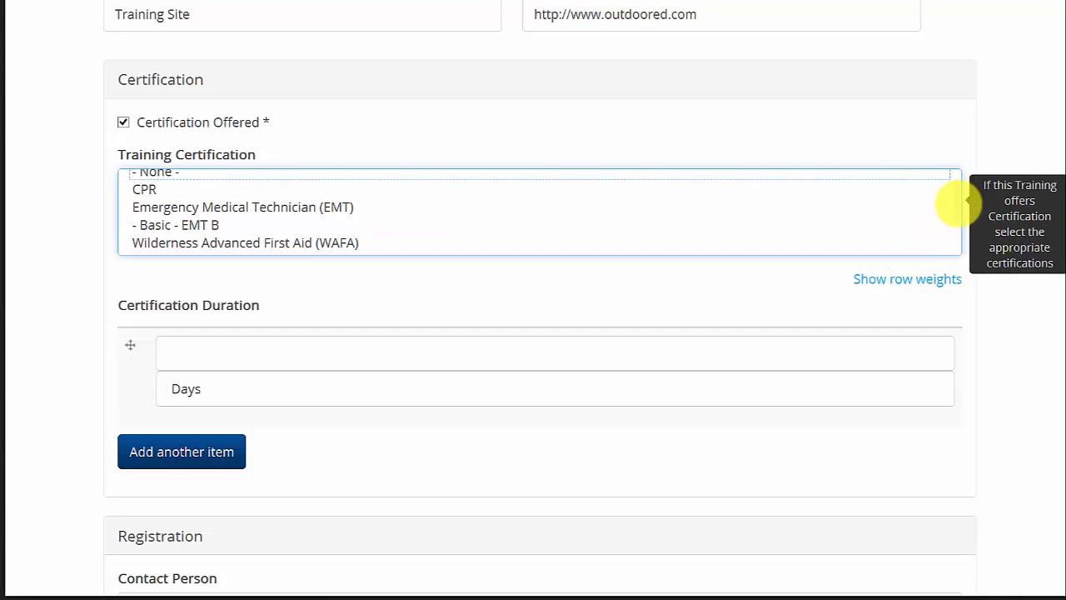
{"action": "scroll", "coordinate": [958, 203], "scroll_direction": "down", "scroll_amount": 2}
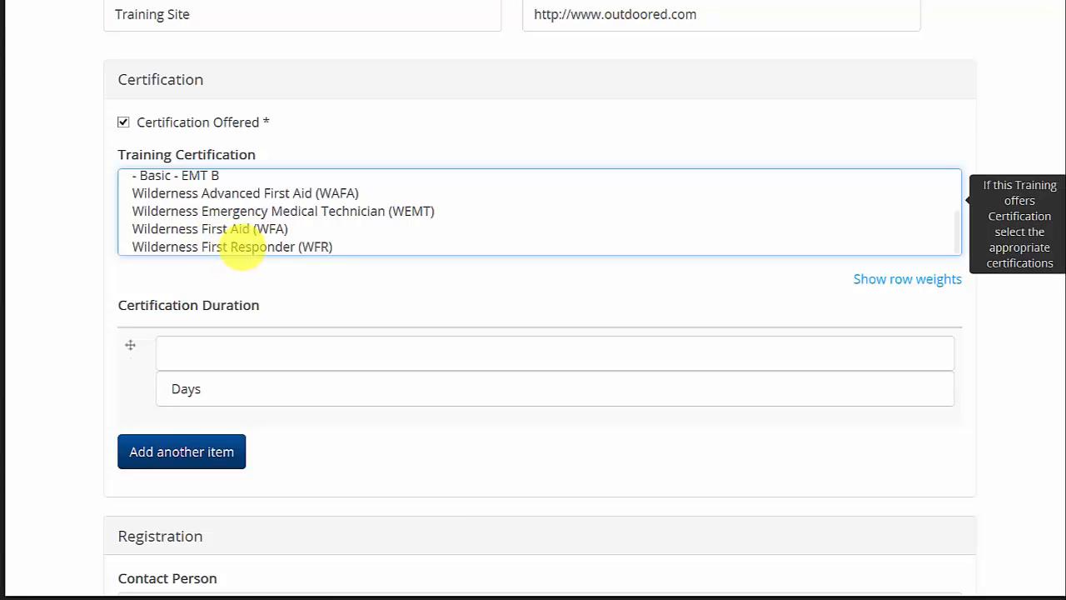
{"action": "left_click", "coordinate": [244, 247]}
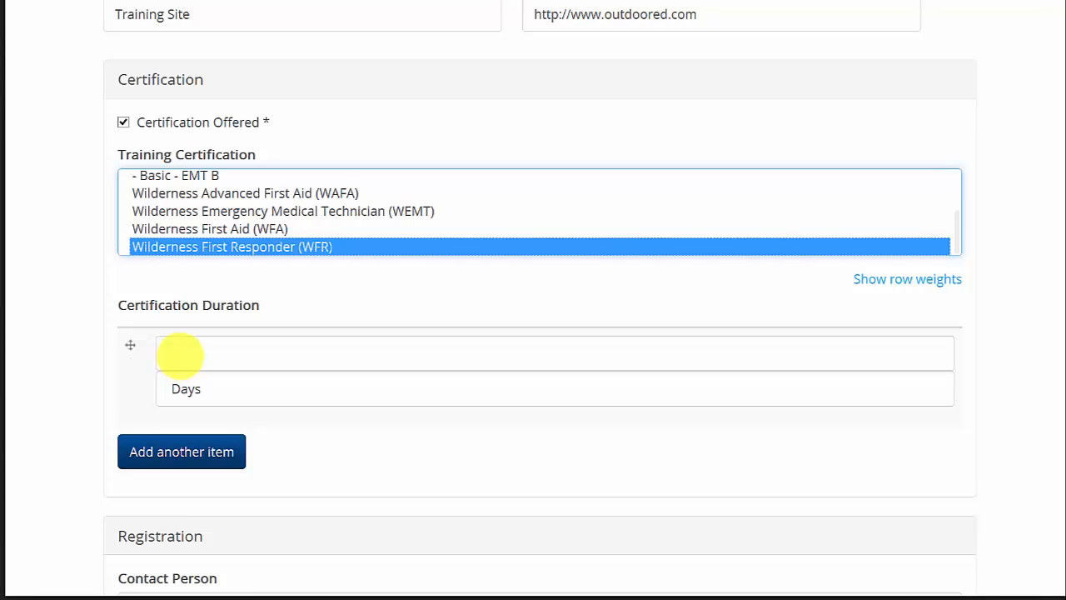
Set the certification duration to 3 Years.
{"action": "left_click", "coordinate": [179, 355]}
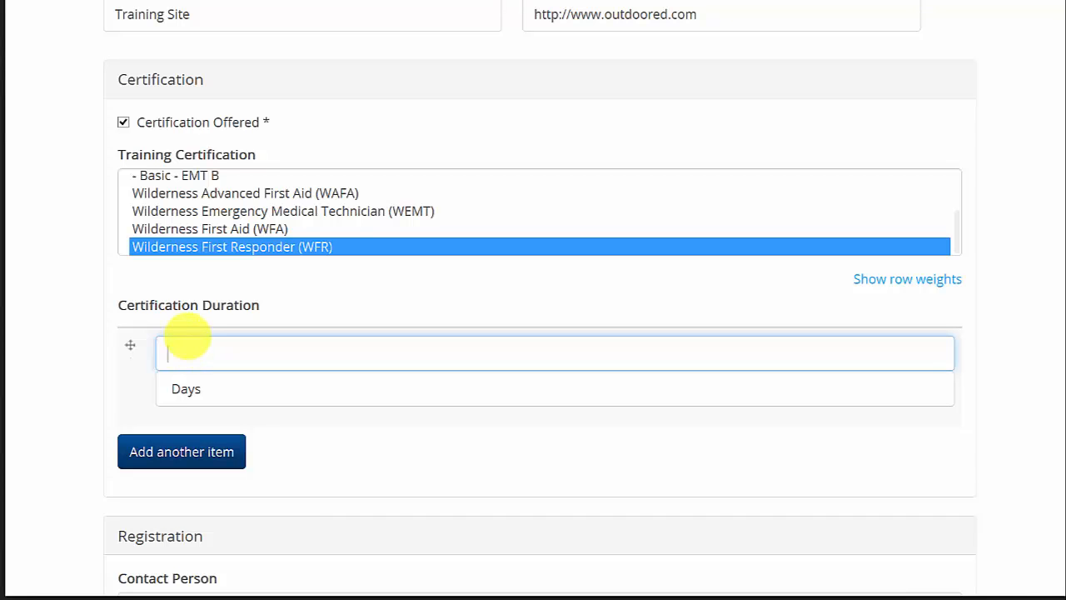
{"action": "scroll", "coordinate": [119, 338], "scroll_direction": "down", "scroll_amount": 1}
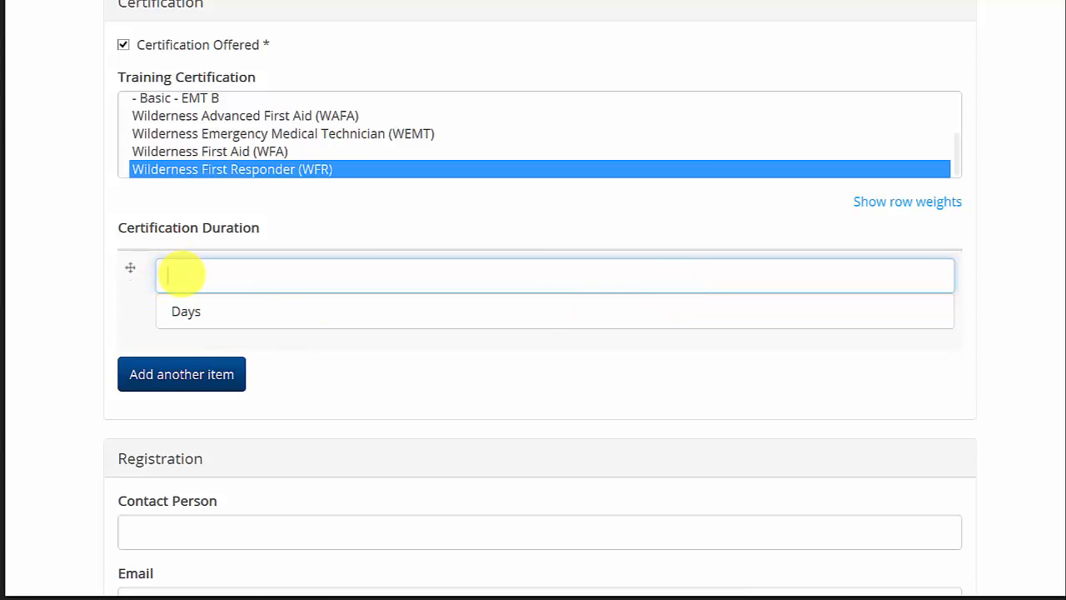
{"action": "type", "text": "3"}
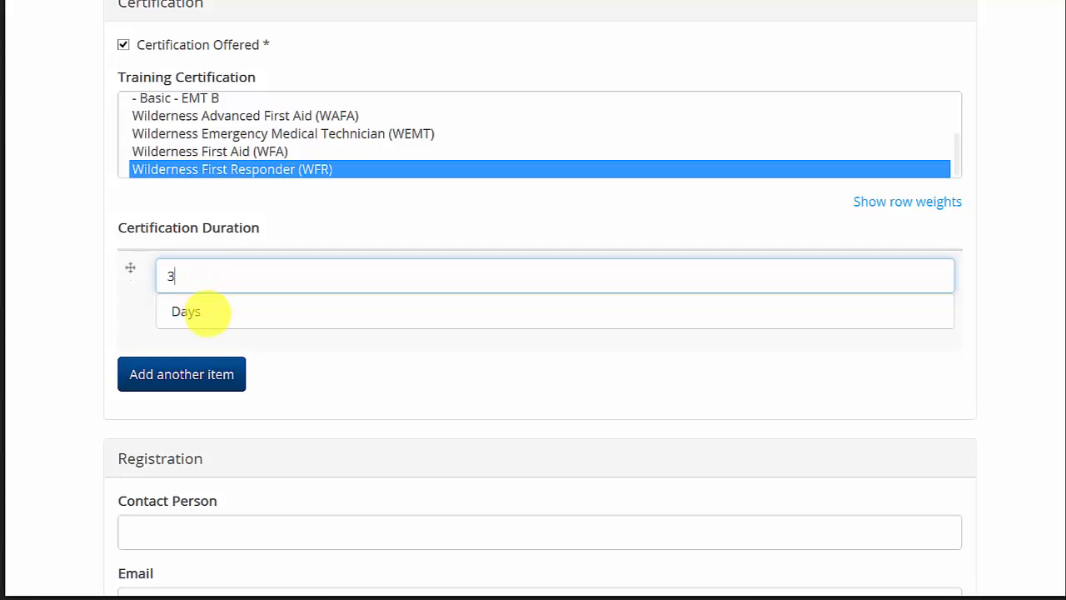
{"action": "left_click", "coordinate": [209, 310]}
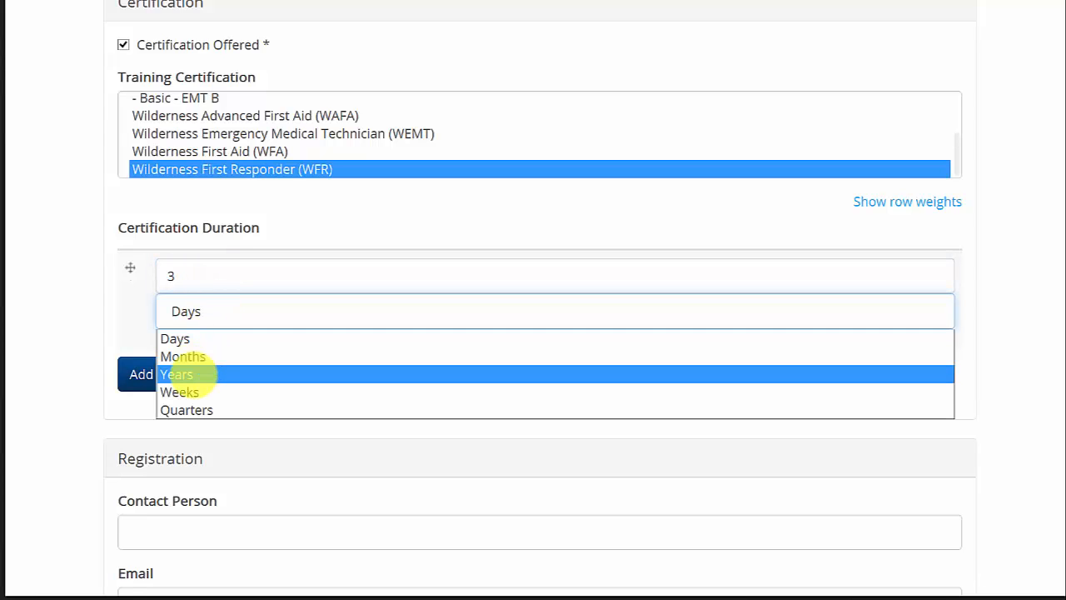
{"action": "left_click", "coordinate": [209, 374]}
Enter the registration contact person's name and paste their e-mail address.
{"action": "scroll", "coordinate": [68, 283], "scroll_direction": "down", "scroll_amount": 2}
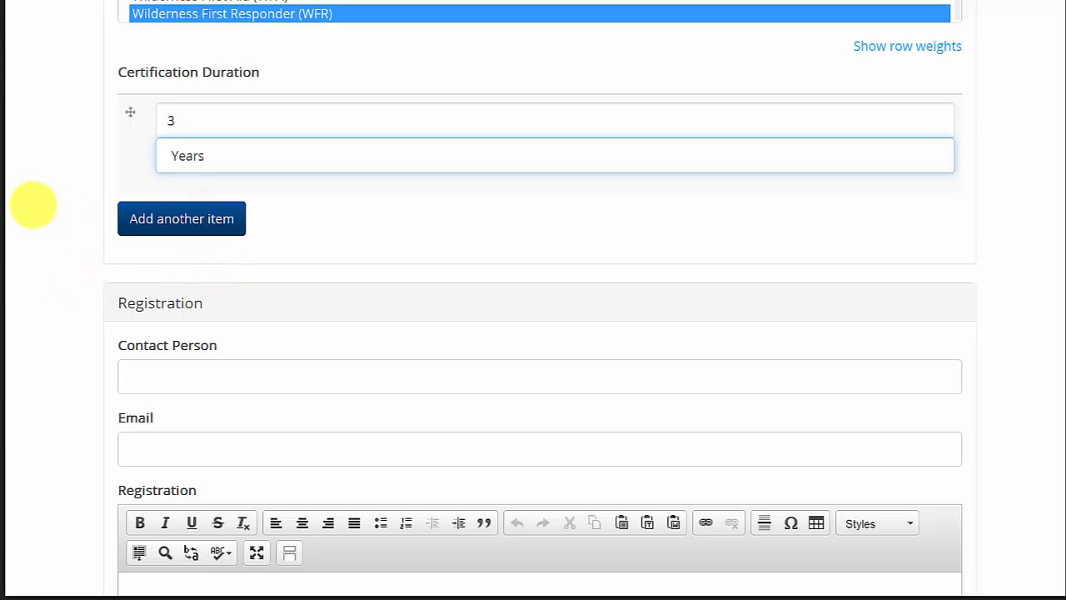
{"action": "scroll", "coordinate": [33, 204], "scroll_direction": "down", "scroll_amount": 2}
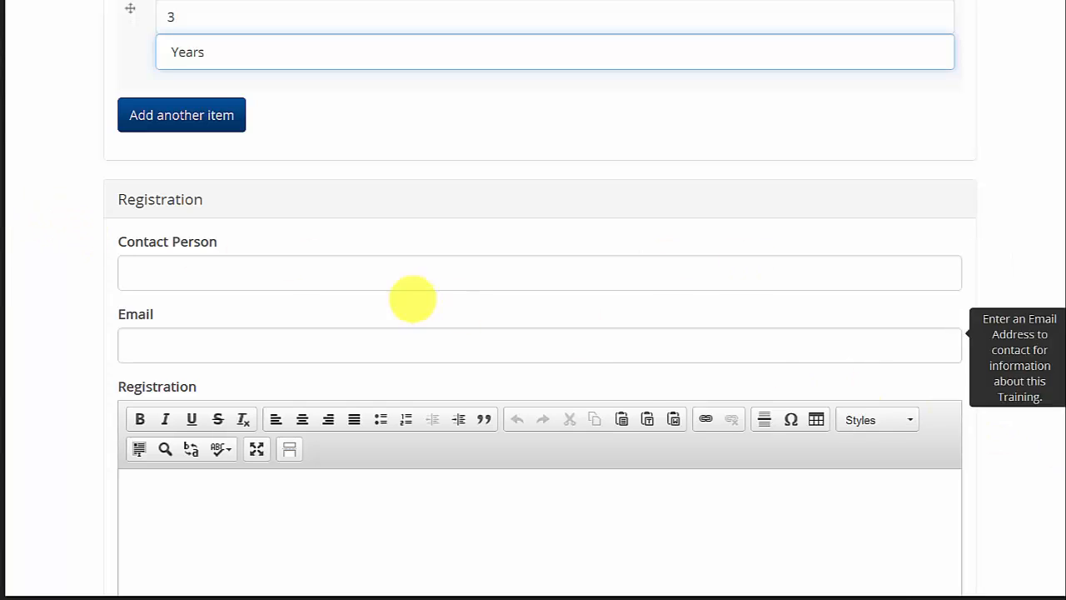
{"action": "left_click", "coordinate": [200, 275]}
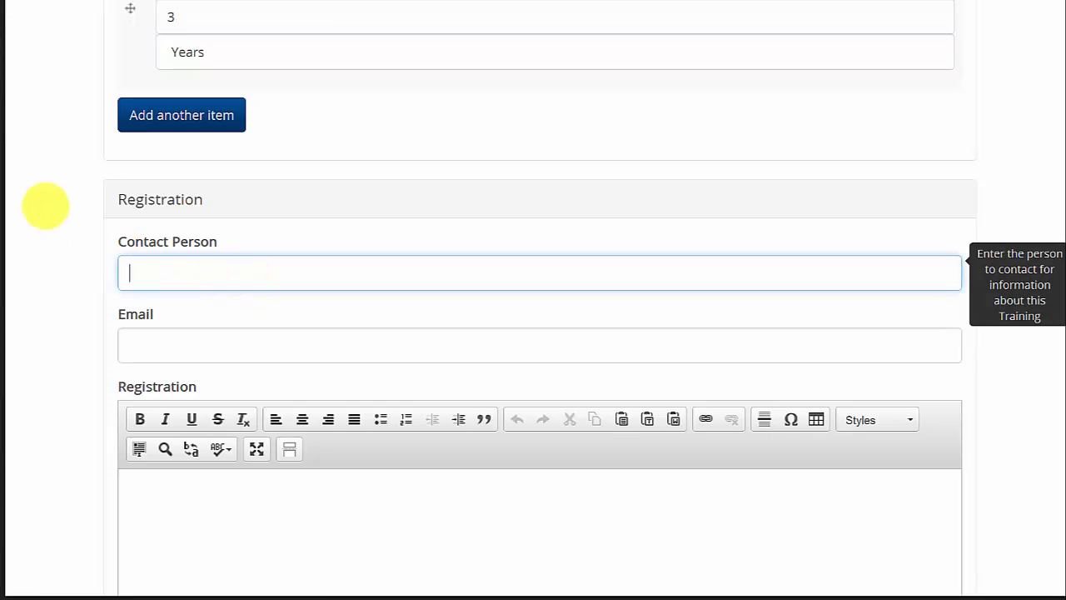
{"action": "scroll", "coordinate": [45, 205], "scroll_direction": "down", "scroll_amount": 2}
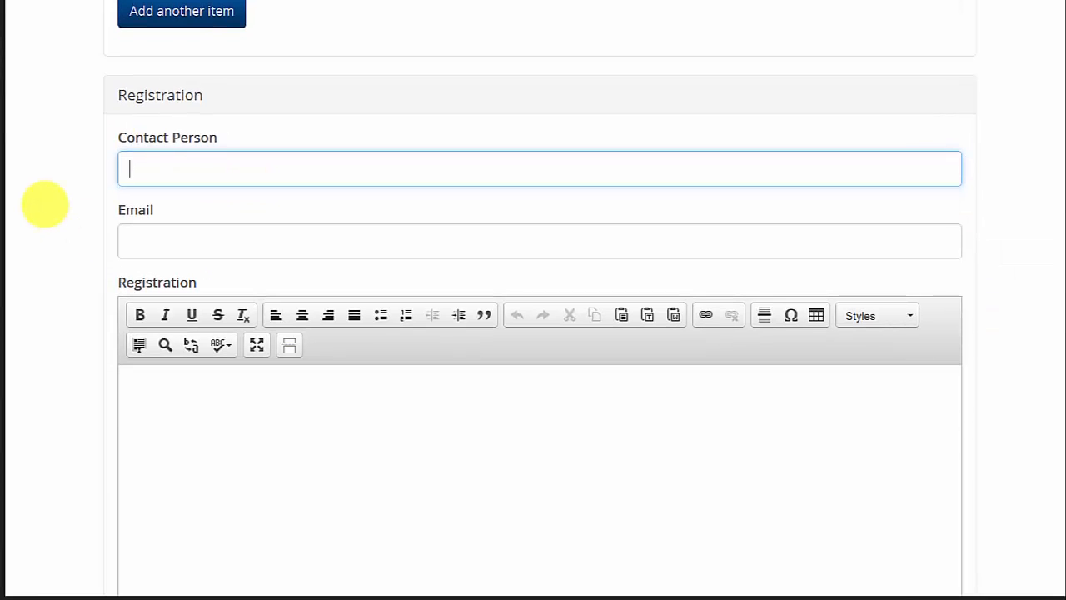
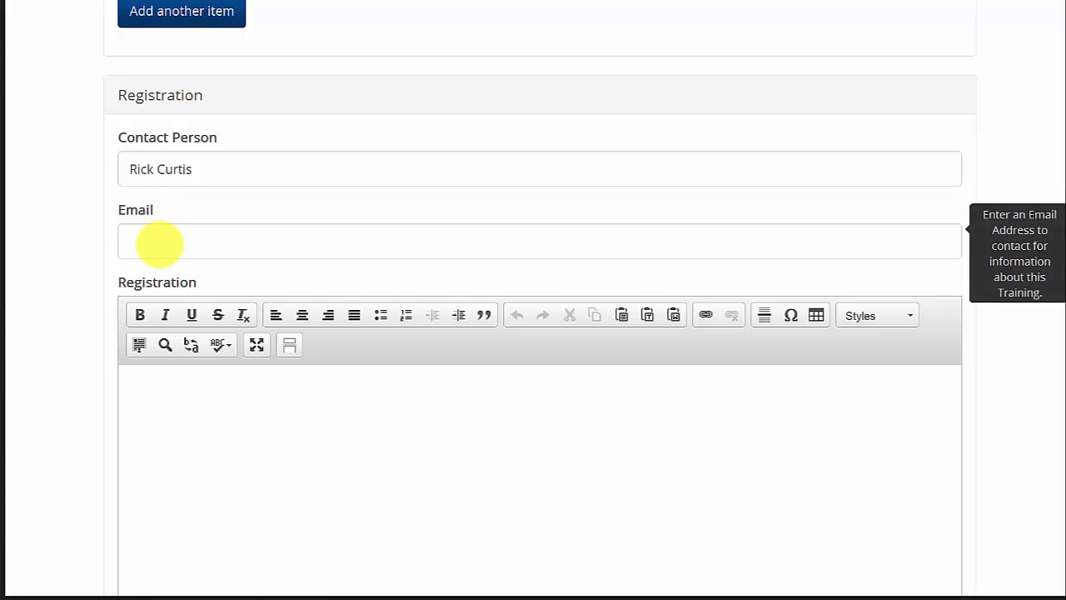
{"action": "left_click", "coordinate": [167, 241]}
{"action": "key", "text": "ctrl+v"}
{"action": "key", "text": "Tab"}
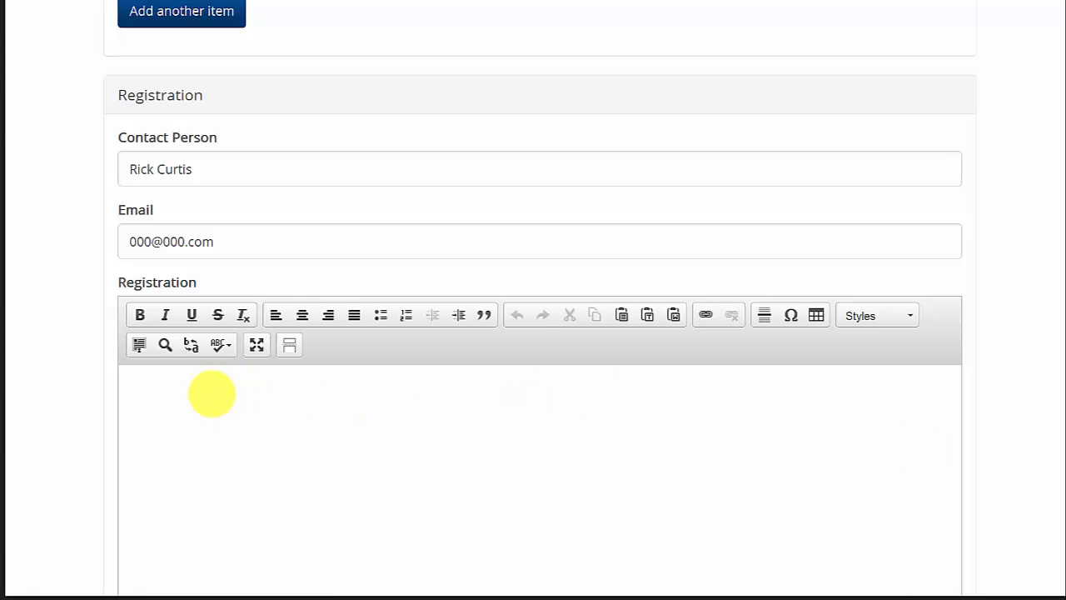
Paste "To register go to our Web site" into the Registration editor.
{"action": "left_click", "coordinate": [217, 391]}
{"action": "type", "text": "To register go to our Web site"}
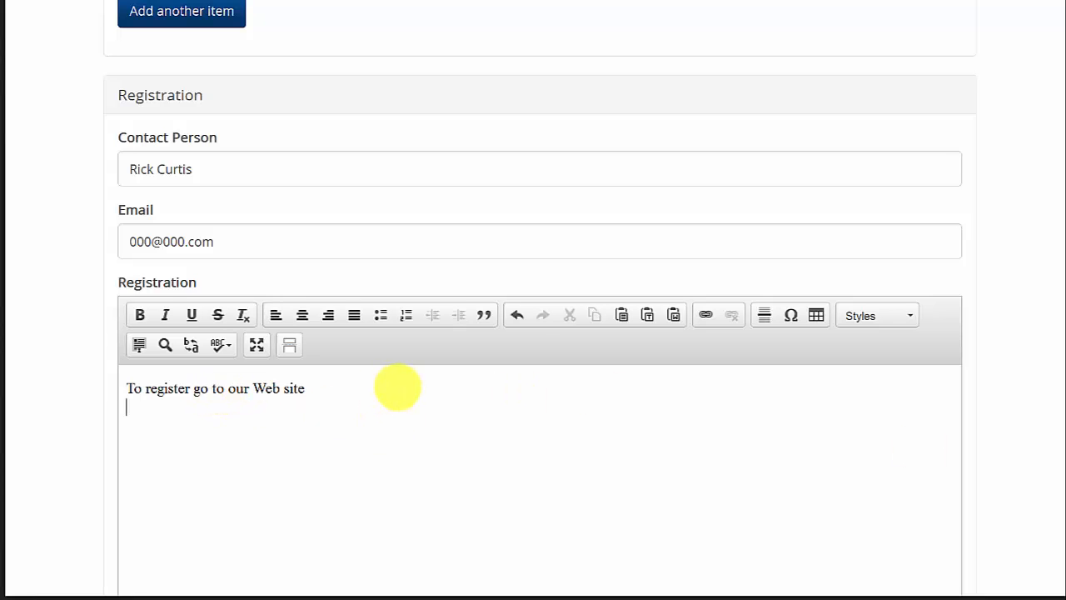
{"action": "scroll", "coordinate": [395, 386], "scroll_direction": "down", "scroll_amount": 4}
{"action": "scroll", "coordinate": [285, 236], "scroll_direction": "down", "scroll_amount": 3}
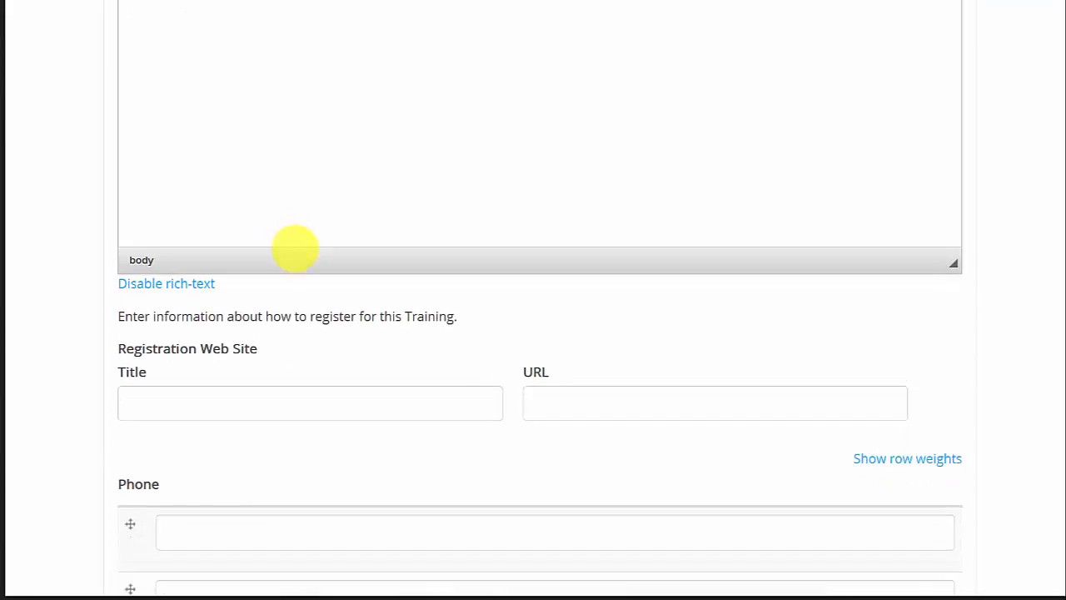
{"action": "left_click", "coordinate": [173, 357]}
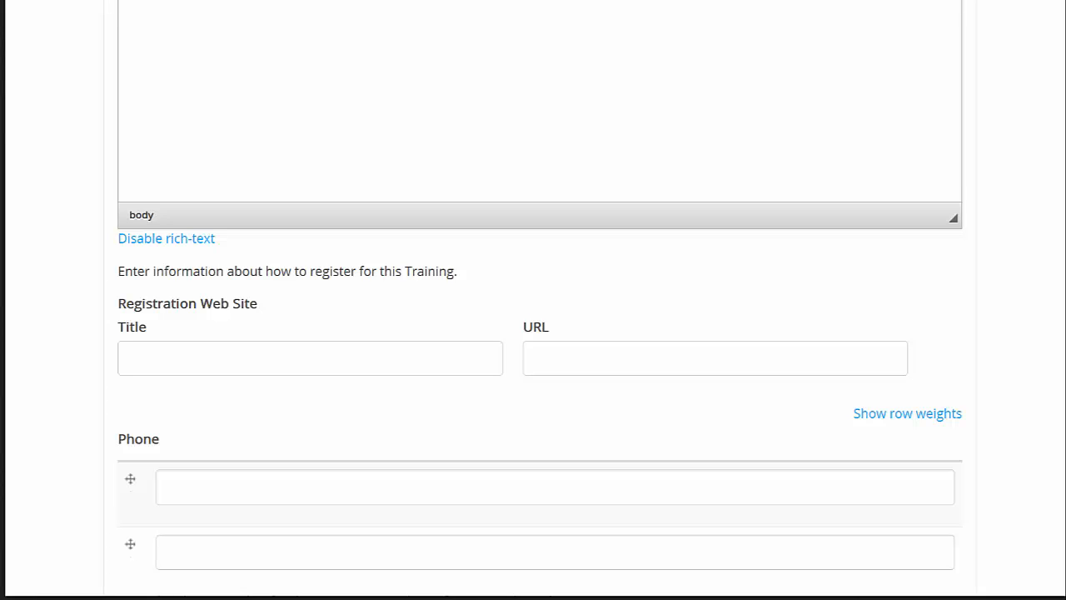
{"action": "left_click", "coordinate": [157, 360]}
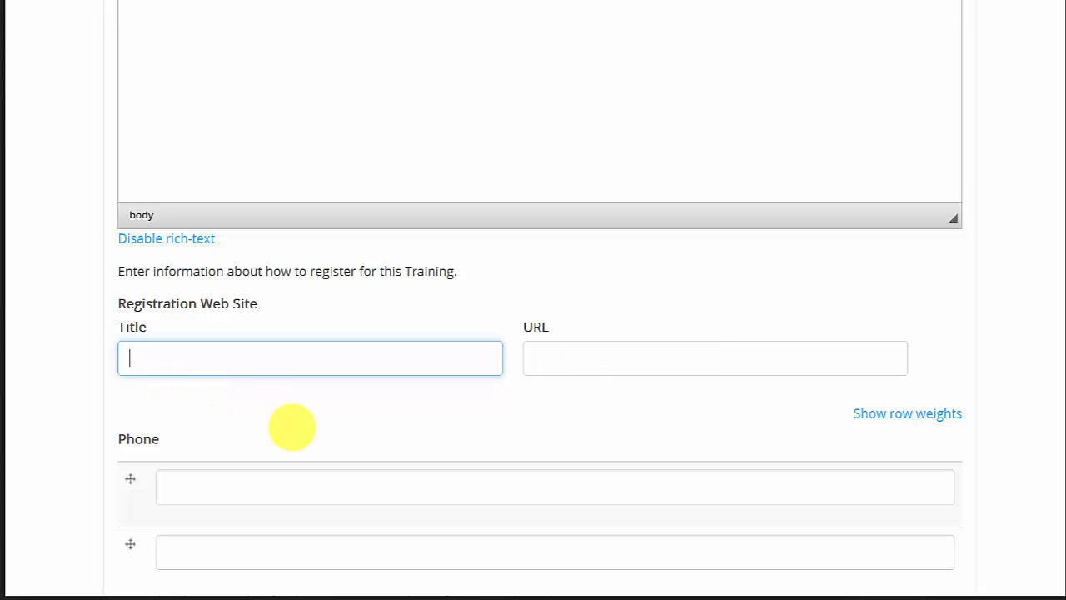
{"action": "type", "text": "First Aid Course Registration"}
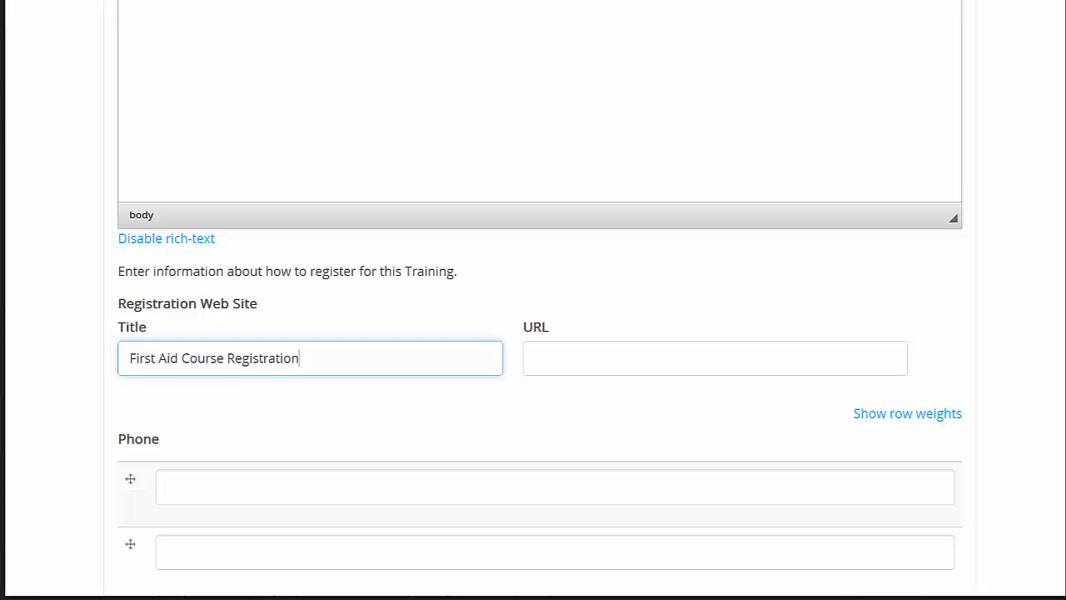
{"action": "key", "text": "alt+Tab"}
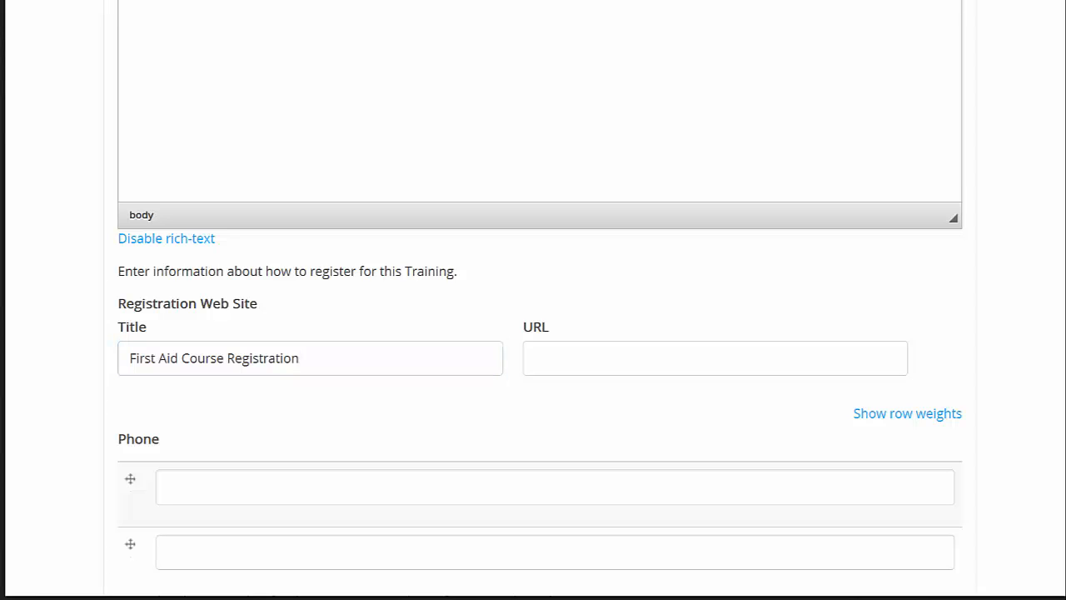
{"action": "left_click", "coordinate": [599, 359]}
{"action": "type", "text": "http://www.outdoored.com"}
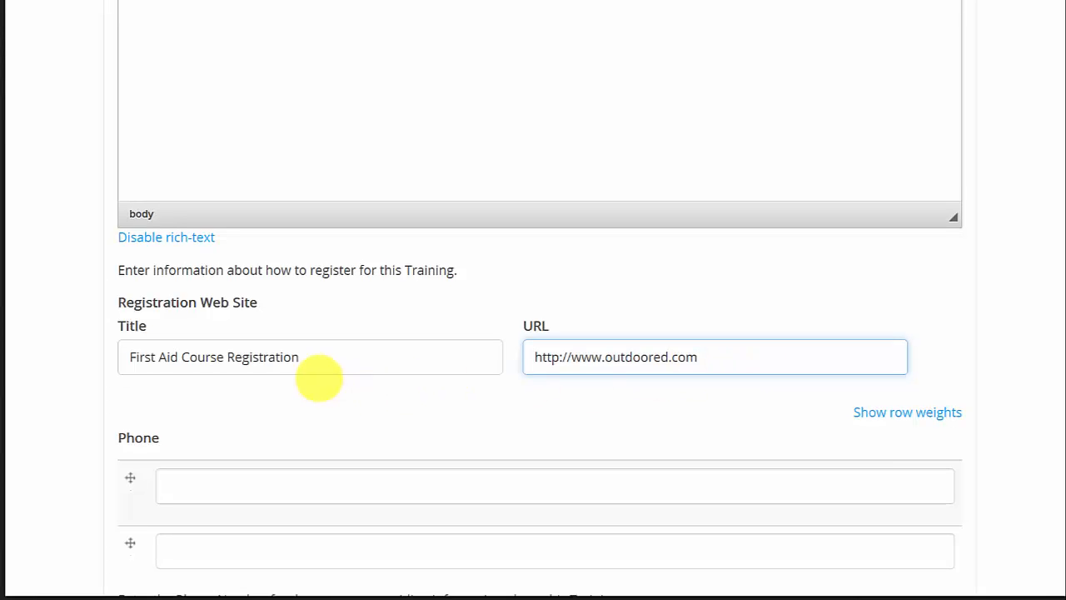
Enter the company's phone number in the registration Phone field and paste the same number into Fax.
{"action": "scroll", "coordinate": [317, 376], "scroll_direction": "down", "scroll_amount": 2}
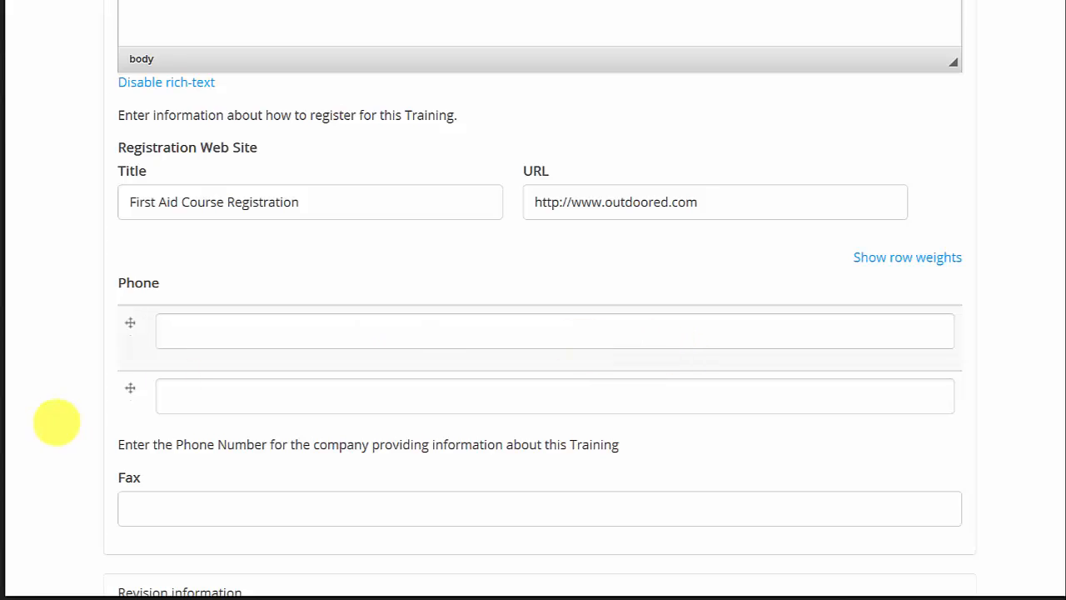
{"action": "left_click", "coordinate": [219, 333]}
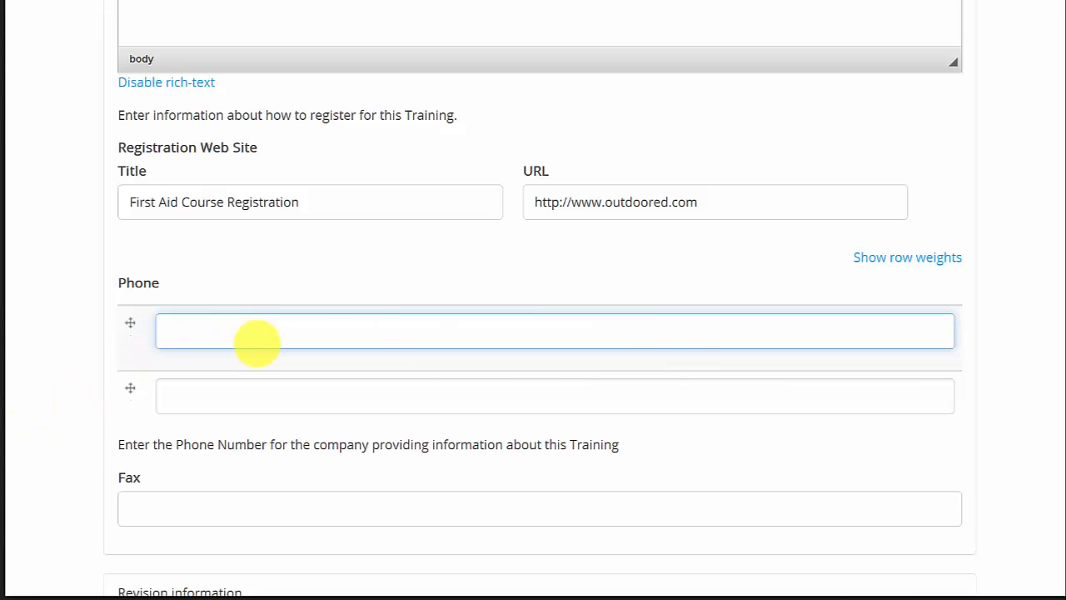
{"action": "type", "text": "609-555-1212"}
{"action": "scroll", "coordinate": [357, 346], "scroll_direction": "down", "scroll_amount": 3}
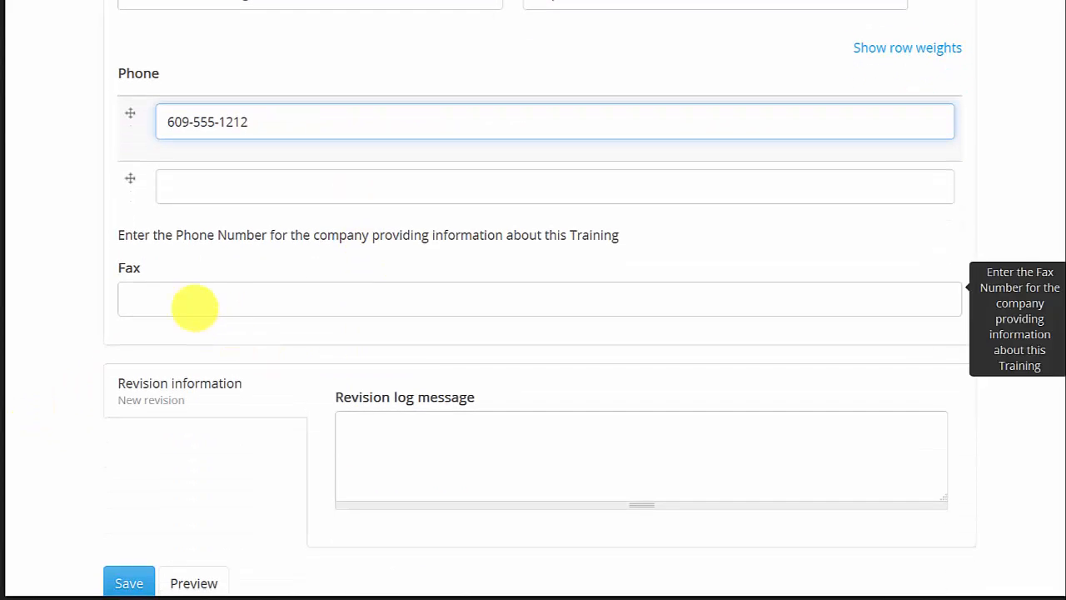
{"action": "left_click", "coordinate": [183, 300]}
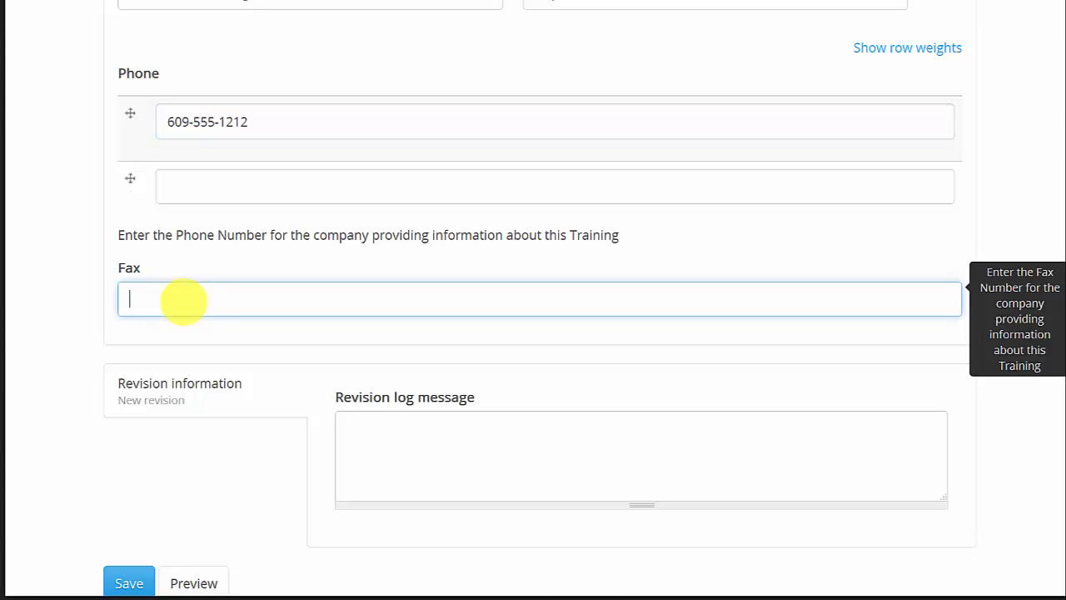
{"action": "key", "text": "ctrl+v"}
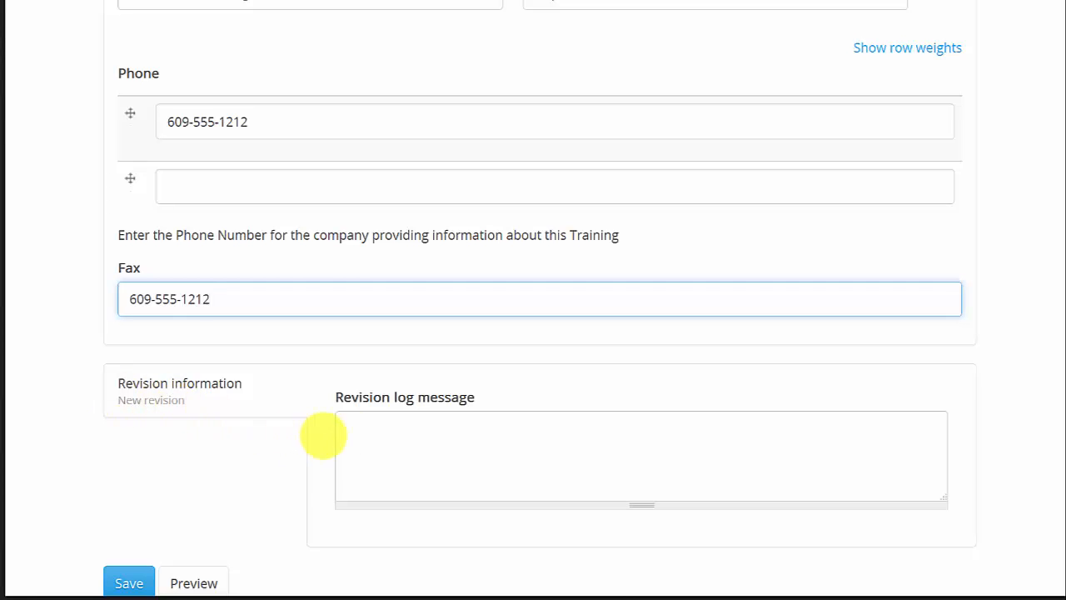
Enter "First posting" as the revision log message and save the new training listing.
{"action": "mouse_move", "coordinate": [376, 436]}
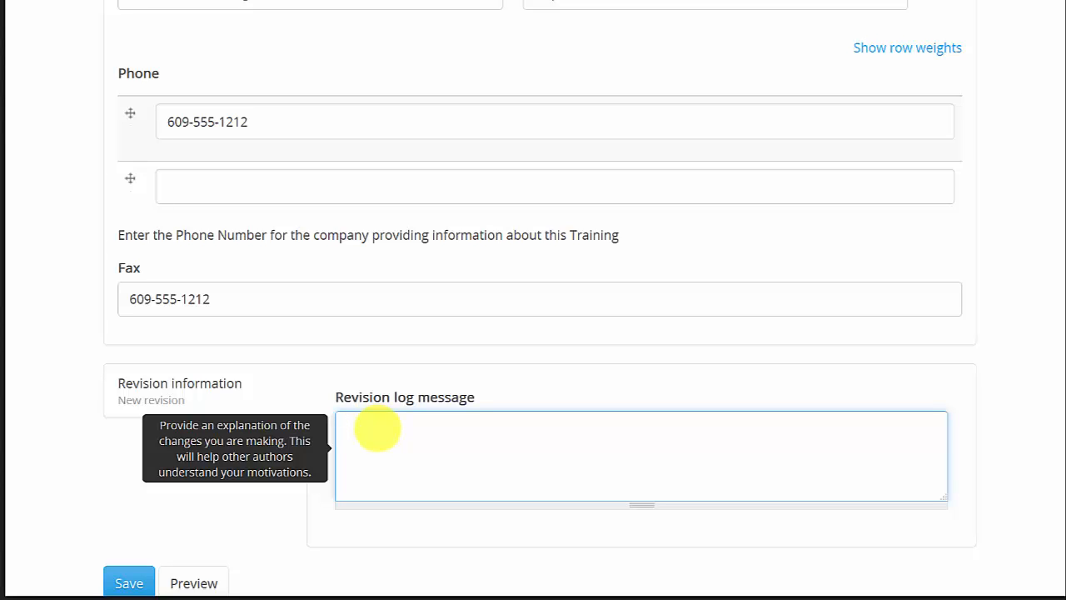
{"action": "type", "text": "First posting"}
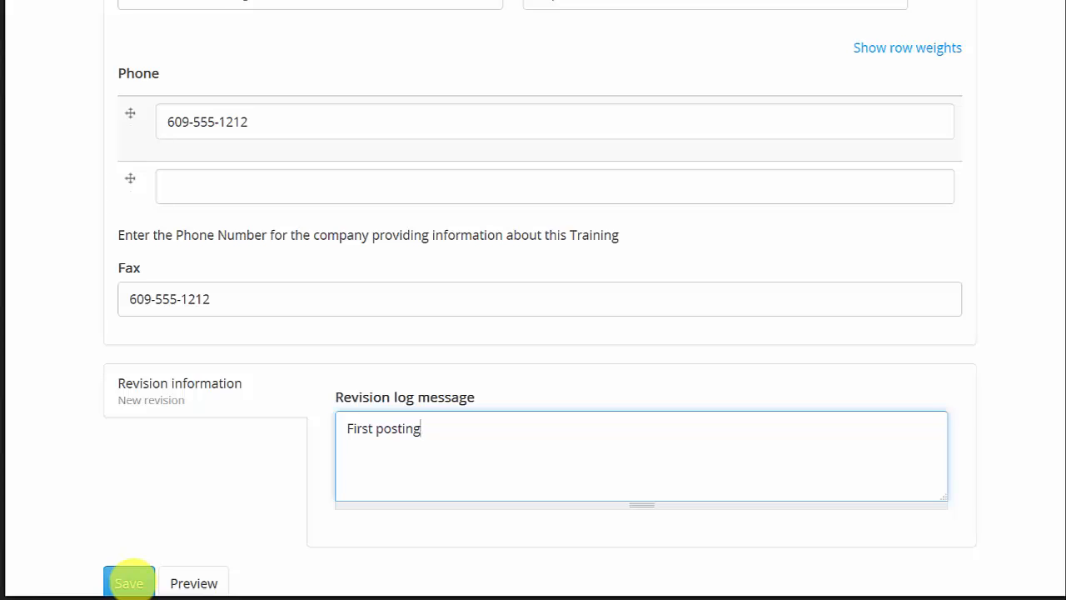
{"action": "left_click", "coordinate": [129, 583]}
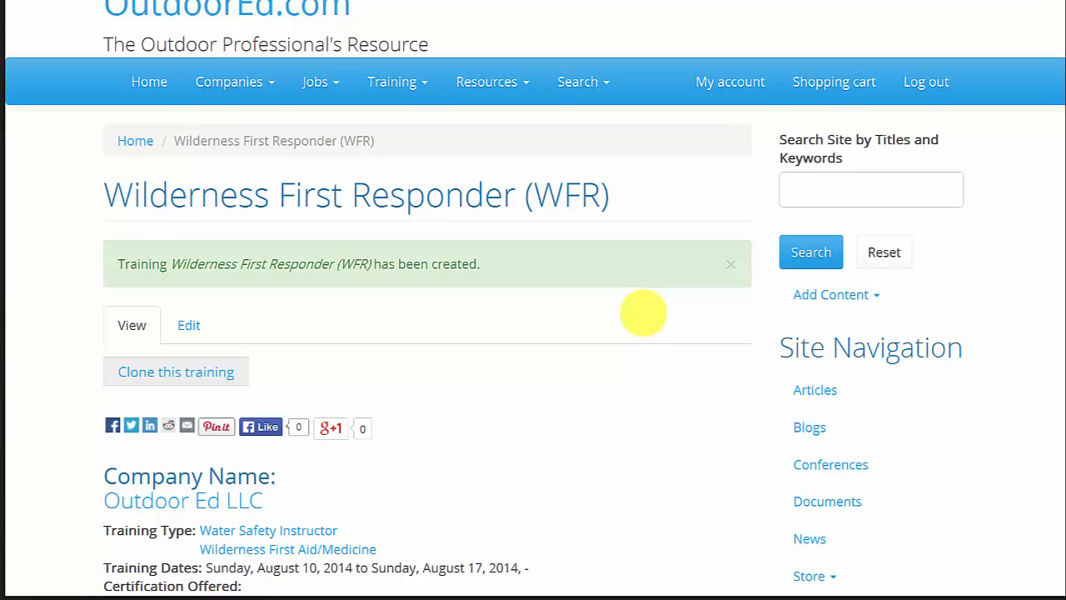
Scroll through the newly created training page to review all of its posted details and media.
{"action": "scroll", "coordinate": [643, 314], "scroll_direction": "down", "scroll_amount": 2}
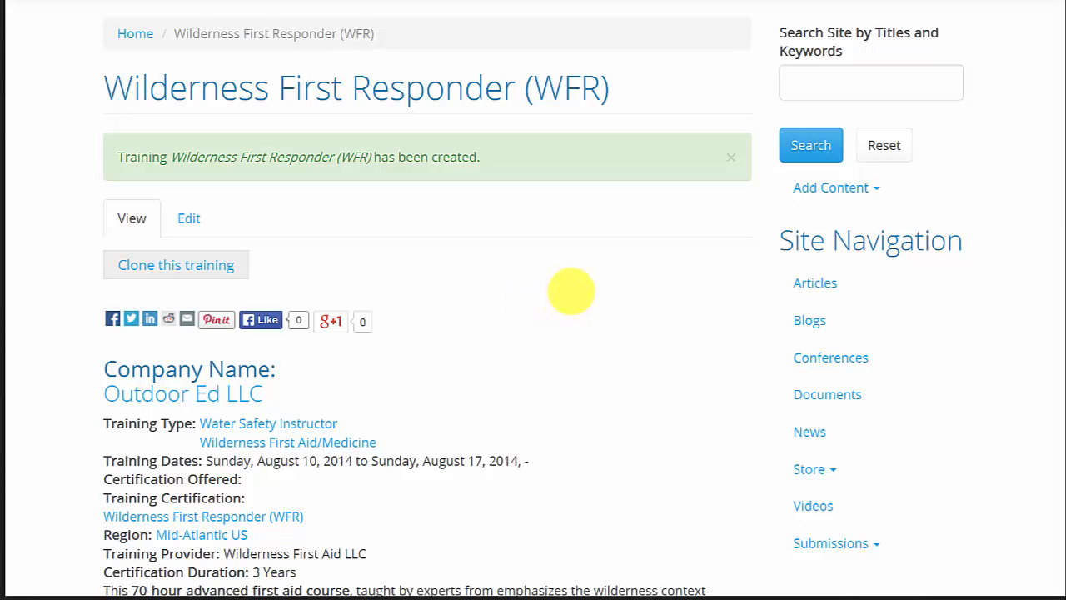
{"action": "scroll", "coordinate": [571, 291], "scroll_direction": "down", "scroll_amount": 3}
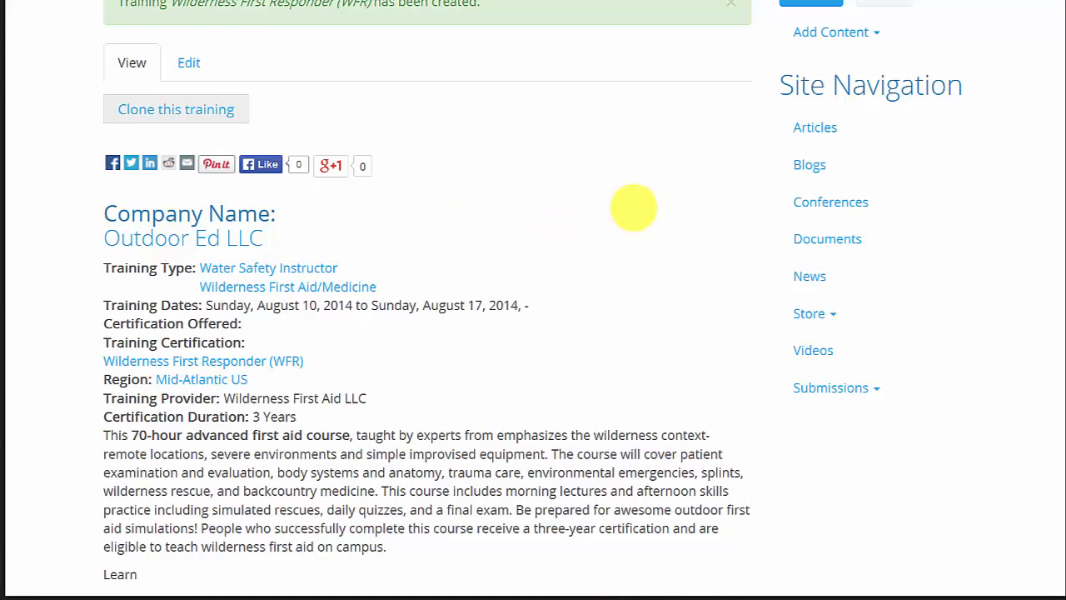
{"action": "scroll", "coordinate": [633, 208], "scroll_direction": "down", "scroll_amount": 1}
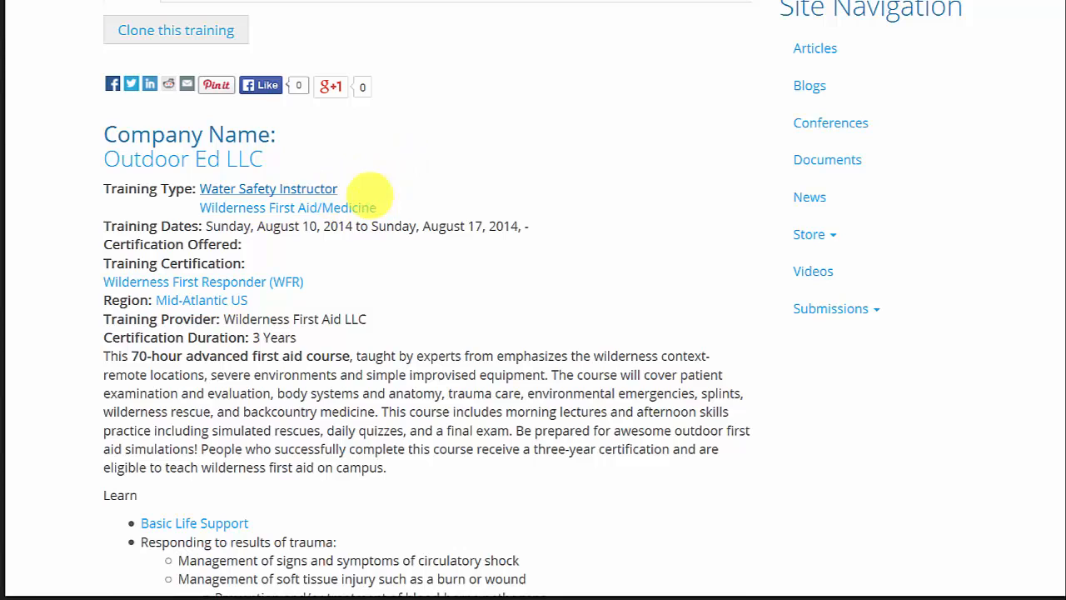
{"action": "scroll", "coordinate": [434, 197], "scroll_direction": "down", "scroll_amount": 1}
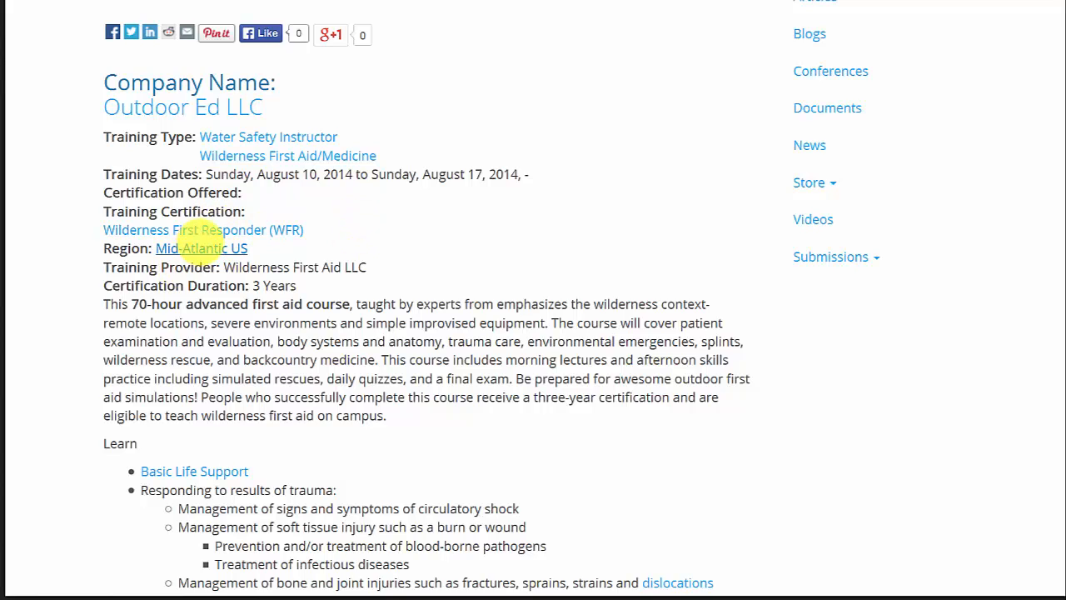
{"action": "scroll", "coordinate": [424, 241], "scroll_direction": "down", "scroll_amount": 1}
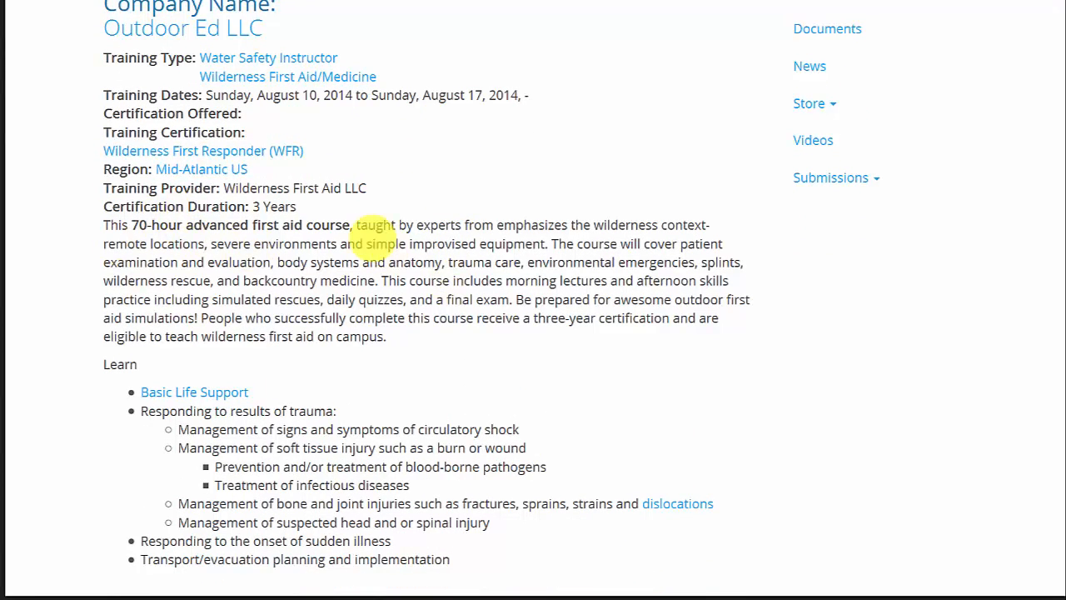
{"action": "scroll", "coordinate": [398, 287], "scroll_direction": "down", "scroll_amount": 1}
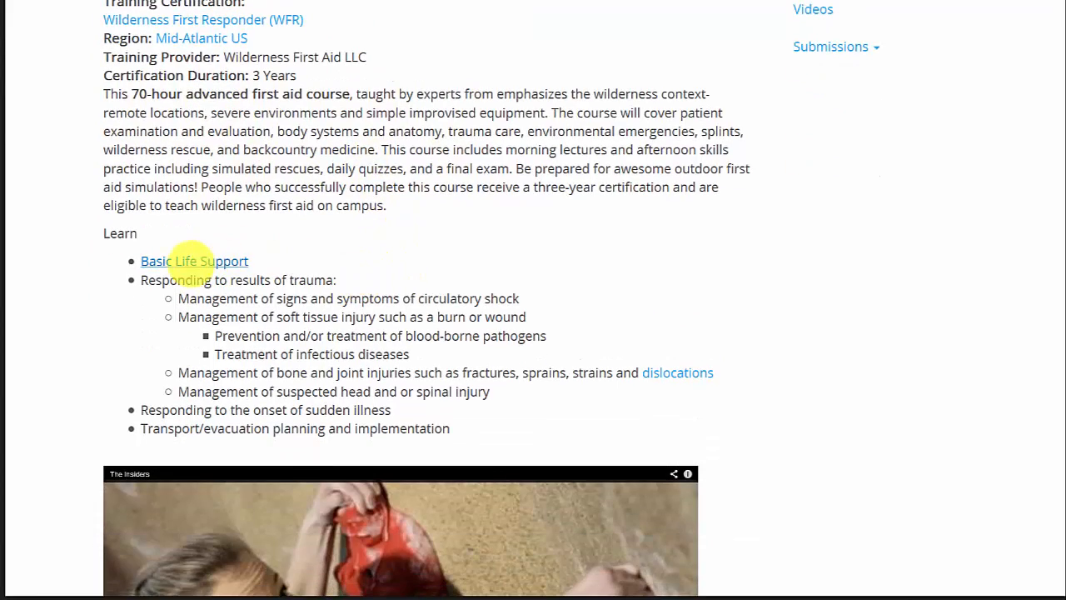
{"action": "scroll", "coordinate": [595, 207], "scroll_direction": "down", "scroll_amount": 3}
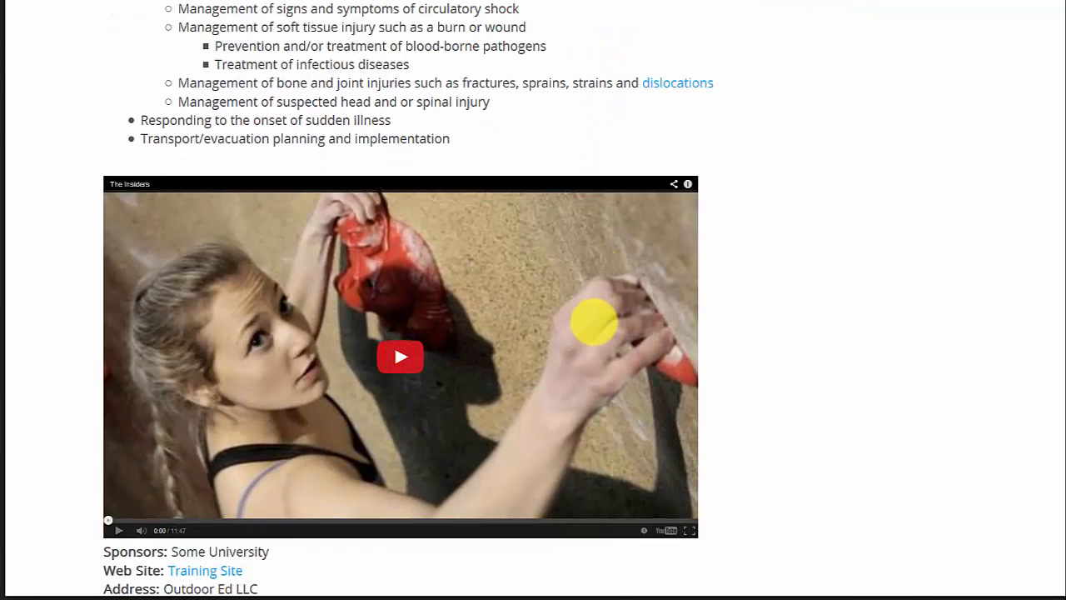
{"action": "scroll", "coordinate": [595, 333], "scroll_direction": "down", "scroll_amount": 2}
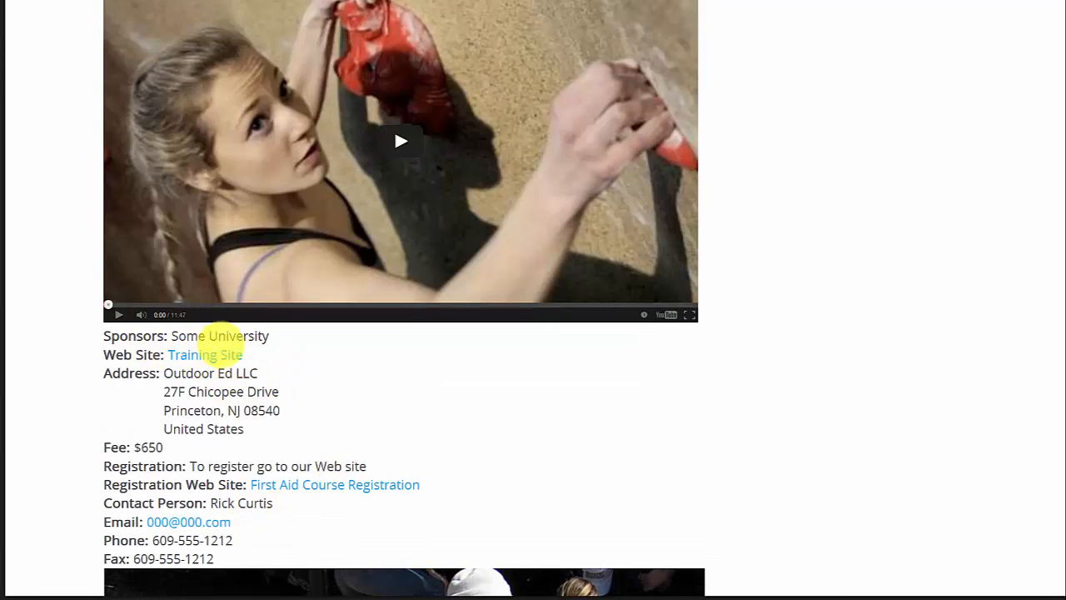
{"action": "scroll", "coordinate": [279, 333], "scroll_direction": "down", "scroll_amount": 1}
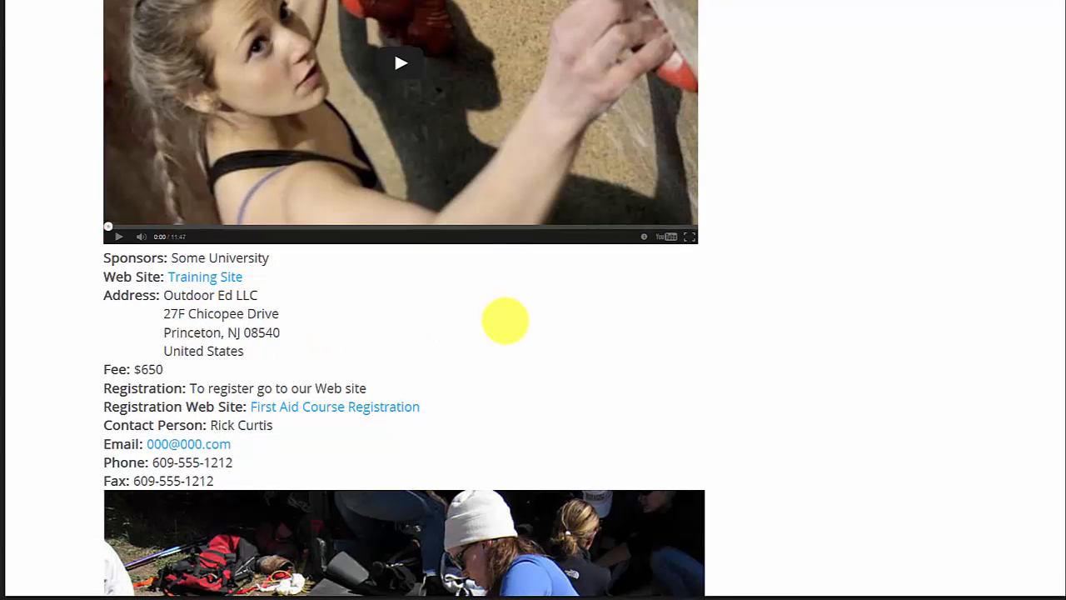
{"action": "scroll", "coordinate": [504, 319], "scroll_direction": "down", "scroll_amount": 2}
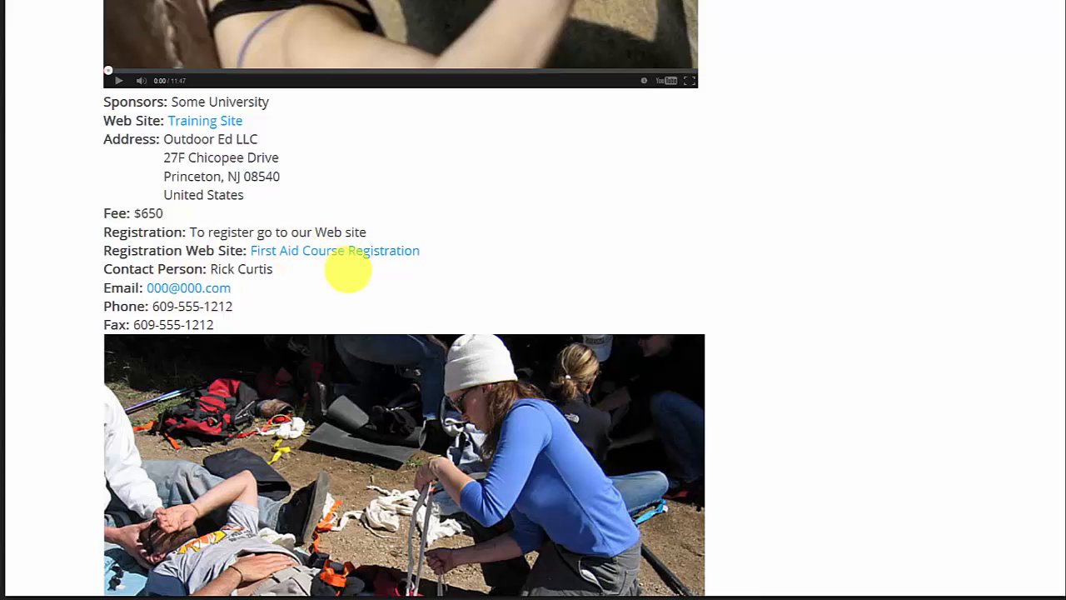
{"action": "scroll", "coordinate": [348, 268], "scroll_direction": "down", "scroll_amount": 3}
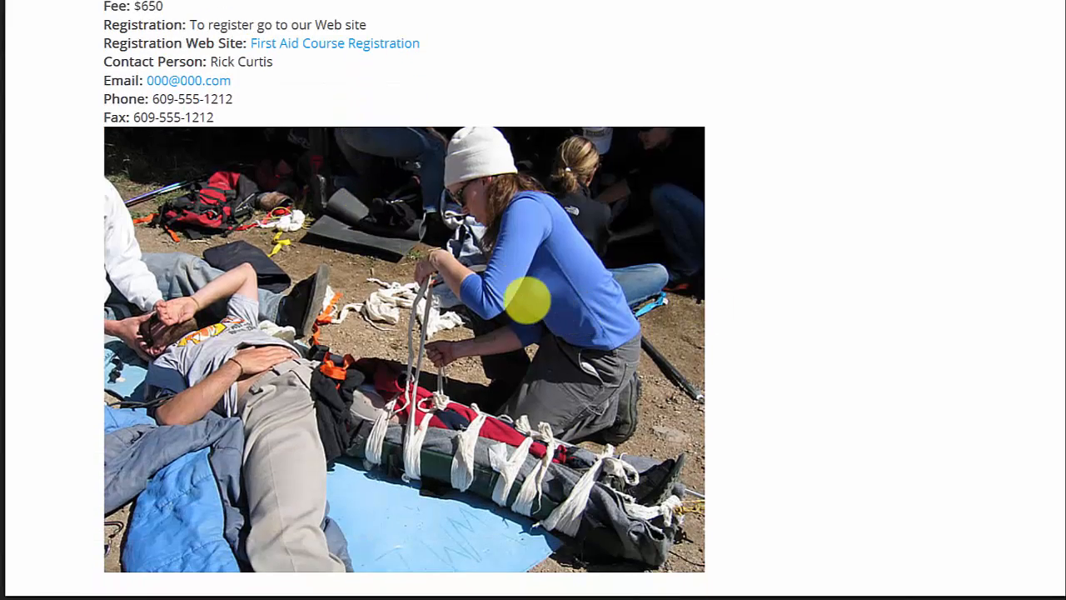
{"action": "scroll", "coordinate": [526, 300], "scroll_direction": "down", "scroll_amount": 3}
{"action": "scroll", "coordinate": [526, 298], "scroll_direction": "up", "scroll_amount": 10}
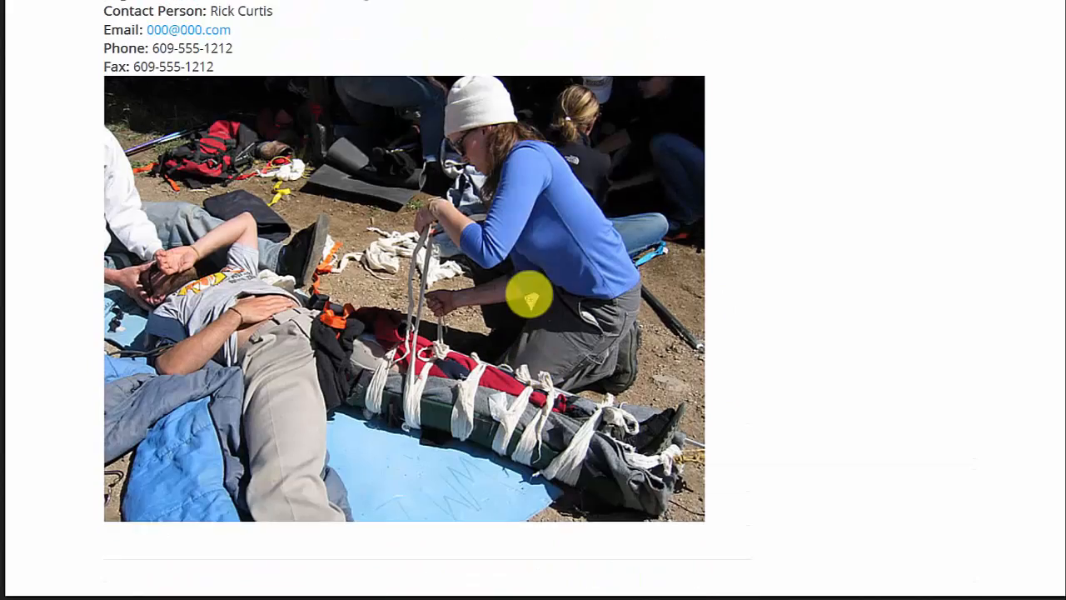
{"action": "scroll", "coordinate": [529, 294], "scroll_direction": "up", "scroll_amount": 10}
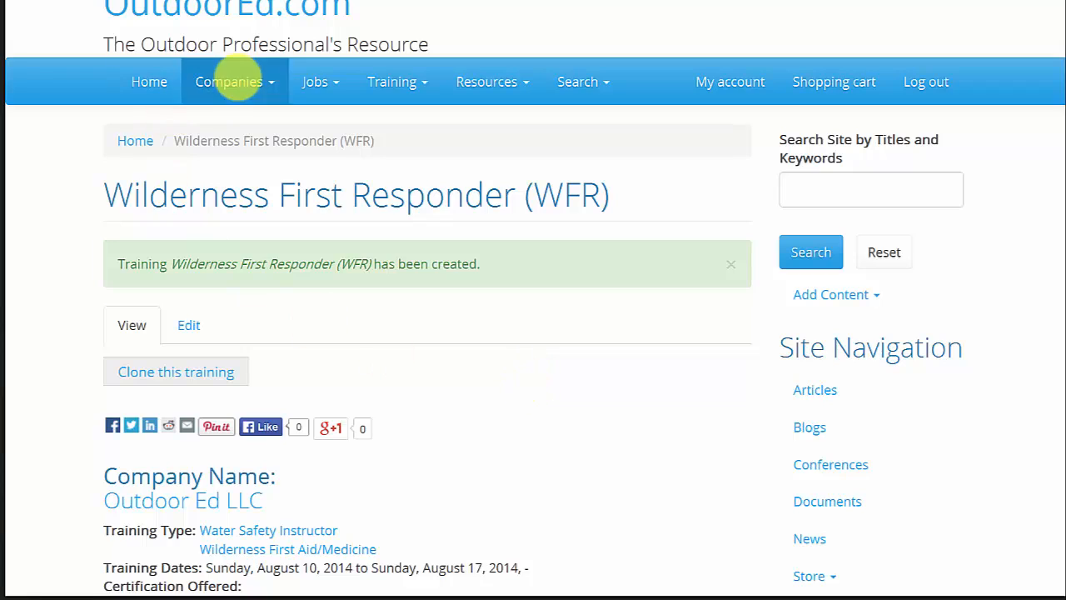
Open the Company Profile Control Panel and check the My Training Listings section for the new training.
{"action": "left_click", "coordinate": [272, 86]}
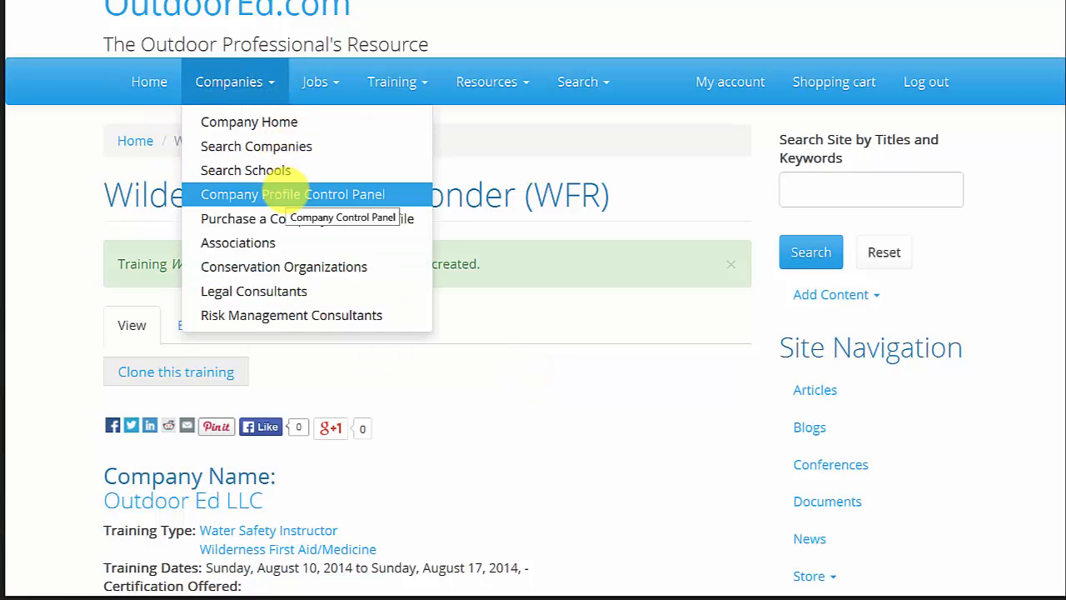
{"action": "left_click", "coordinate": [289, 189]}
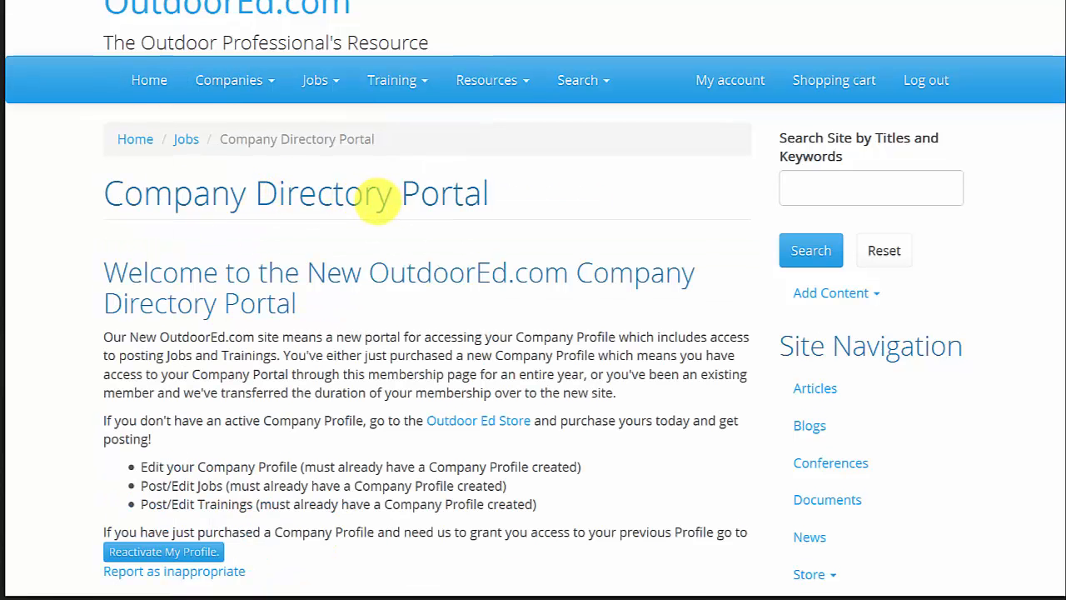
{"action": "scroll", "coordinate": [367, 202], "scroll_direction": "down", "scroll_amount": 3}
{"action": "scroll", "coordinate": [366, 203], "scroll_direction": "down", "scroll_amount": 3}
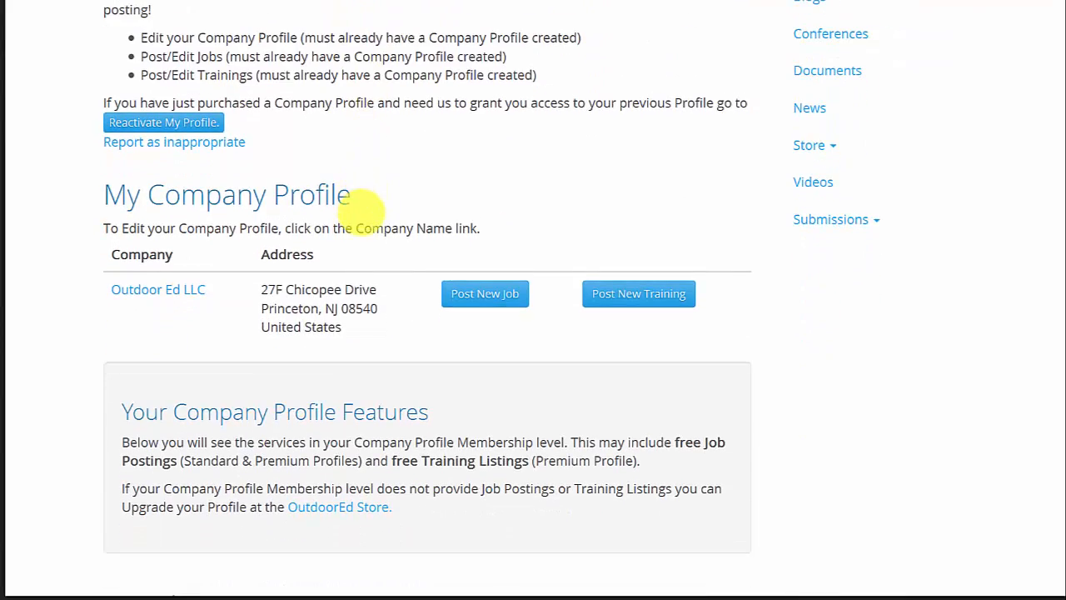
{"action": "scroll", "coordinate": [366, 218], "scroll_direction": "down", "scroll_amount": 3}
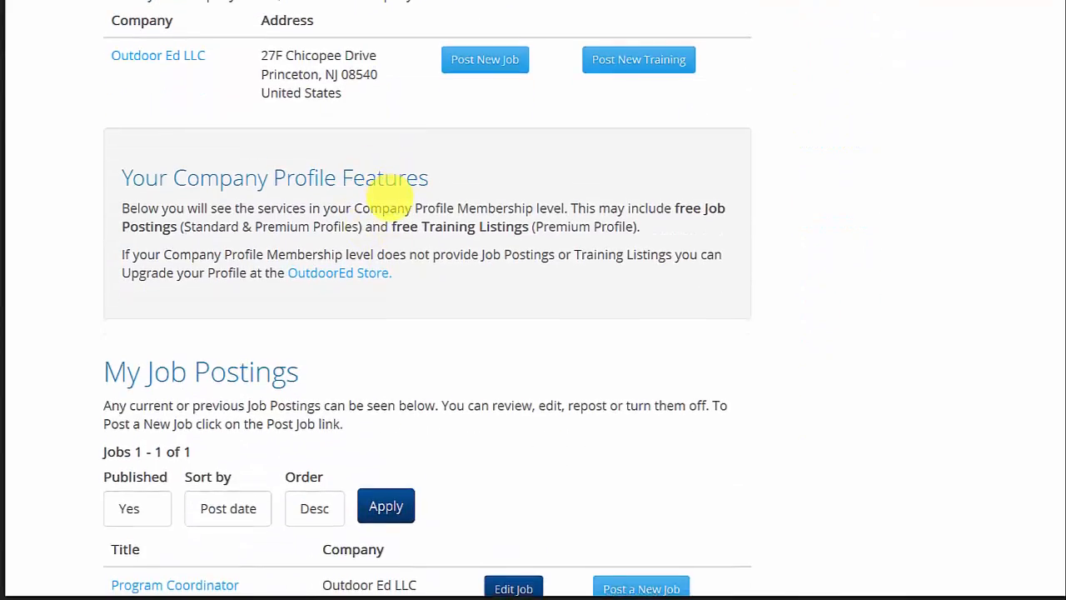
{"action": "scroll", "coordinate": [386, 176], "scroll_direction": "down", "scroll_amount": 2}
{"action": "scroll", "coordinate": [450, 204], "scroll_direction": "down", "scroll_amount": 3}
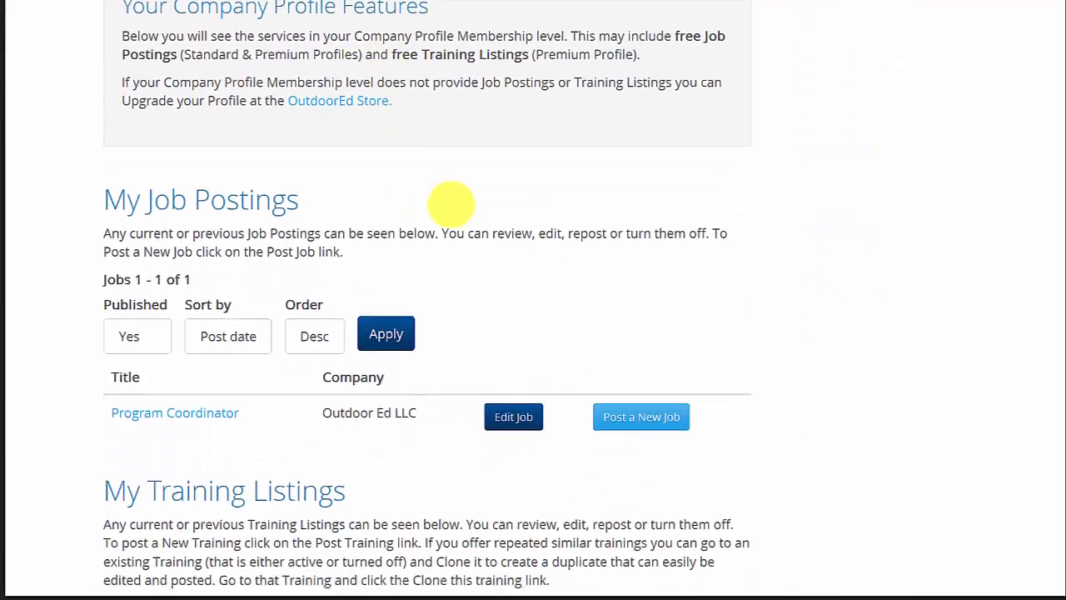
{"action": "scroll", "coordinate": [434, 209], "scroll_direction": "down", "scroll_amount": 2}
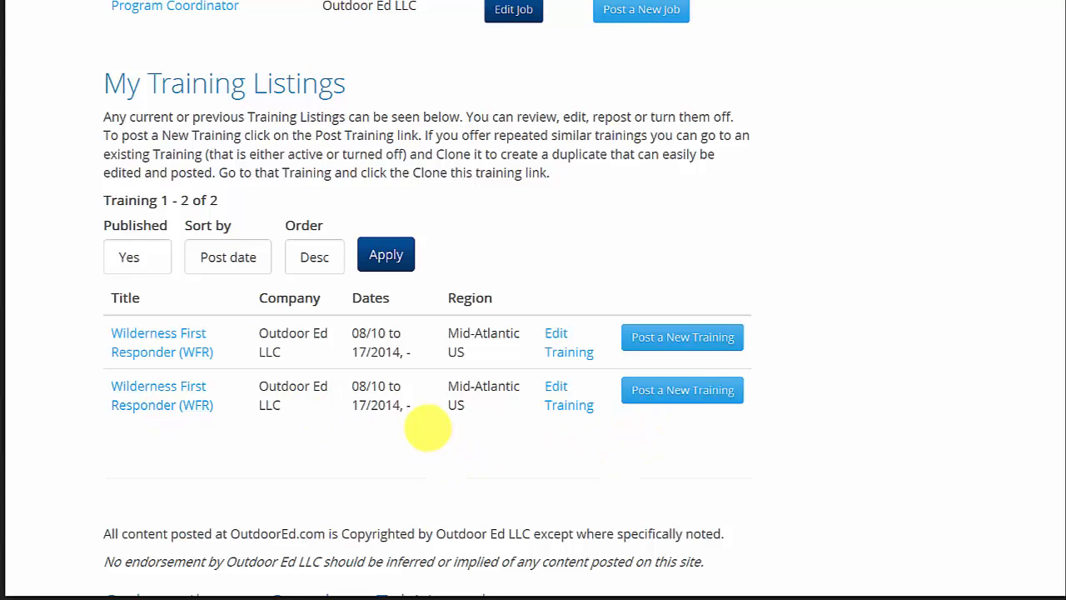
{"action": "scroll", "coordinate": [428, 427], "scroll_direction": "up", "scroll_amount": 15}
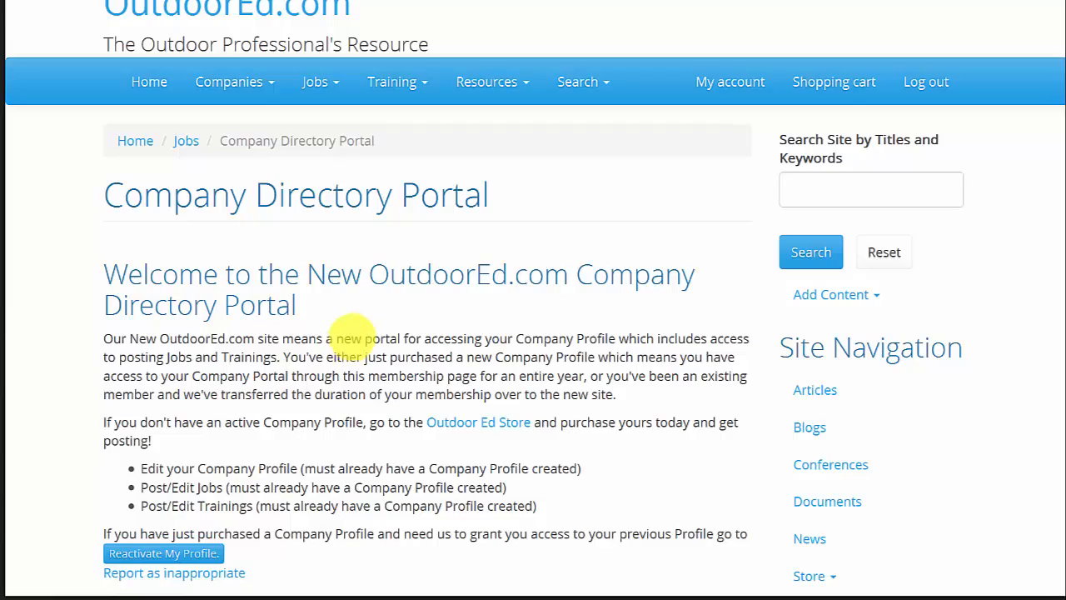
{"action": "scroll", "coordinate": [352, 331], "scroll_direction": "down", "scroll_amount": 7}
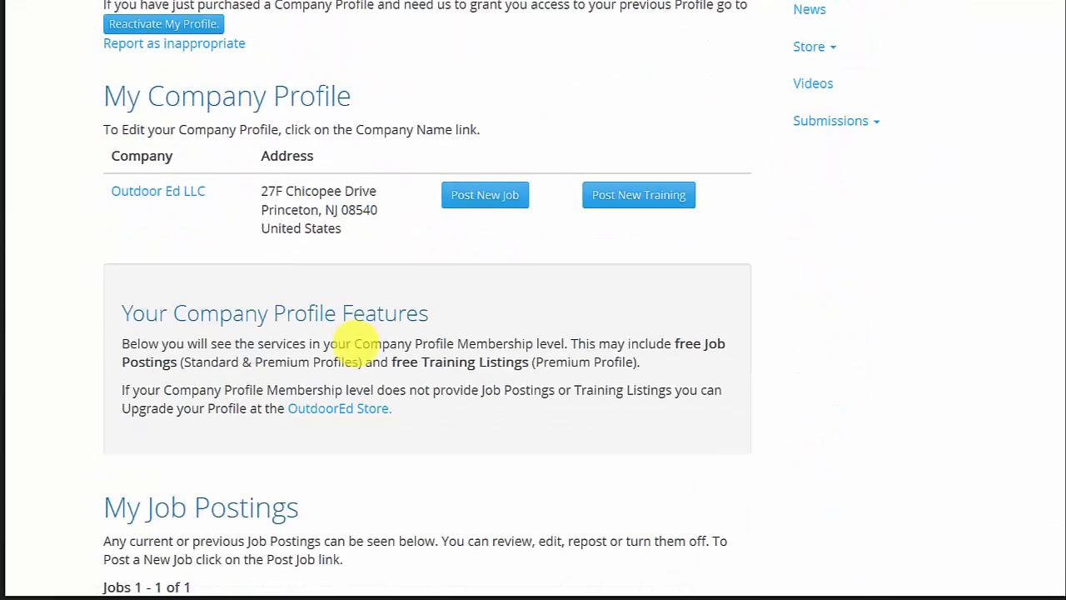
Open the Wilderness First Responder (WFR) listing from My Training Listings and scroll through its posted details.
{"action": "scroll", "coordinate": [354, 342], "scroll_direction": "down", "scroll_amount": 10}
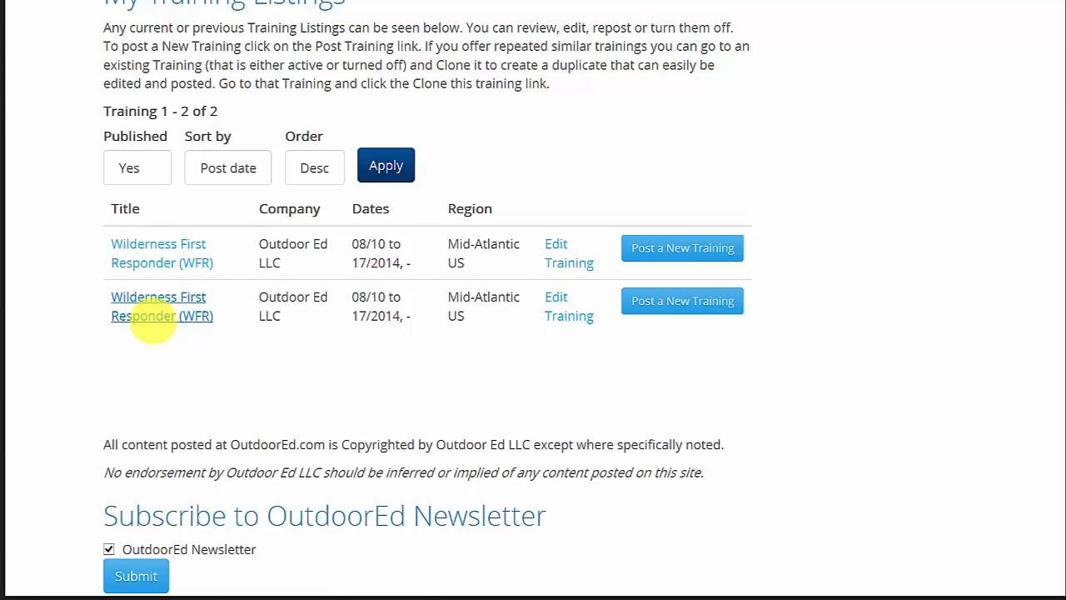
{"action": "left_click", "coordinate": [153, 319]}
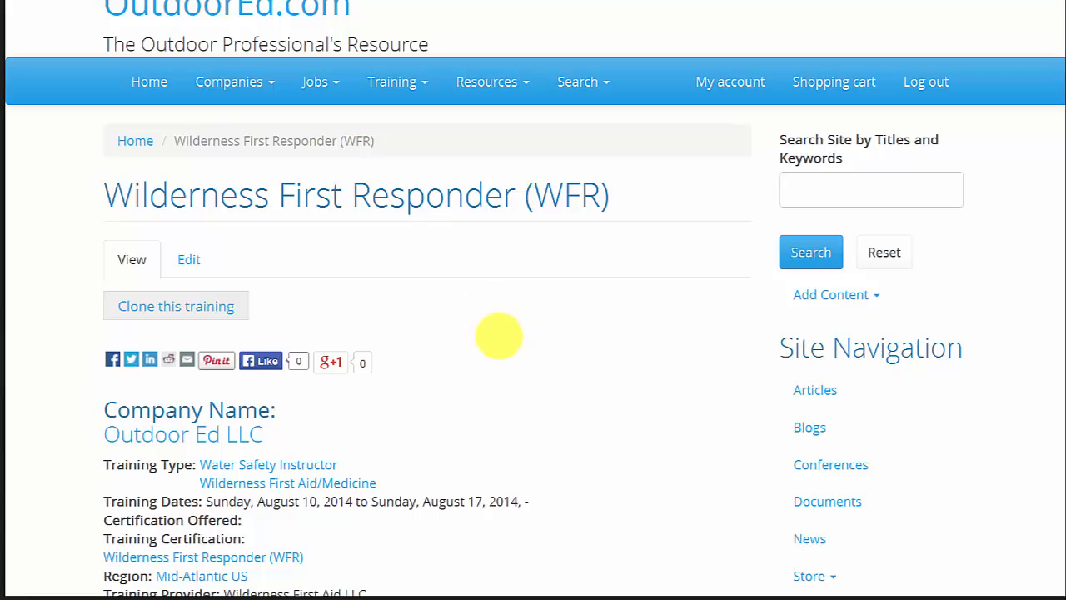
{"action": "scroll", "coordinate": [499, 336], "scroll_direction": "down", "scroll_amount": 4}
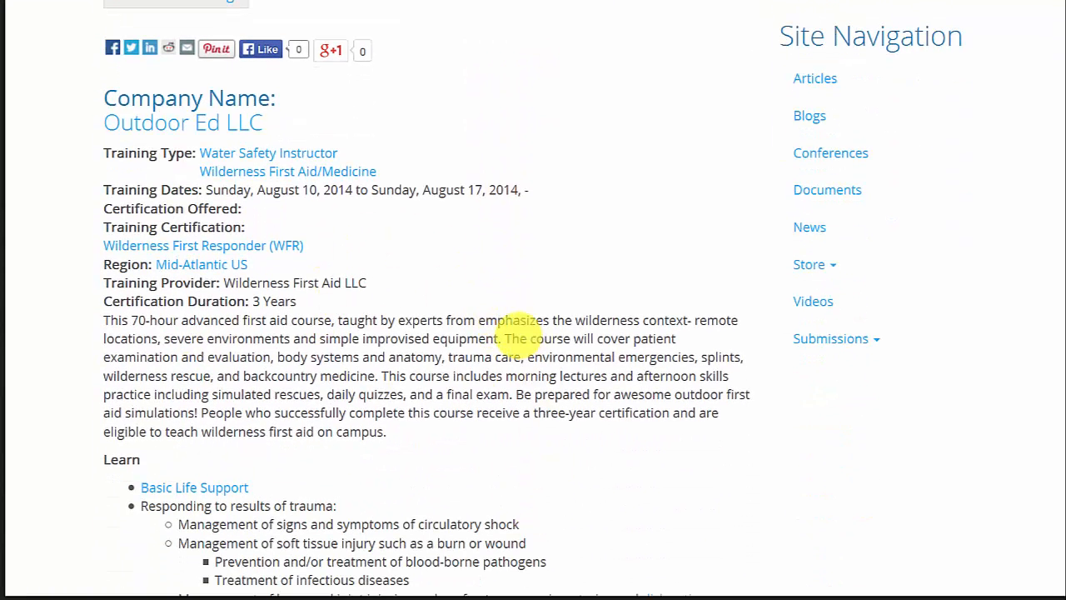
{"action": "scroll", "coordinate": [514, 319], "scroll_direction": "down", "scroll_amount": 2}
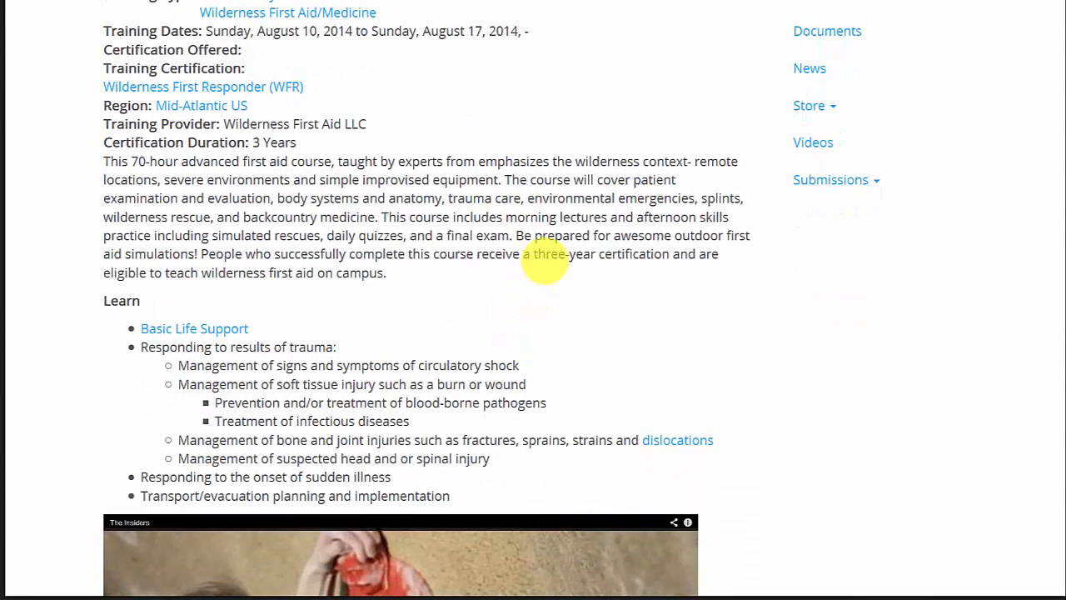
{"action": "scroll", "coordinate": [545, 262], "scroll_direction": "up", "scroll_amount": 1}
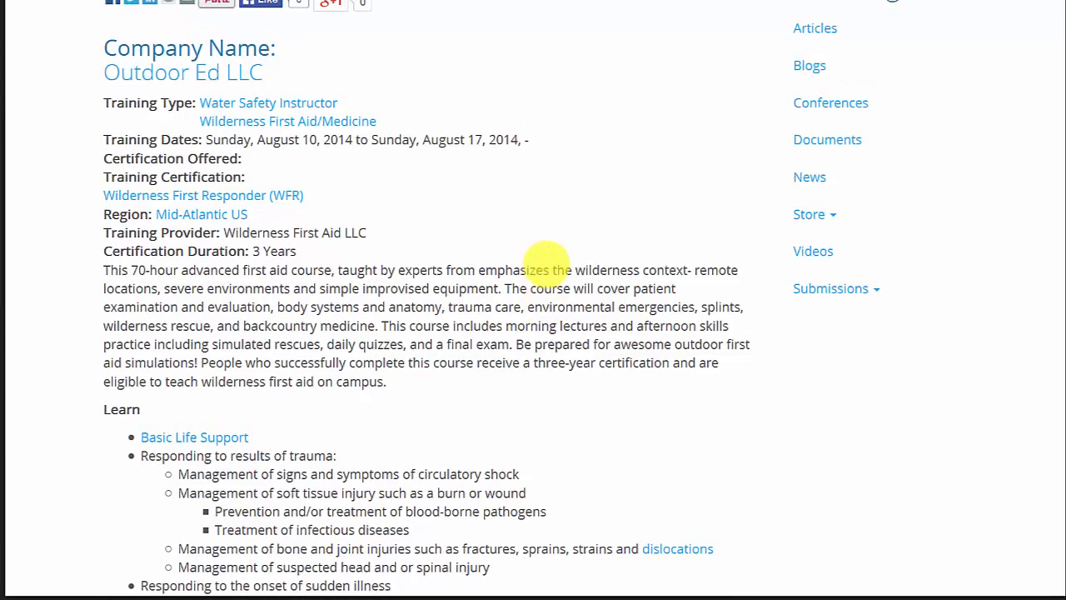
{"action": "scroll", "coordinate": [545, 263], "scroll_direction": "up", "scroll_amount": 2}
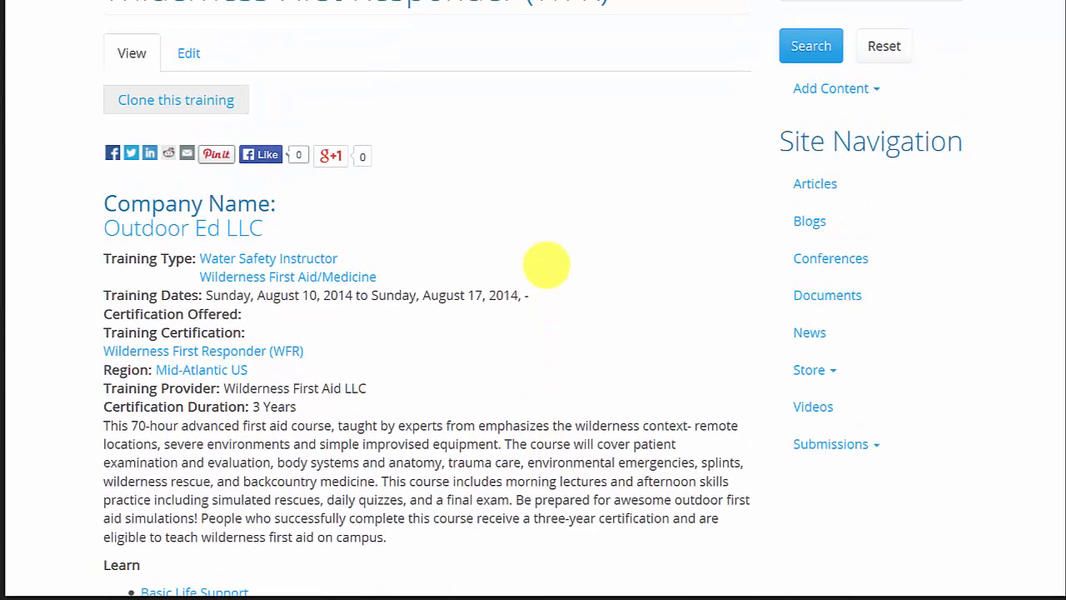
{"action": "scroll", "coordinate": [549, 265], "scroll_direction": "up", "scroll_amount": 1}
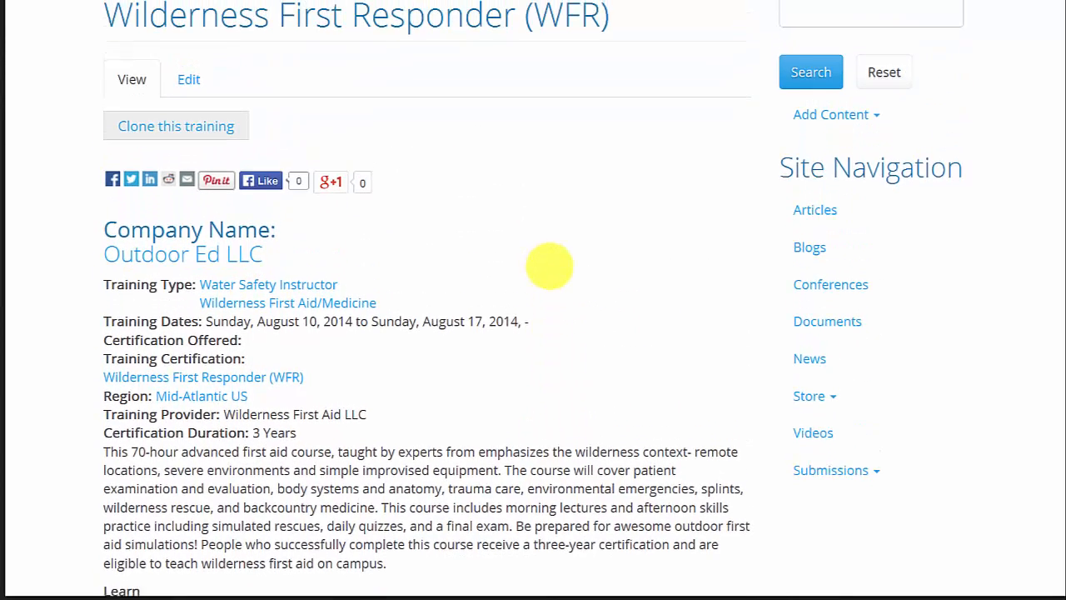
{"action": "scroll", "coordinate": [549, 267], "scroll_direction": "up", "scroll_amount": 1}
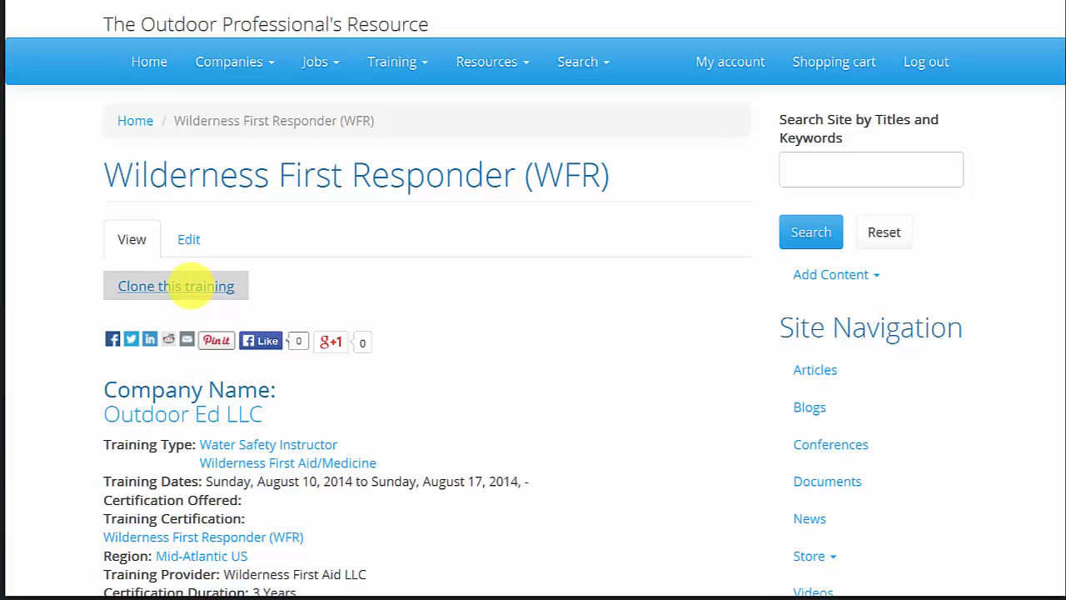
Clone the Wilderness First Responder (WFR) training to start a duplicate training listing.
{"action": "left_click", "coordinate": [190, 286]}
{"action": "scroll", "coordinate": [328, 270], "scroll_direction": "down", "scroll_amount": 3}
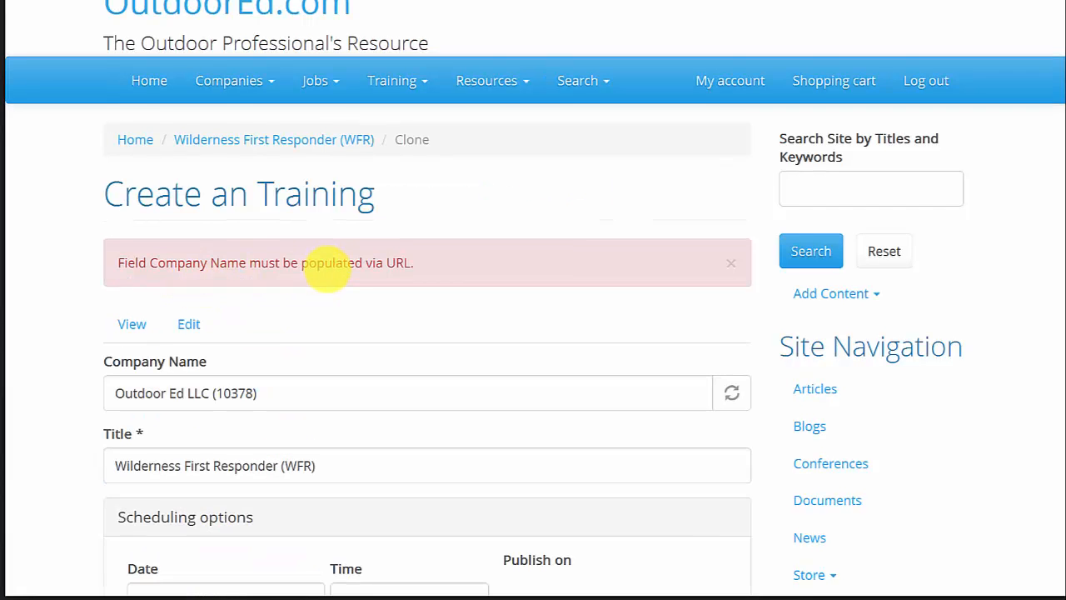
Scroll through the cloned training form to examine its prefilled scheduling, media, description, fee, sponsor, certification and registration fields.
{"action": "scroll", "coordinate": [329, 270], "scroll_direction": "down", "scroll_amount": 1}
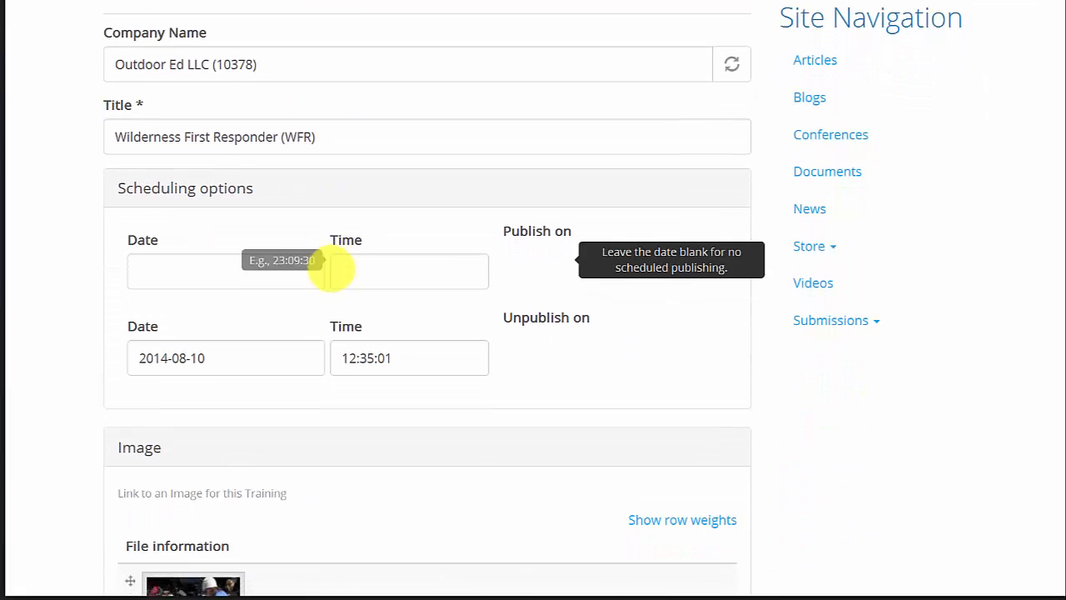
{"action": "mouse_move", "coordinate": [293, 54]}
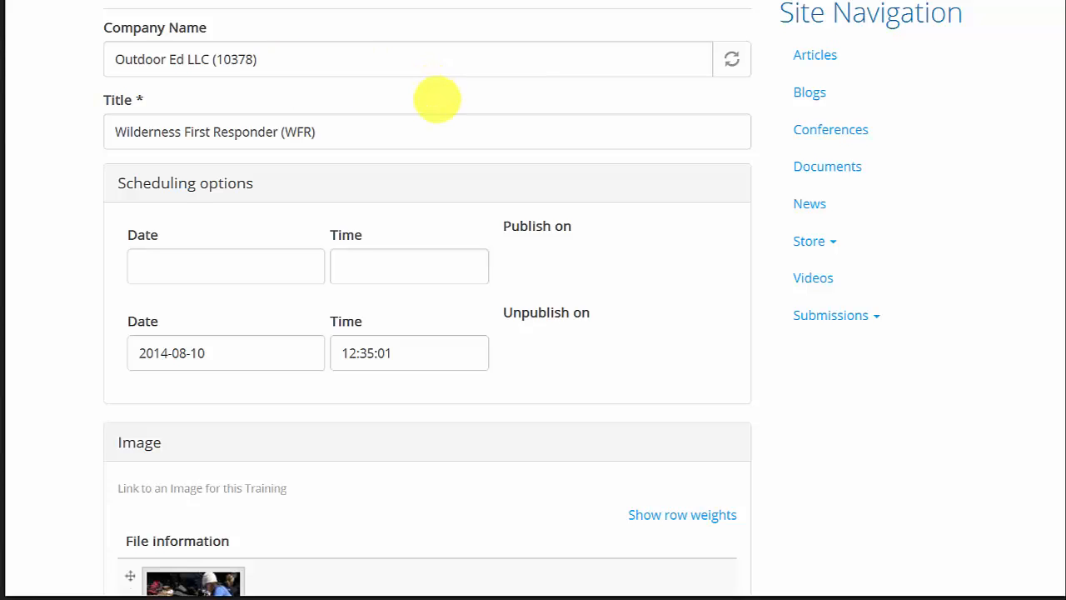
{"action": "scroll", "coordinate": [339, 79], "scroll_direction": "down", "scroll_amount": 1}
{"action": "scroll", "coordinate": [309, 234], "scroll_direction": "down", "scroll_amount": 3}
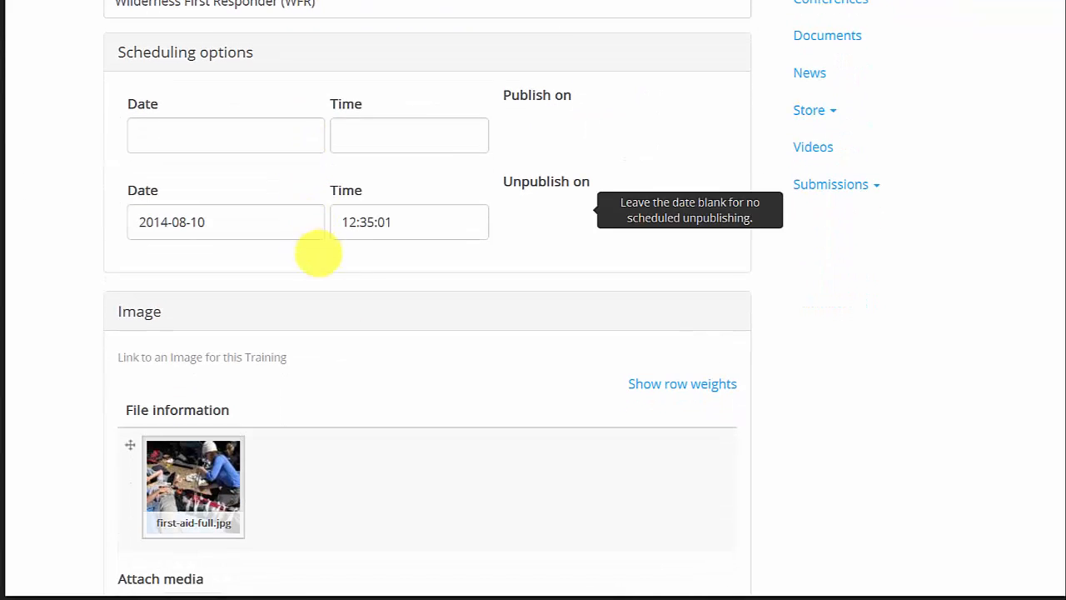
{"action": "scroll", "coordinate": [385, 343], "scroll_direction": "down", "scroll_amount": 1}
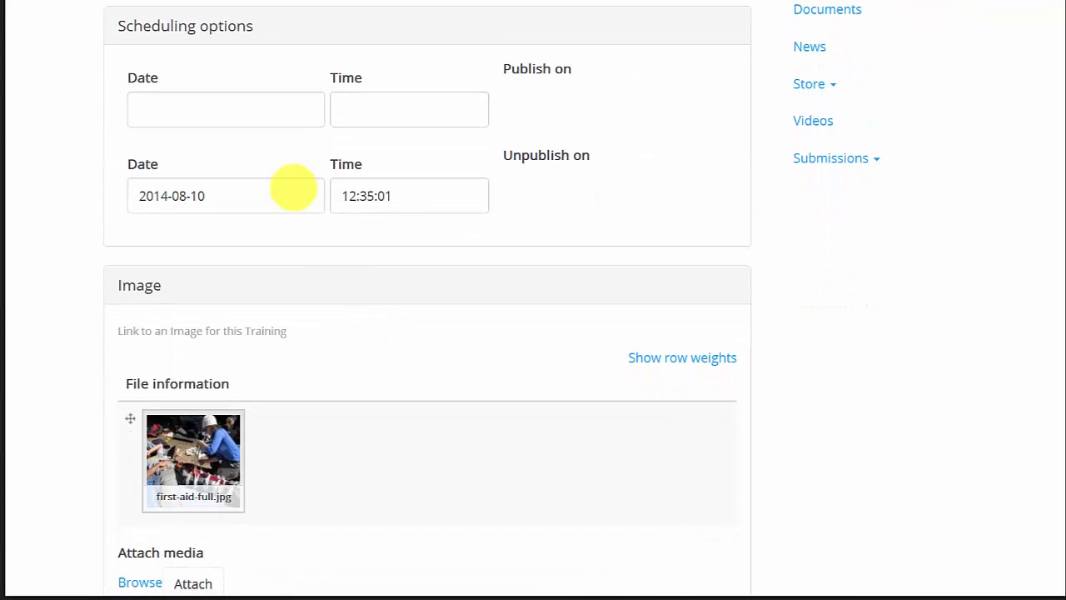
{"action": "mouse_move", "coordinate": [219, 100]}
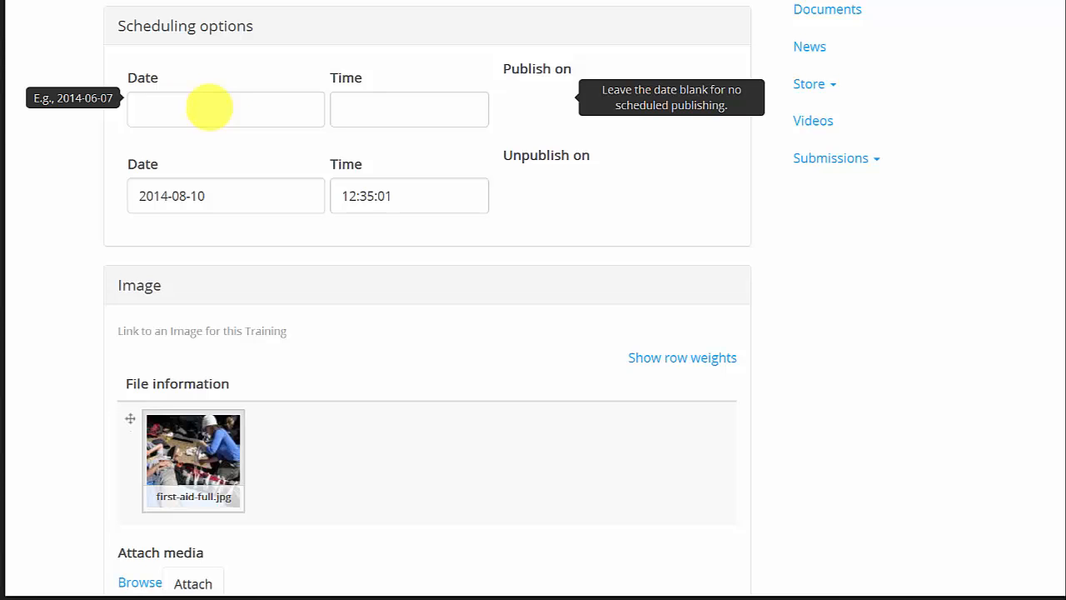
{"action": "mouse_move", "coordinate": [143, 195]}
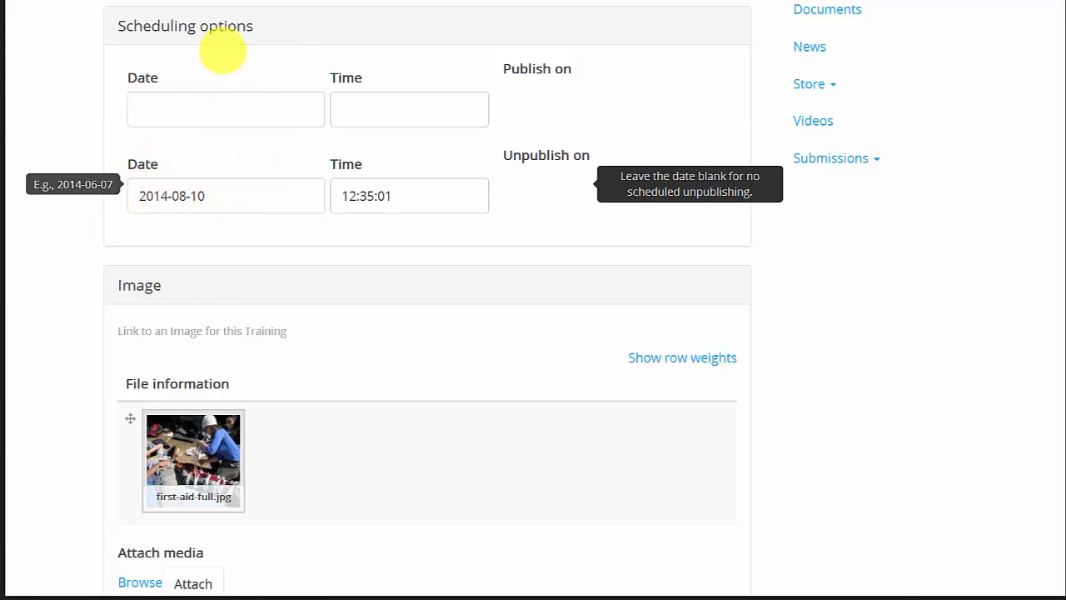
{"action": "mouse_move", "coordinate": [185, 153]}
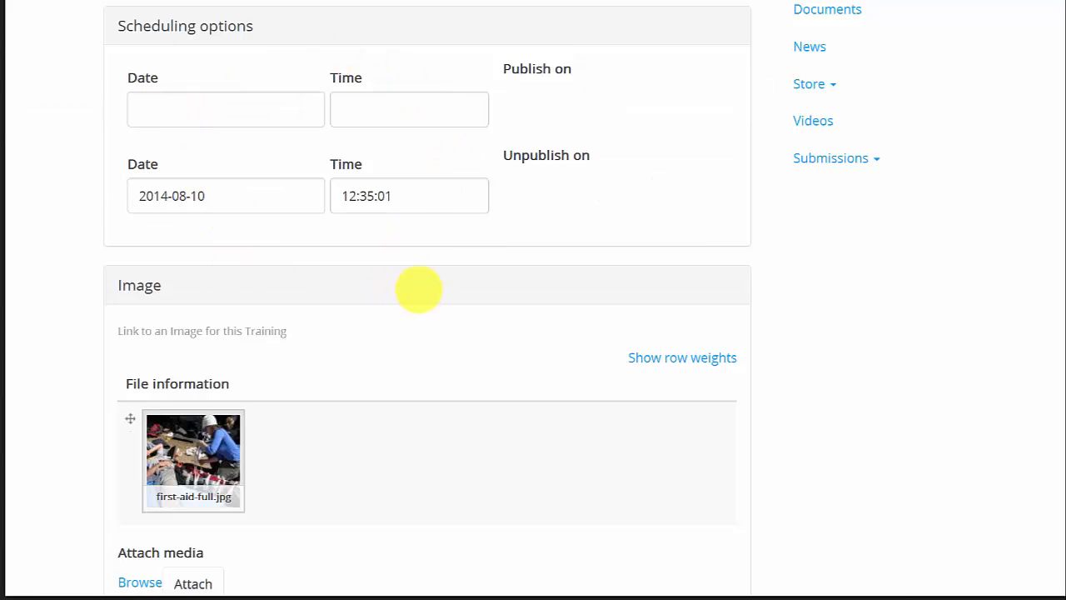
{"action": "scroll", "coordinate": [419, 290], "scroll_direction": "down", "scroll_amount": 3}
{"action": "scroll", "coordinate": [374, 260], "scroll_direction": "down", "scroll_amount": 3}
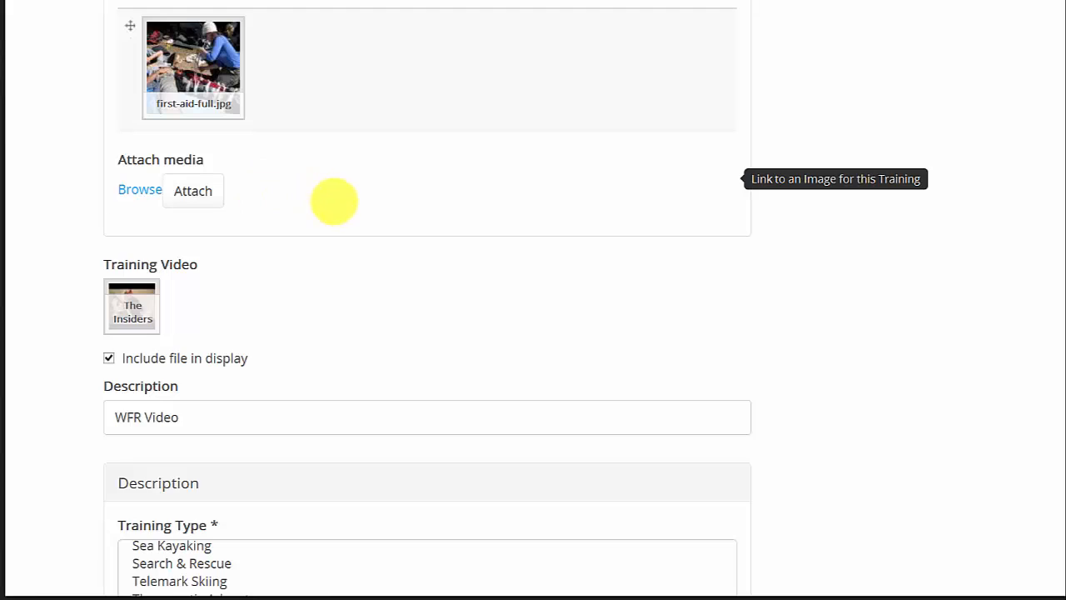
{"action": "scroll", "coordinate": [333, 200], "scroll_direction": "down", "scroll_amount": 3}
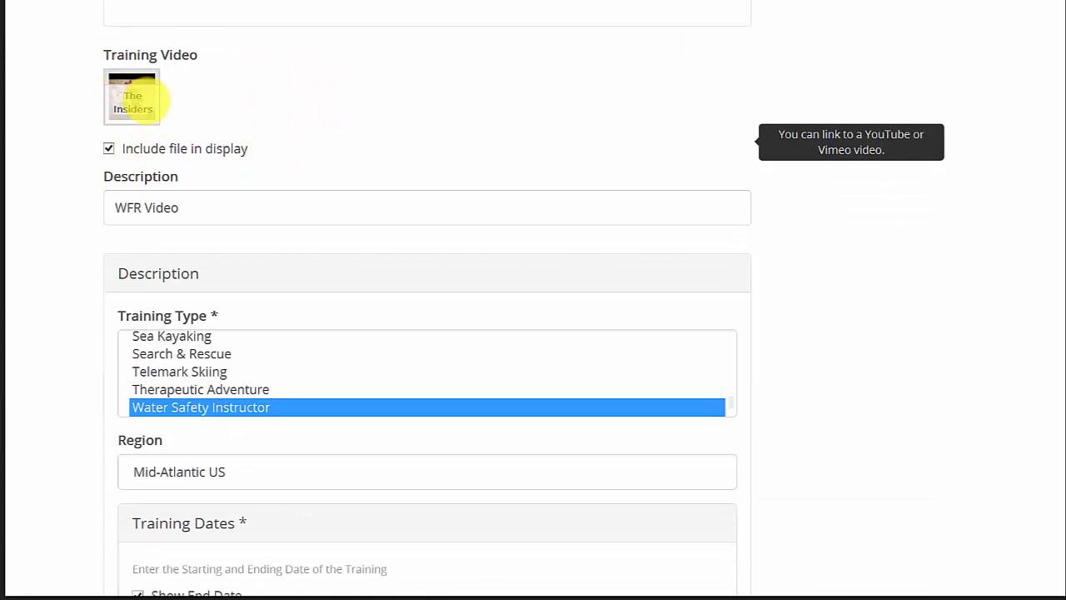
{"action": "scroll", "coordinate": [306, 126], "scroll_direction": "down", "scroll_amount": 3}
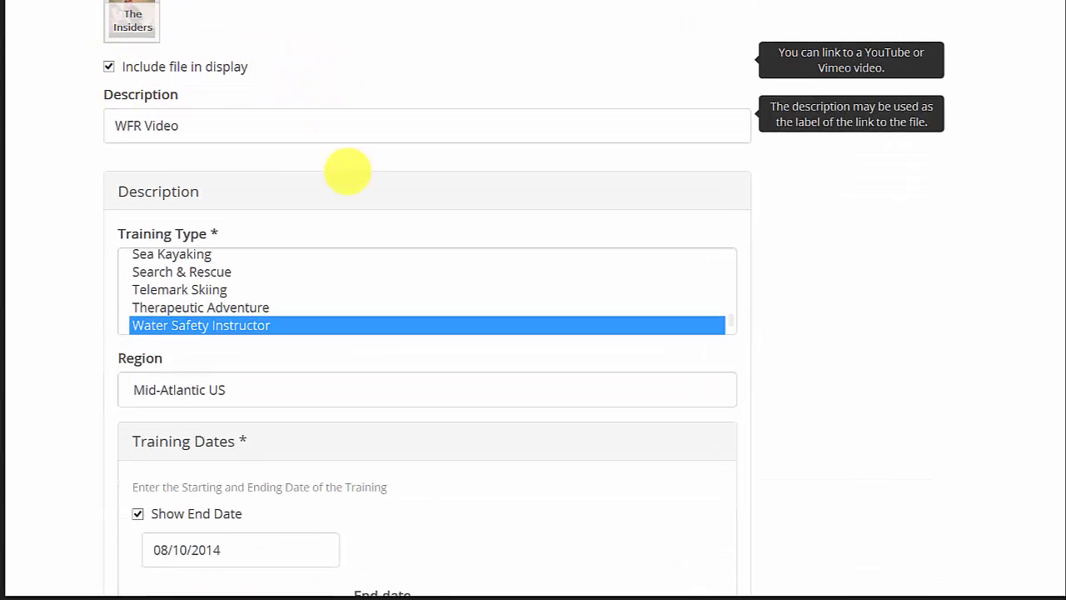
{"action": "scroll", "coordinate": [317, 250], "scroll_direction": "down", "scroll_amount": 4}
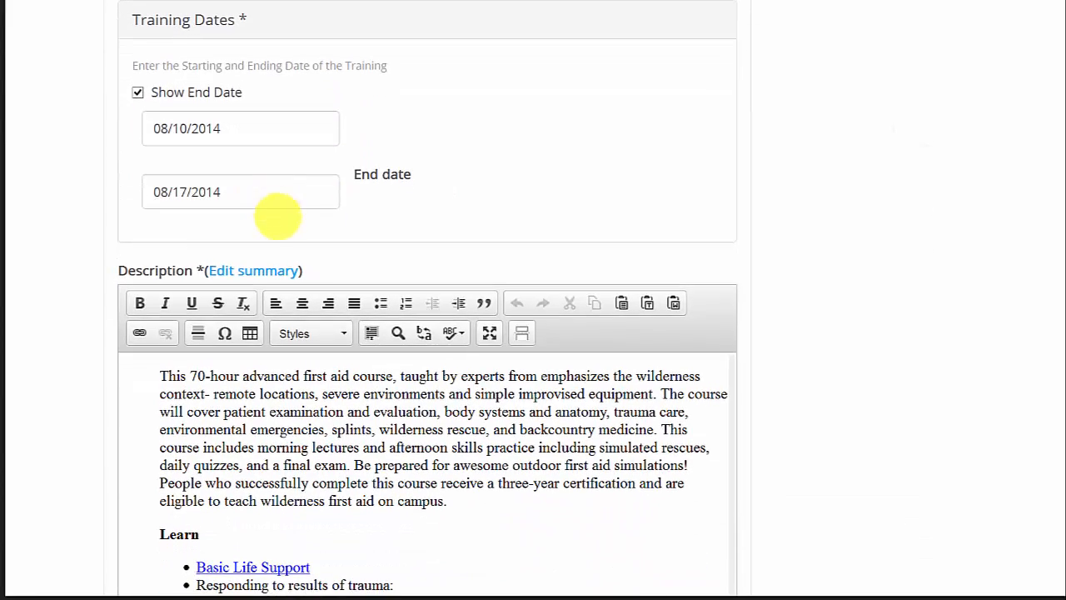
{"action": "scroll", "coordinate": [287, 229], "scroll_direction": "down", "scroll_amount": 5}
{"action": "scroll", "coordinate": [333, 226], "scroll_direction": "down", "scroll_amount": 6}
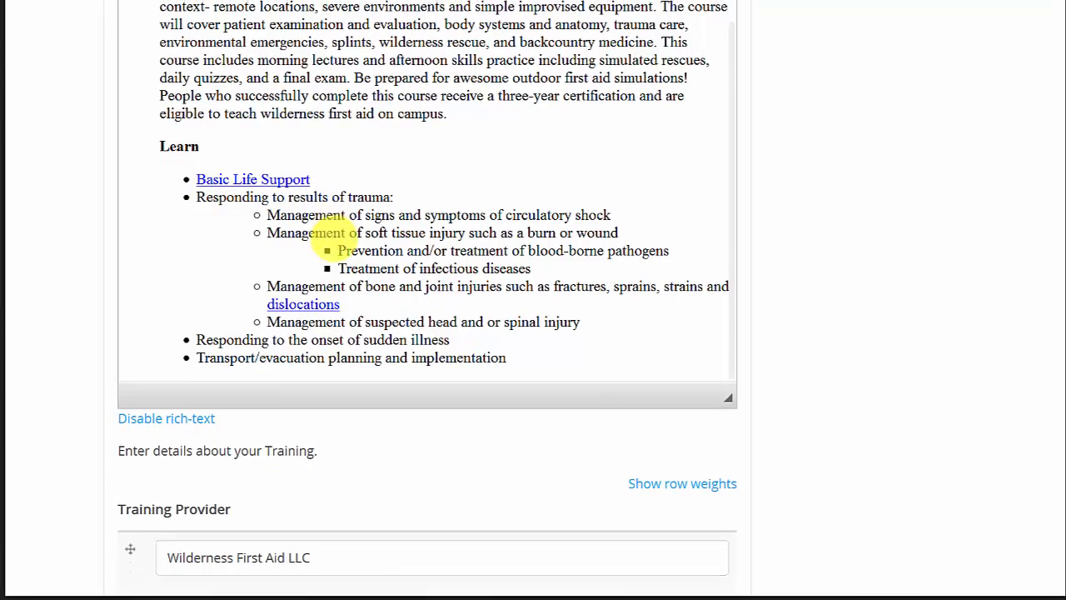
{"action": "scroll", "coordinate": [319, 241], "scroll_direction": "down", "scroll_amount": 7}
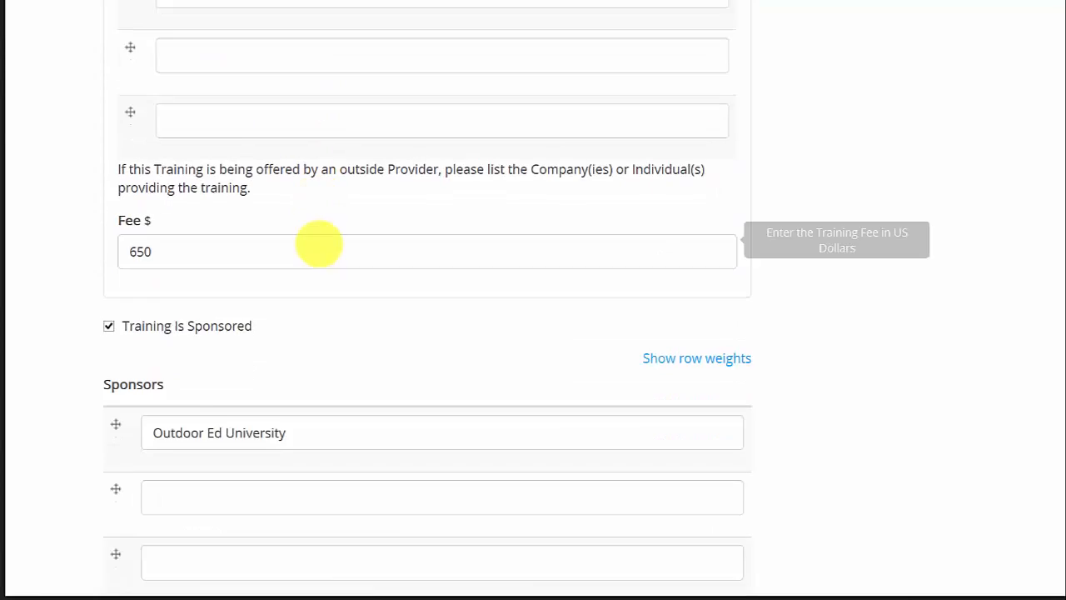
{"action": "scroll", "coordinate": [319, 246], "scroll_direction": "down", "scroll_amount": 9}
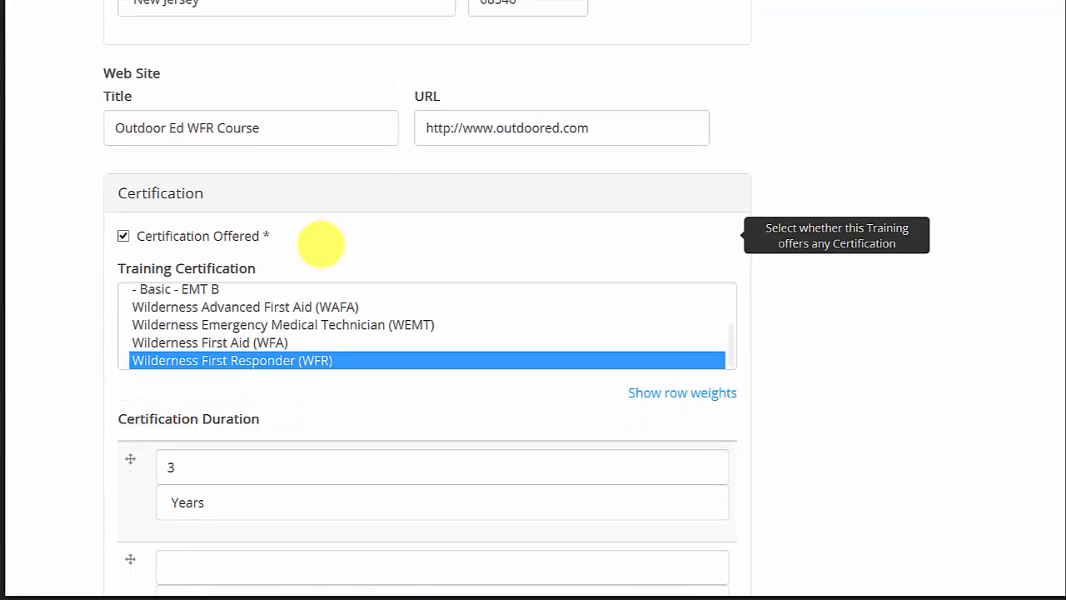
{"action": "scroll", "coordinate": [318, 246], "scroll_direction": "down", "scroll_amount": 8}
{"action": "scroll", "coordinate": [319, 241], "scroll_direction": "down", "scroll_amount": 12}
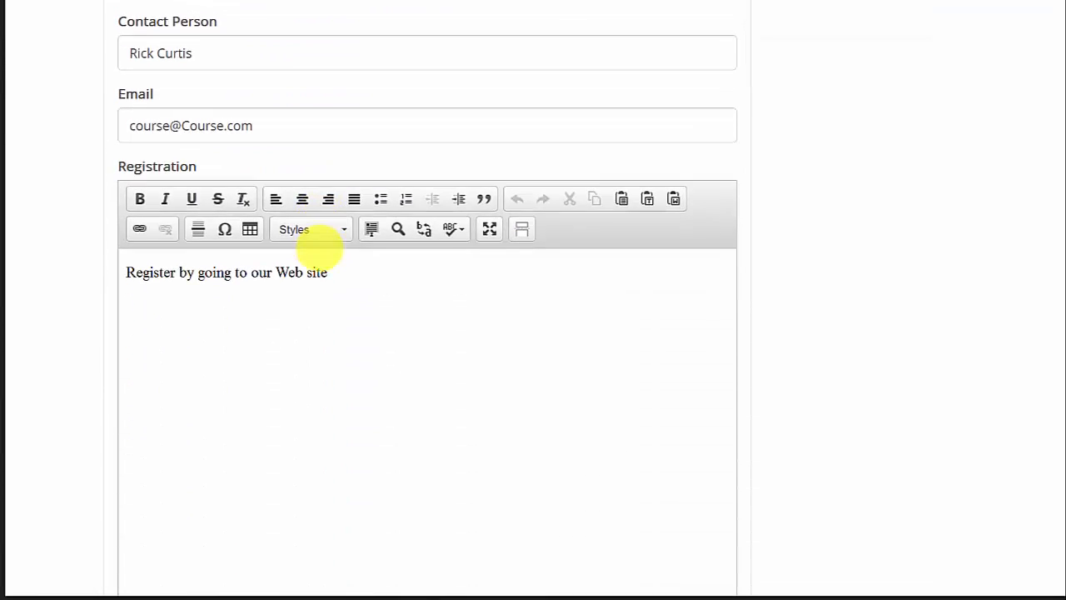